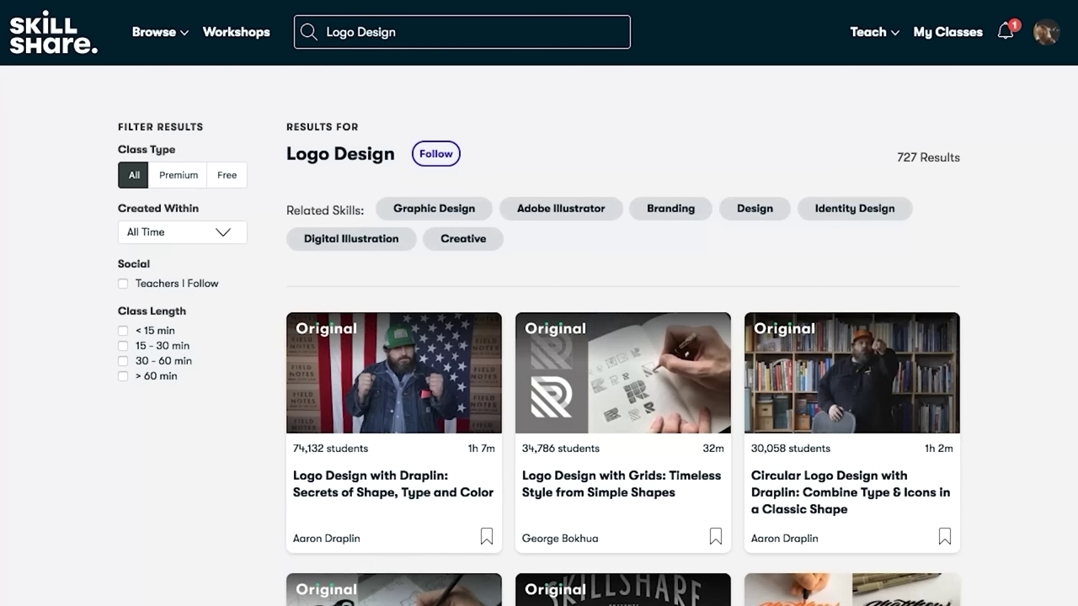
left_click(384, 495)
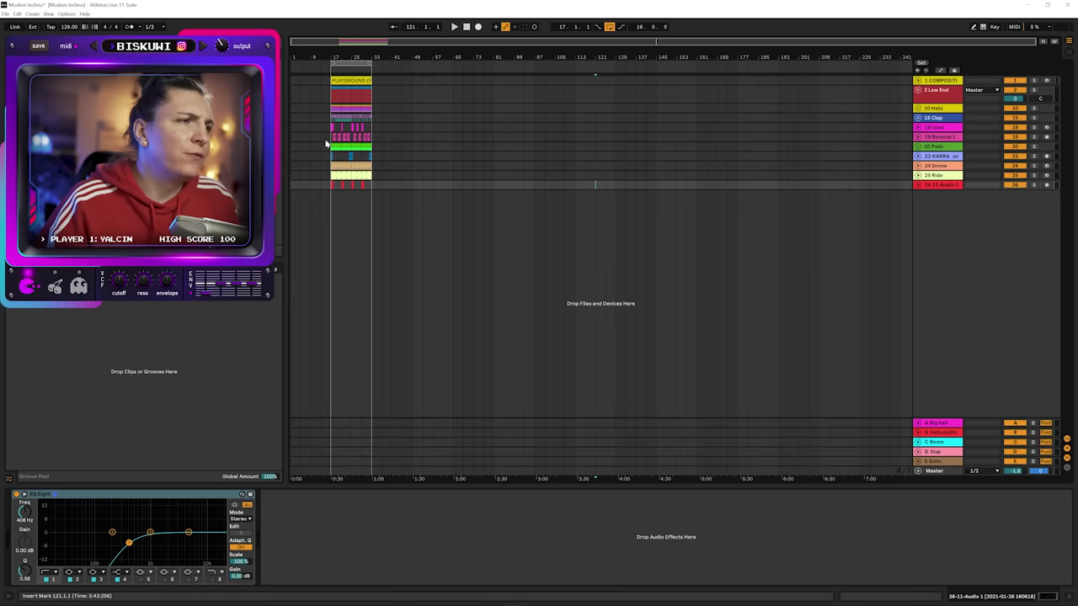
Play back the looped PLAYGROUND section from bar 17 to bar 33 and inspect its clips in the arrangement.
key("space")
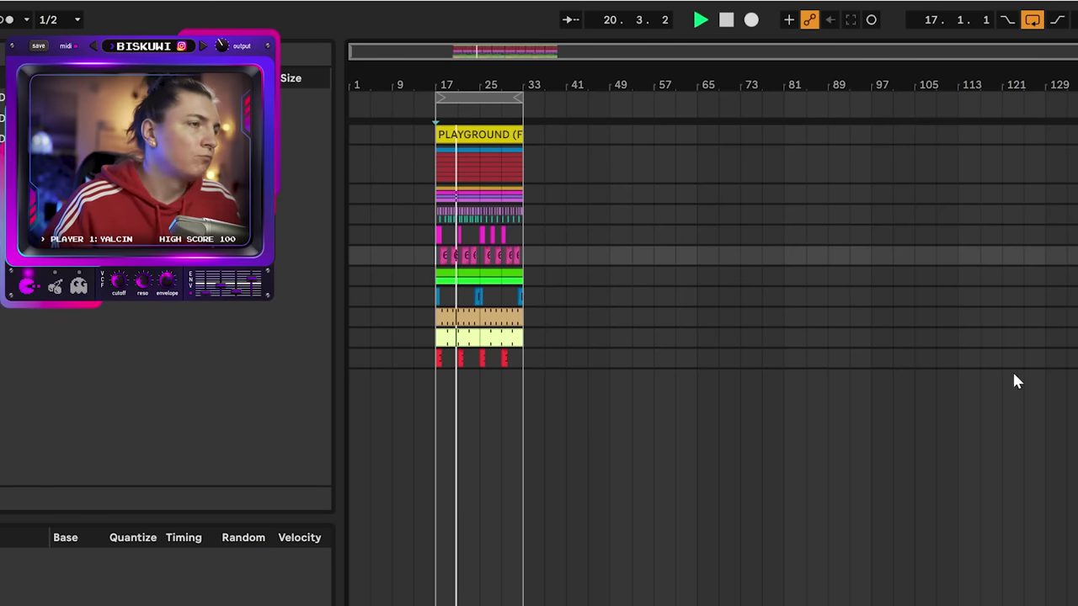
left_click_drag(479, 84, 607, 76)
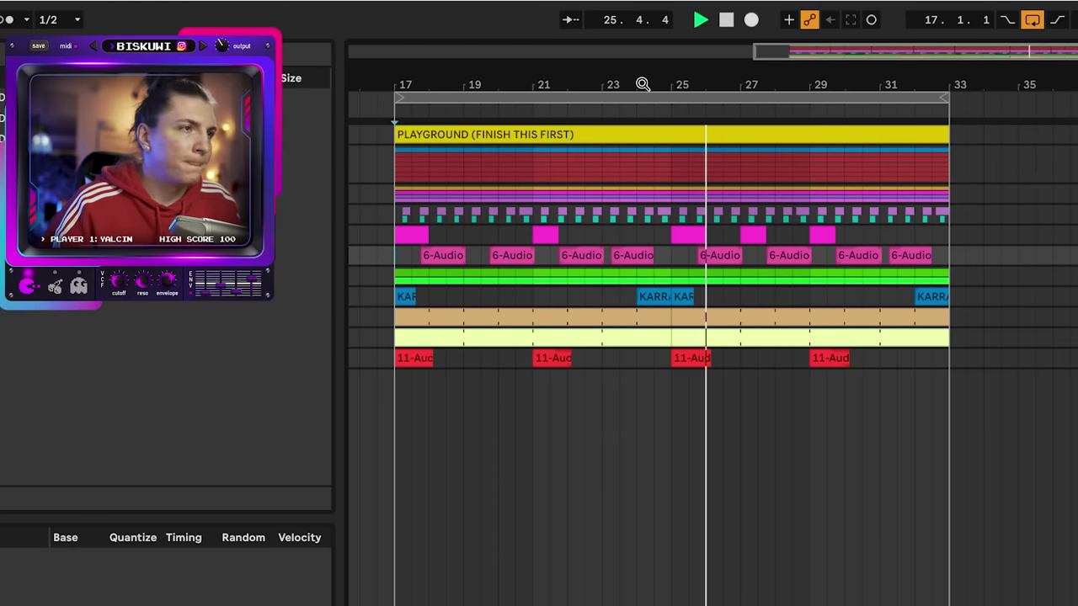
left_click_drag(642, 85, 651, 74)
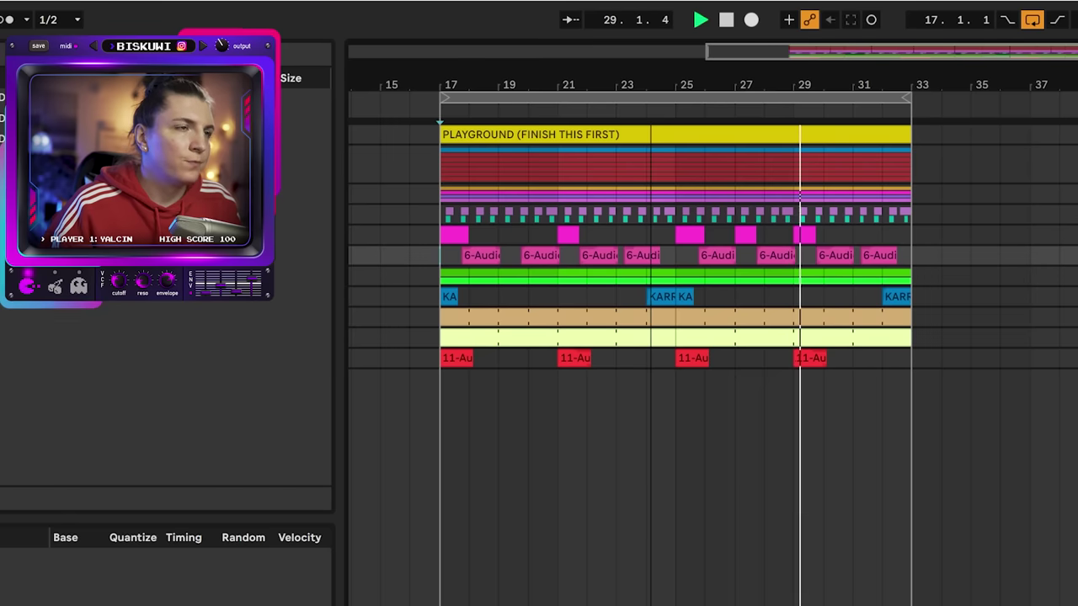
left_click_drag(651, 86, 874, 84)
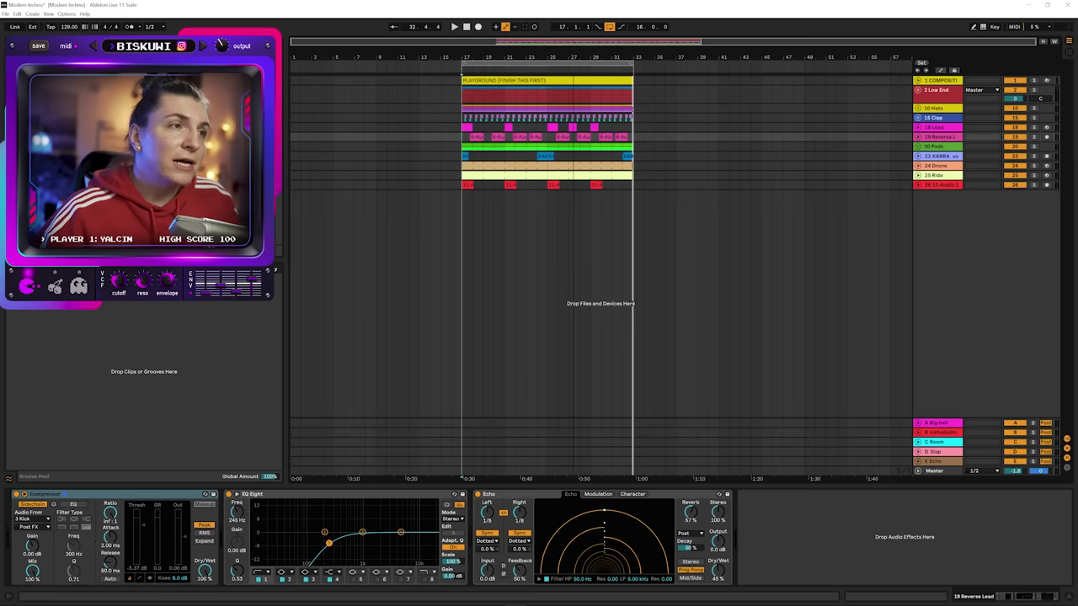
Copy the yellow PLAYGROUND marker clip on the composition track to bar 41.
left_click(529, 80)
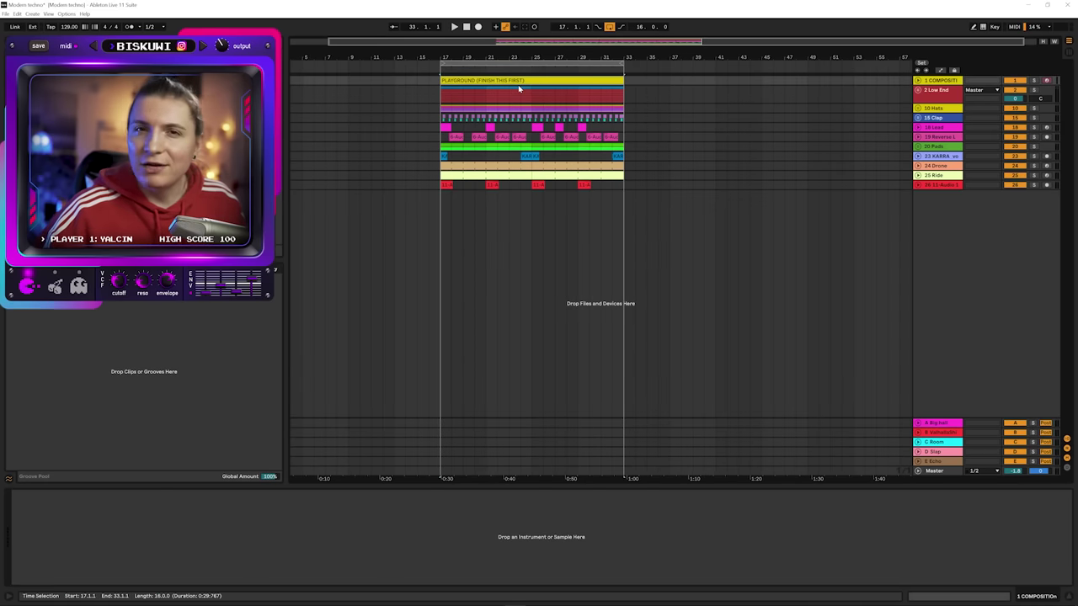
left_click_drag(505, 80, 780, 84)
right_click(718, 68)
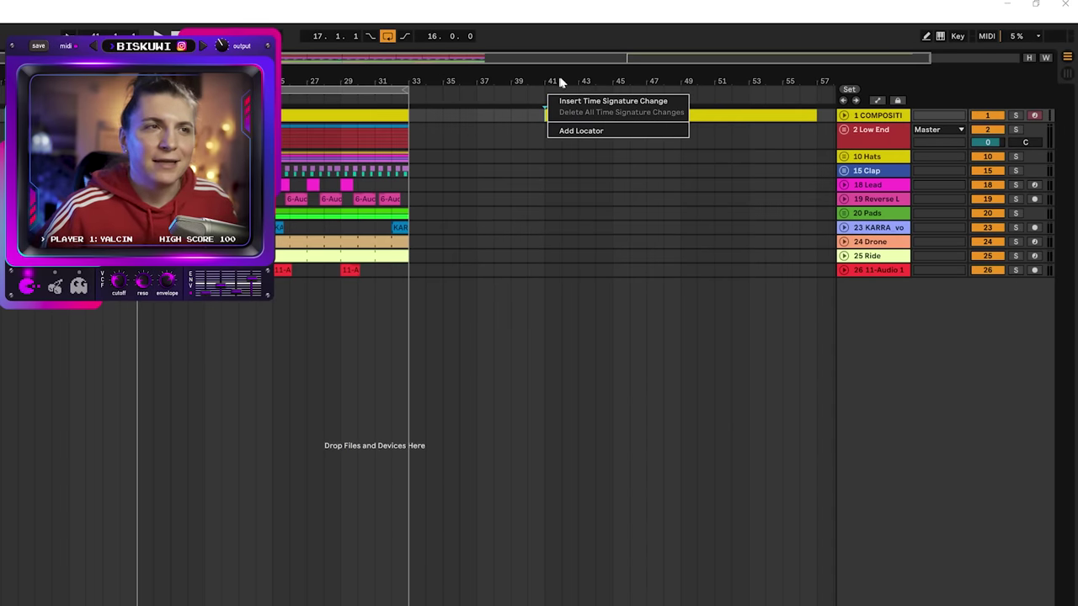
left_click(560, 80)
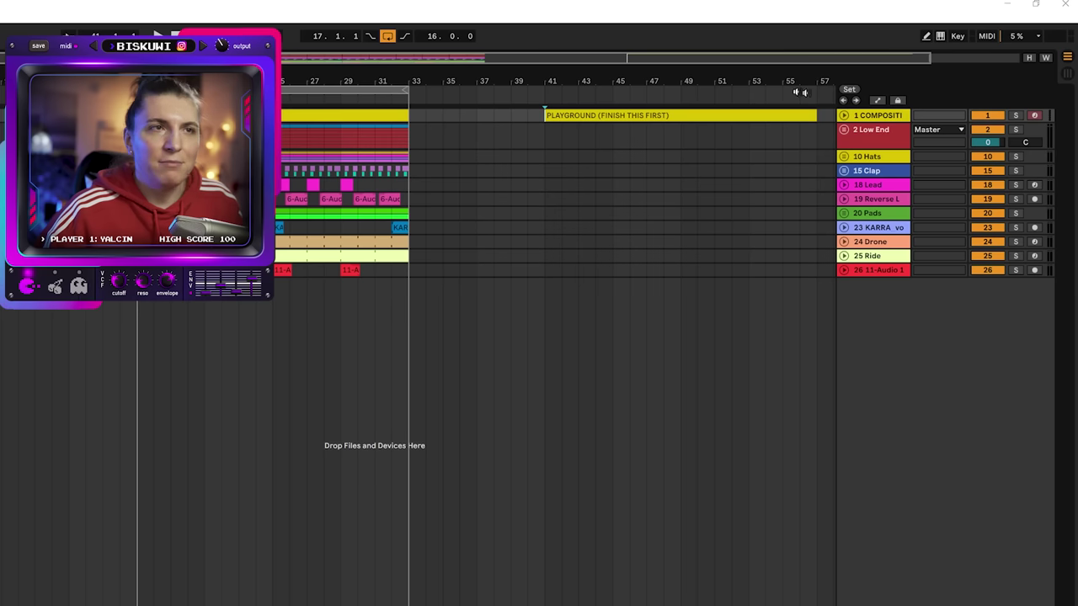
Rename the marker clip at bar 41 INTRO and colour it pale blue.
left_click_drag(758, 82, 593, 84)
left_click(432, 112)
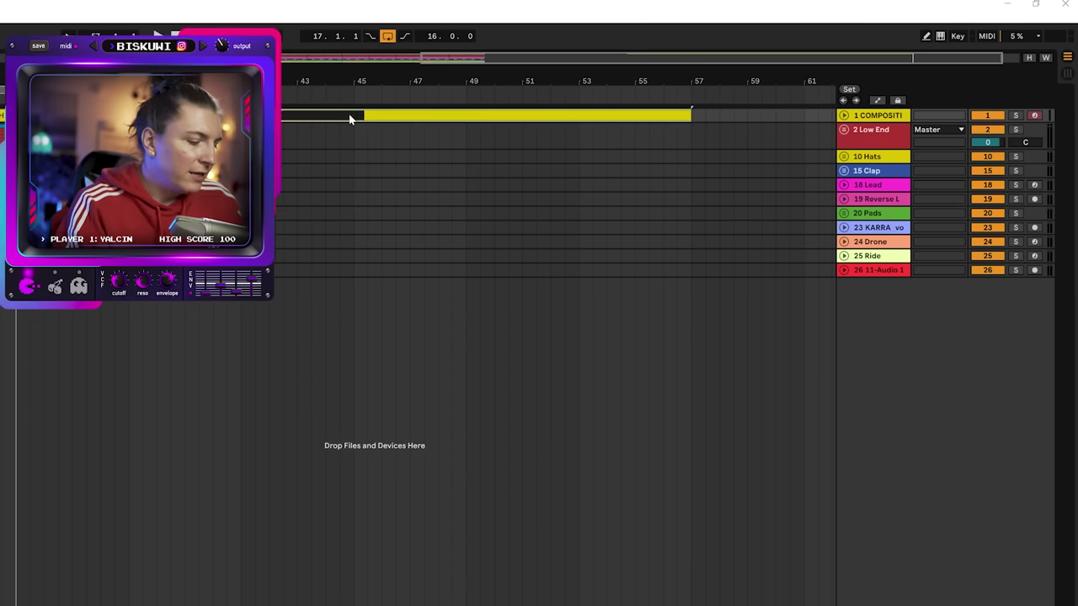
right_click(651, 116)
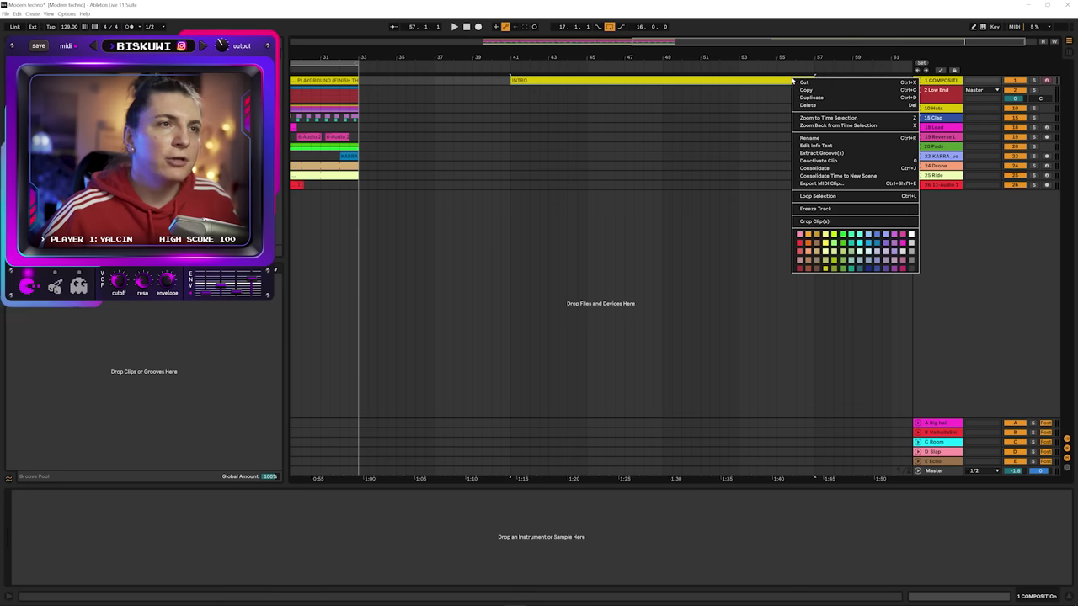
left_click(873, 251)
left_click_drag(675, 57, 800, 80)
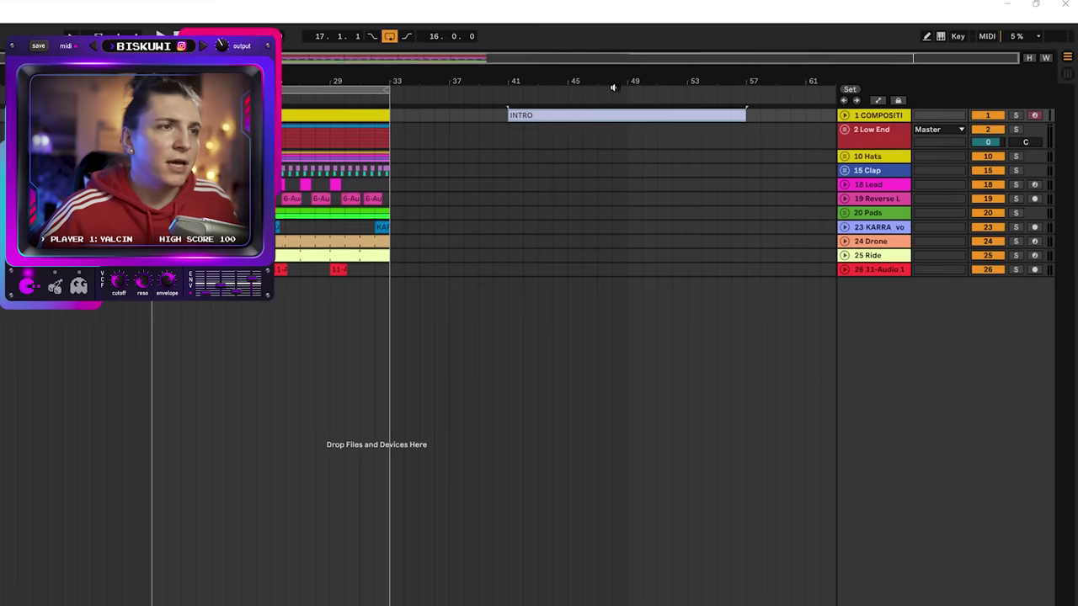
Place a copy of the INTRO clip at bar 57, shortened to 15 bars, and colour it light green.
left_click_drag(676, 118, 829, 116)
left_click_drag(753, 80, 559, 80)
left_click_drag(779, 113, 766, 113)
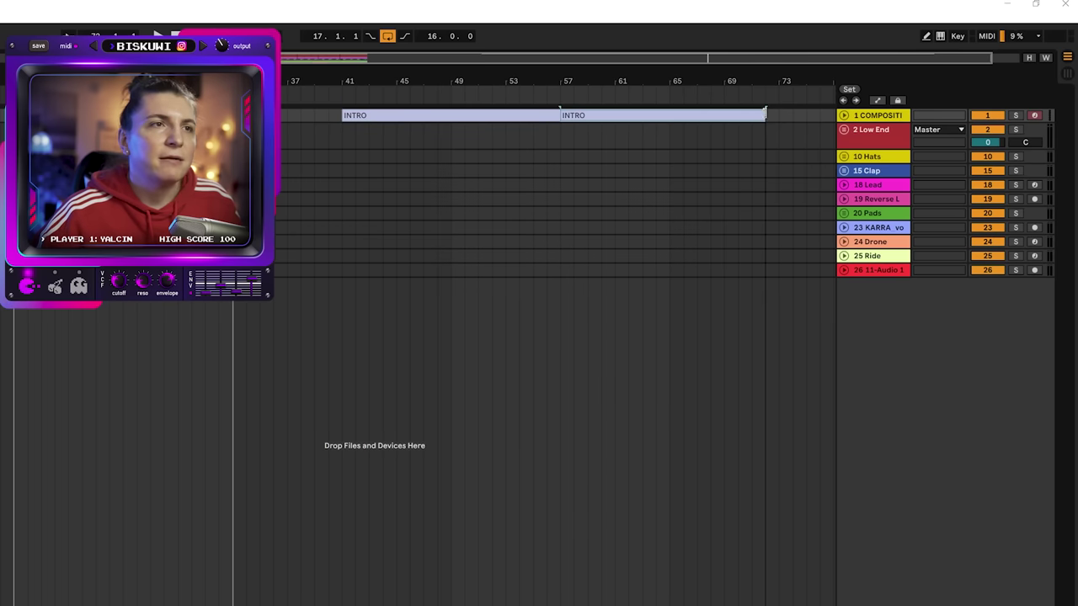
left_click_drag(671, 83, 669, 74)
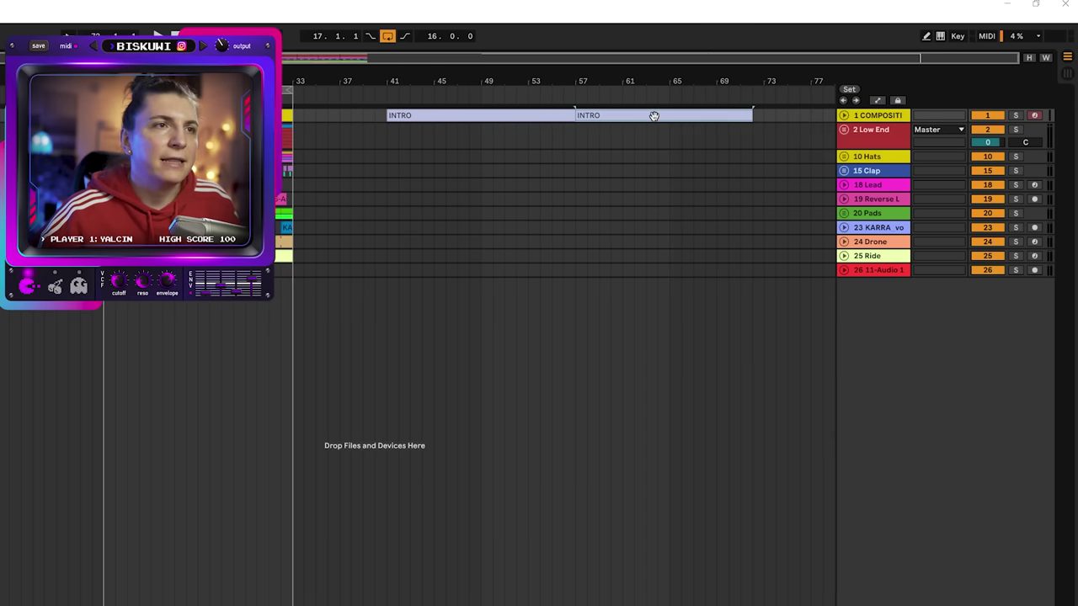
right_click(654, 116)
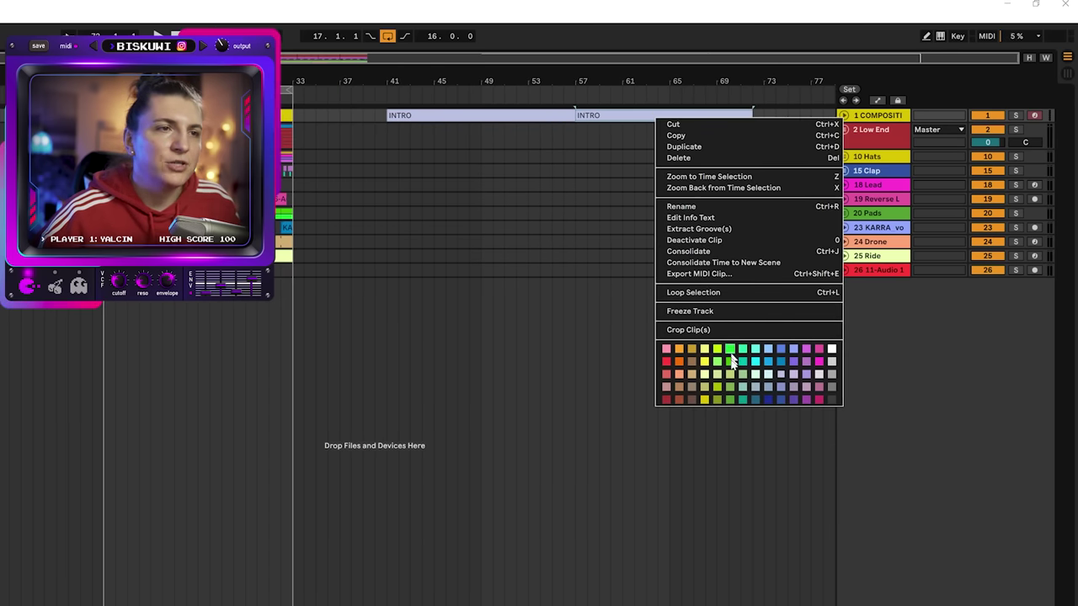
left_click(731, 359)
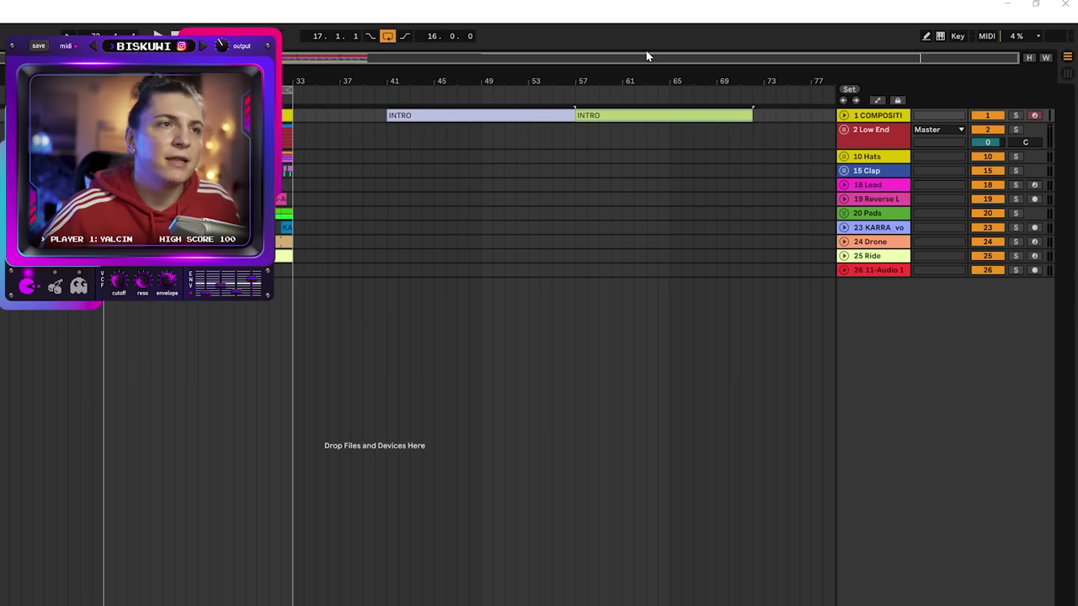
Place a one-bar copy of the light green clip at bar 72 and colour it blue.
left_click_drag(638, 115, 737, 121)
left_click_drag(750, 78, 614, 82)
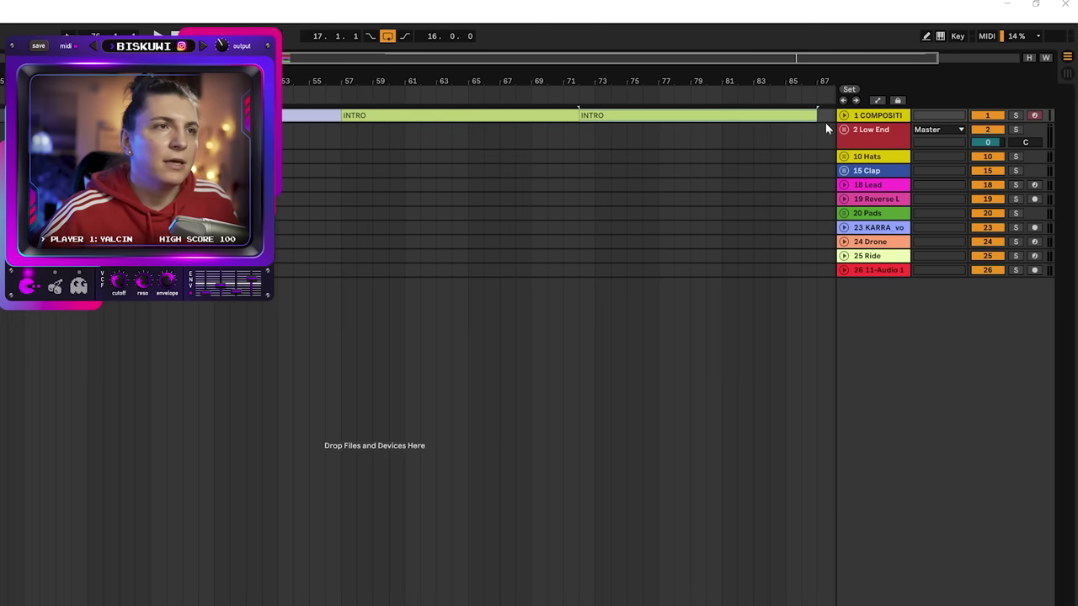
left_click_drag(818, 118, 587, 119)
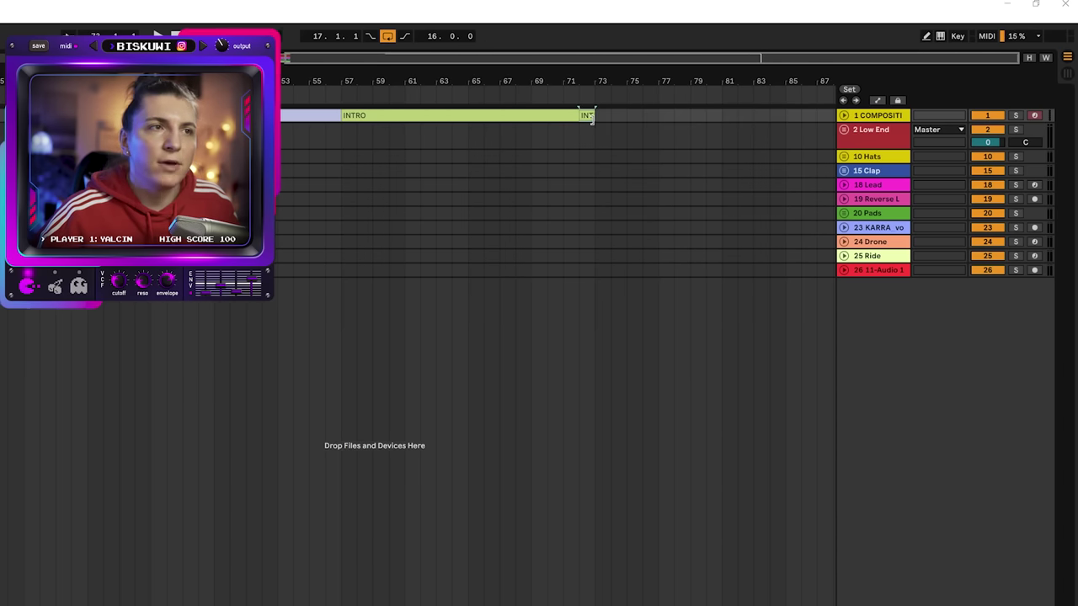
right_click(590, 115)
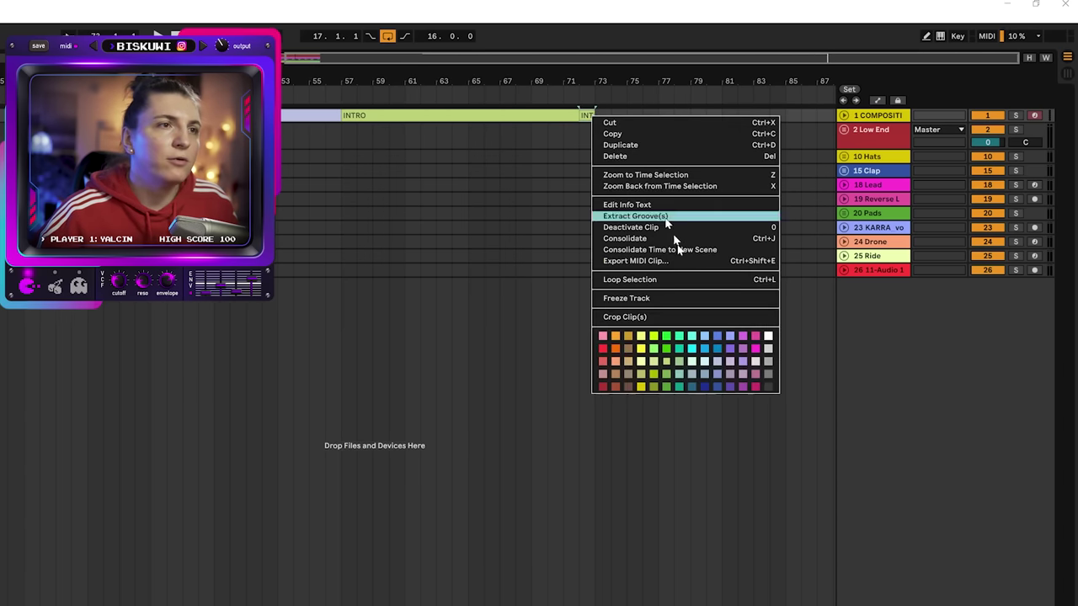
left_click(682, 345)
Copy the light green clip to bar 73 and rename the original at bar 57 BUILD UP.
left_click_drag(524, 116, 795, 122)
left_click_drag(884, 85, 871, 85)
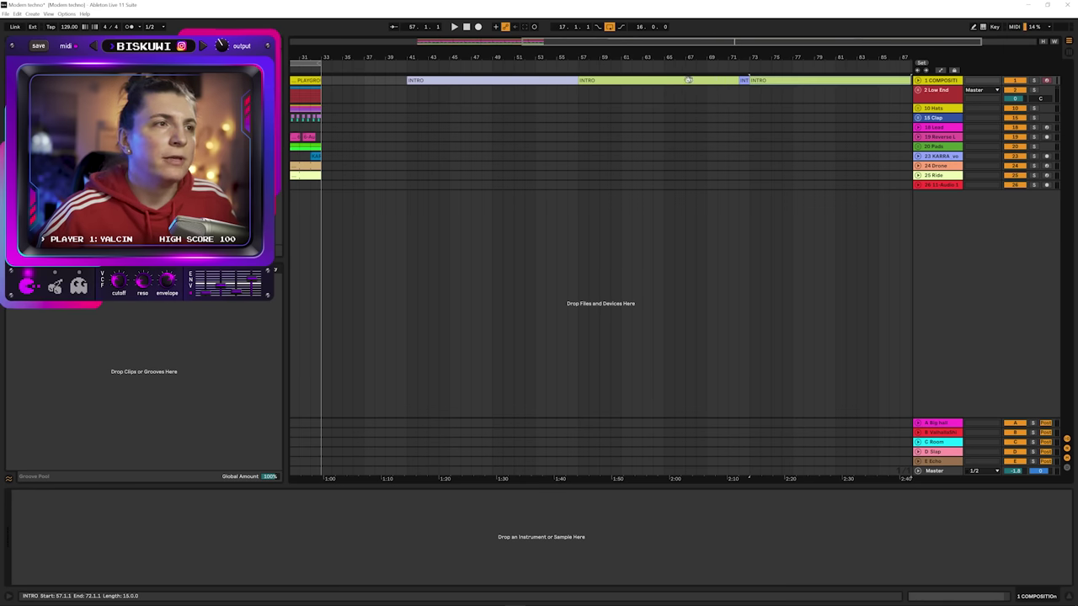
left_click_drag(760, 56, 761, 43)
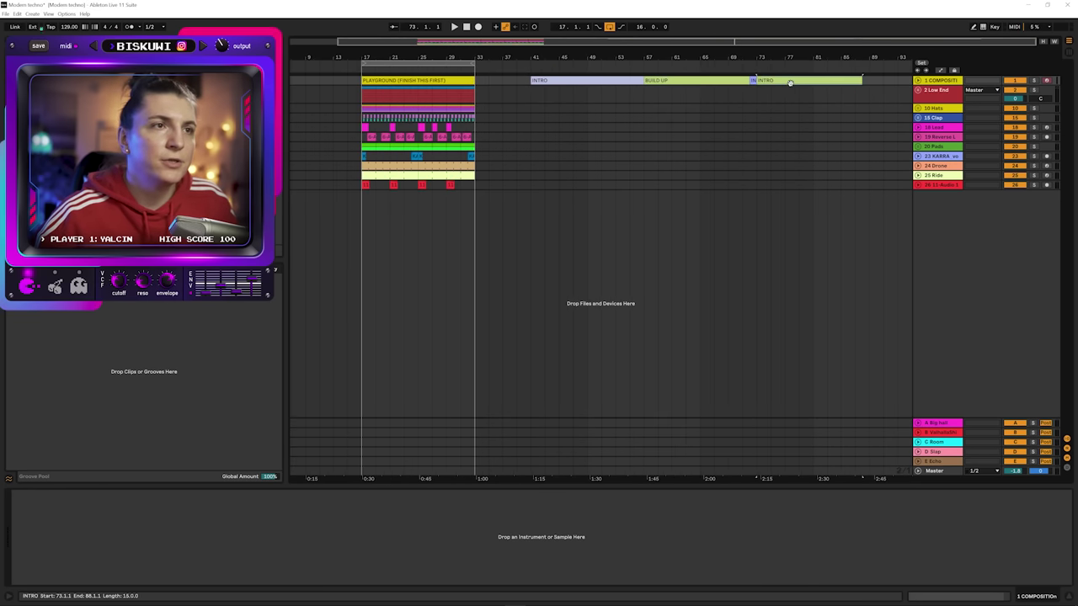
Colour the marker clip at bar 73 yellow and rename it VERSE.
right_click(793, 84)
left_click(831, 251)
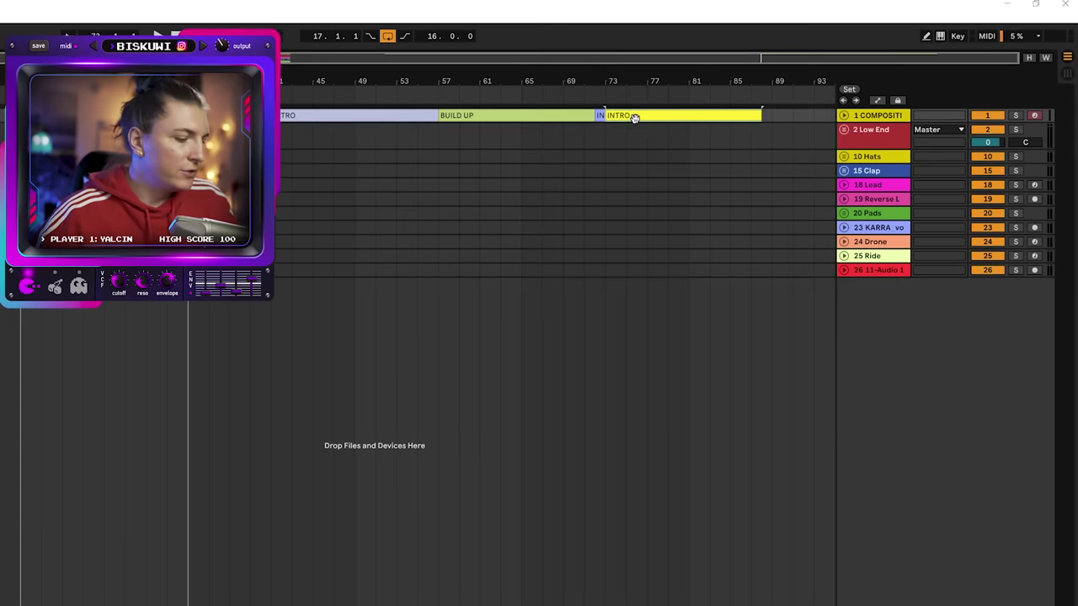
type("SE")
key("Return")
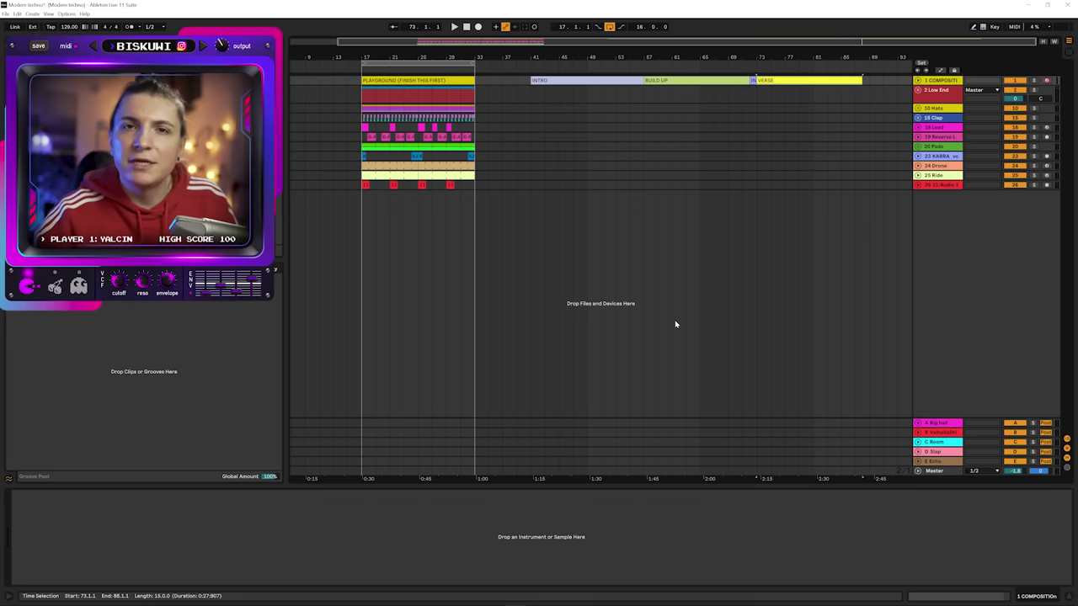
Extend the VERSE clip to end at bar 97, making it 24 bars long.
mouse_move(784, 58)
left_mouse_down()
mouse_move(793, 50)
mouse_move(785, 56)
left_mouse_up()
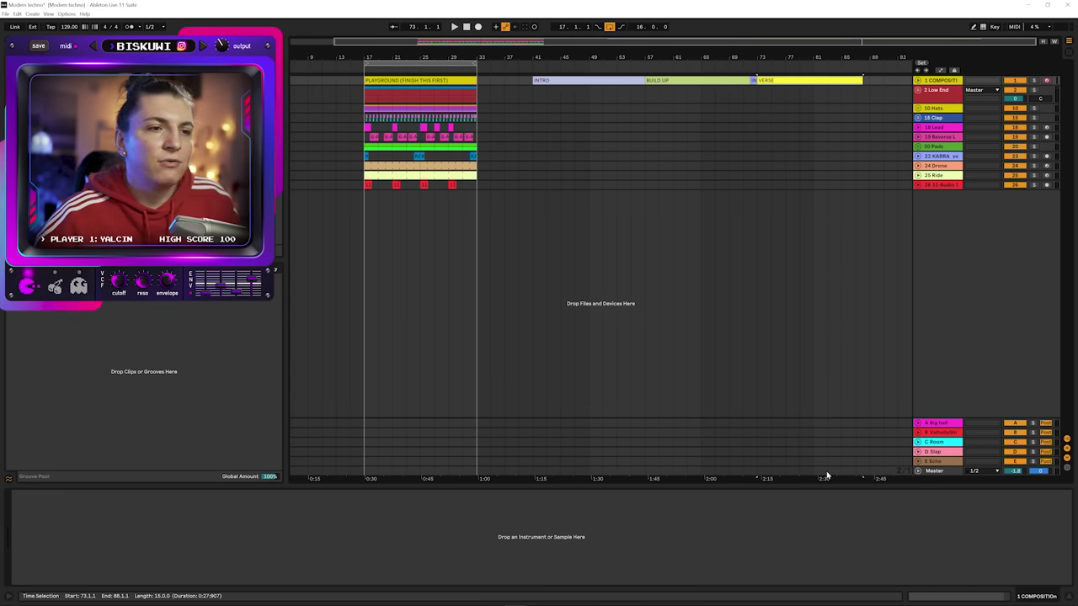
left_click_drag(839, 61, 889, 80)
left_click_drag(670, 66, 671, 61)
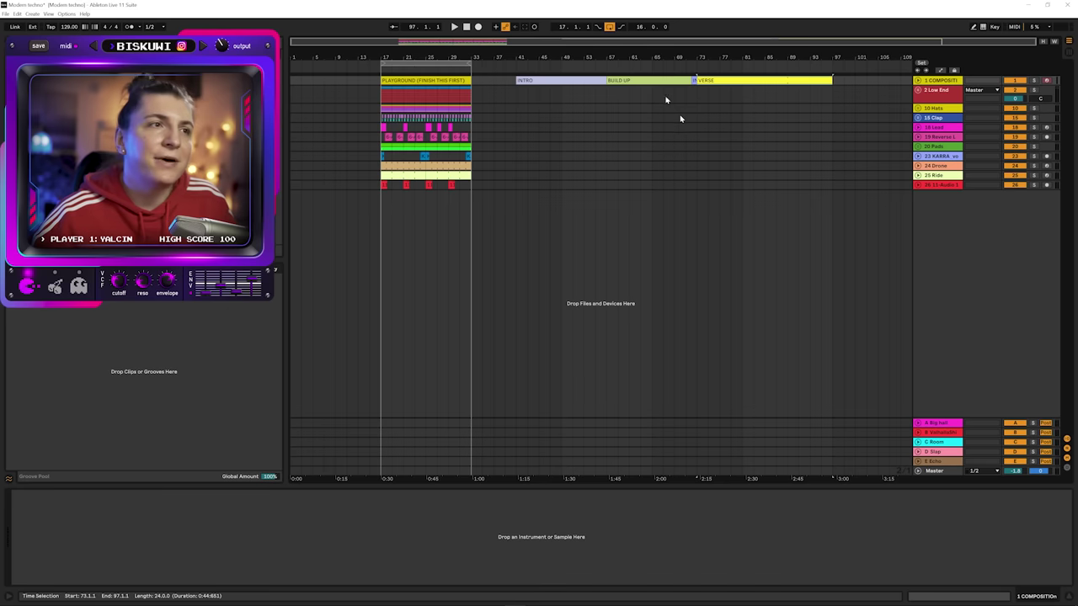
Duplicate the VERSE clip to bar 97 and colour the copy red.
key("ctrl+d")
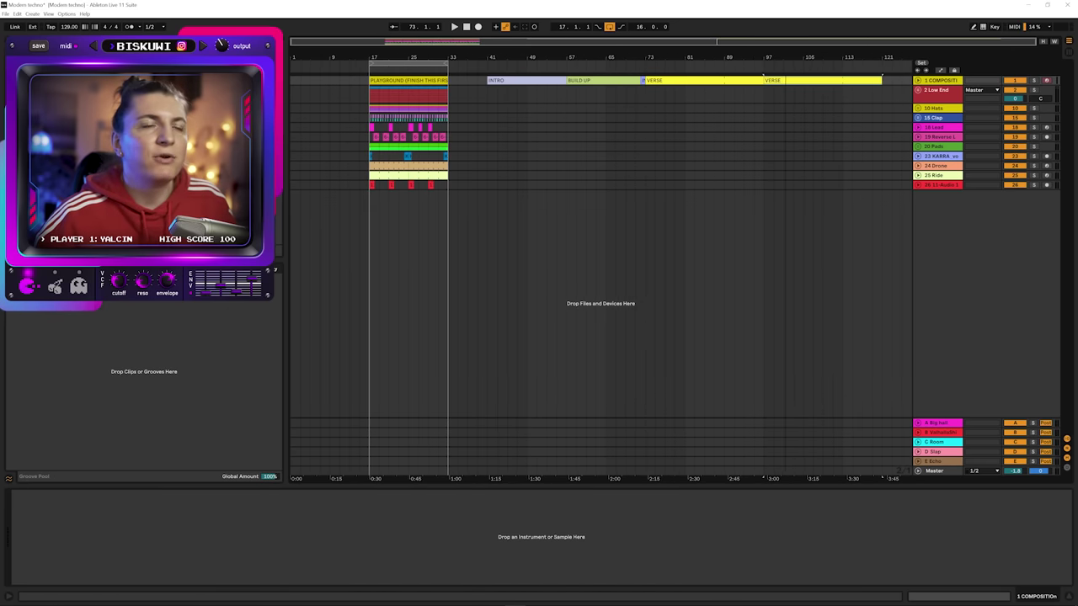
right_click(810, 84)
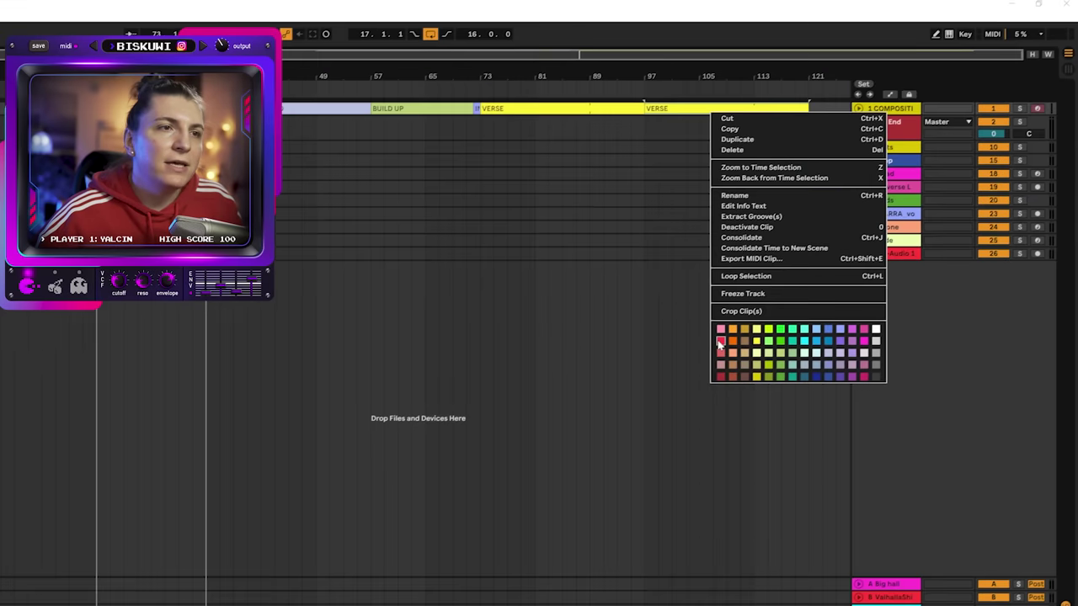
left_click(819, 257)
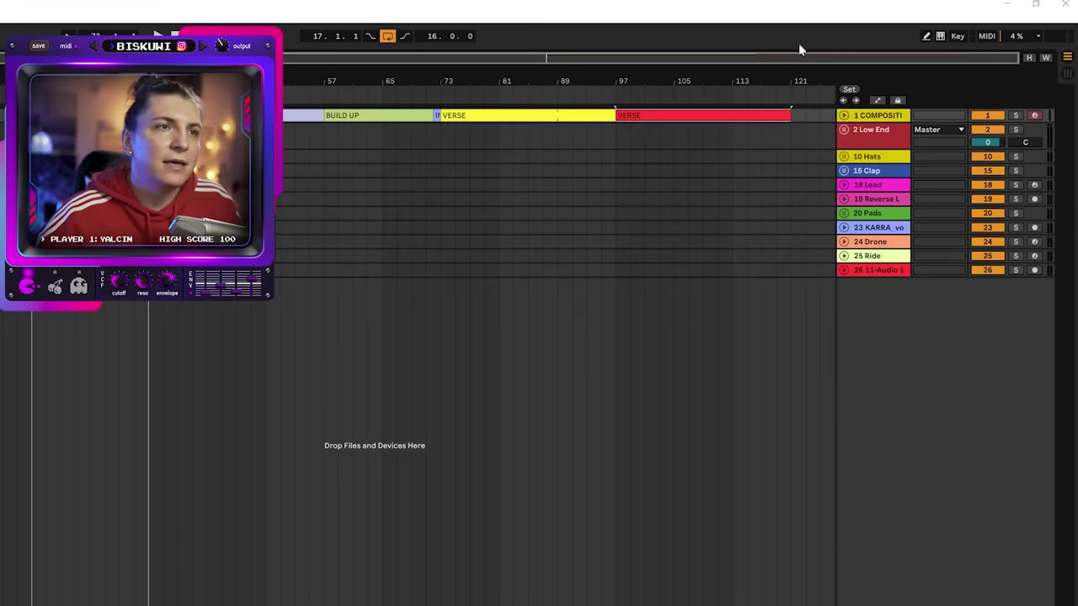
Extend the red clip to end at bar 129 and rename it CHORUS, followed by a short blue BRIDGE clip.
mouse_move(788, 116)
left_mouse_down()
mouse_move(718, 115)
mouse_move(791, 116)
left_mouse_up()
left_click_drag(778, 78, 765, 74)
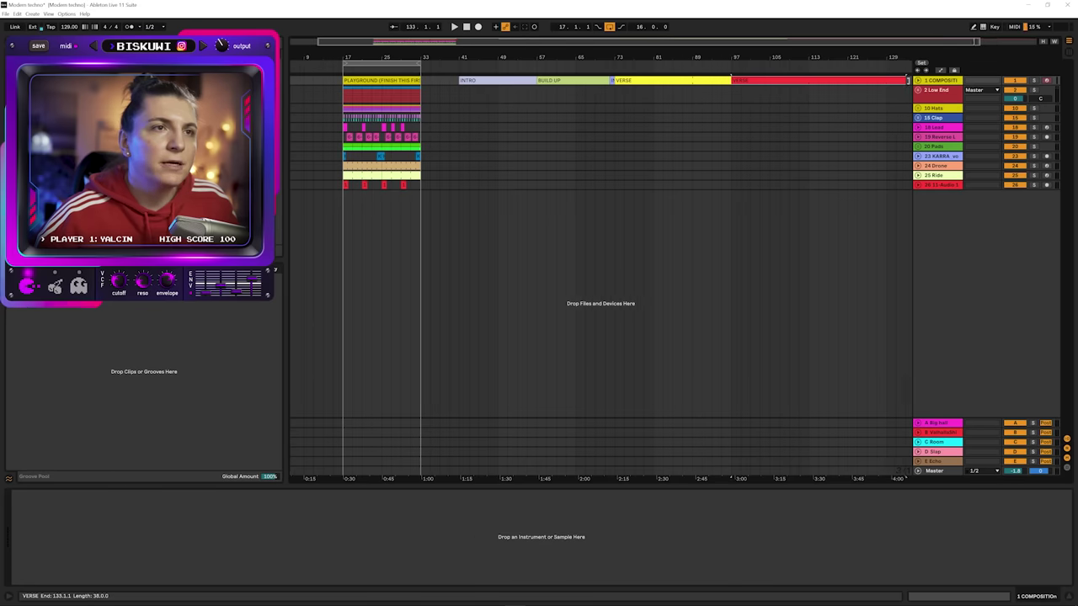
left_click(872, 85)
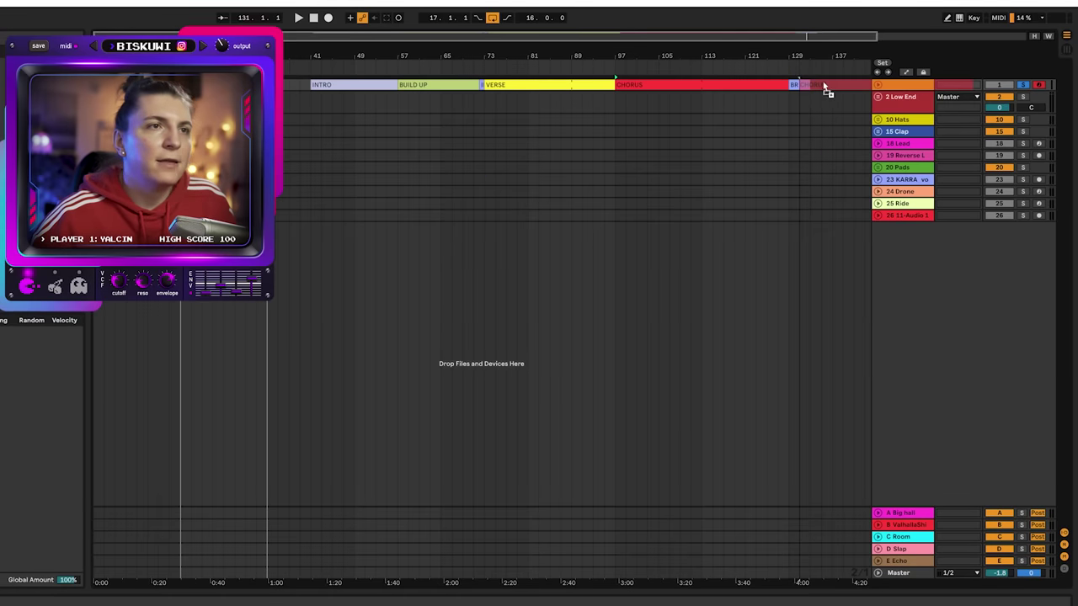
Copy the CHORUS clip to bar 133 after the bridge and shorten the copy to end at bar 161.
left_click_drag(834, 73, 833, 73)
left_click_drag(829, 57, 779, 50)
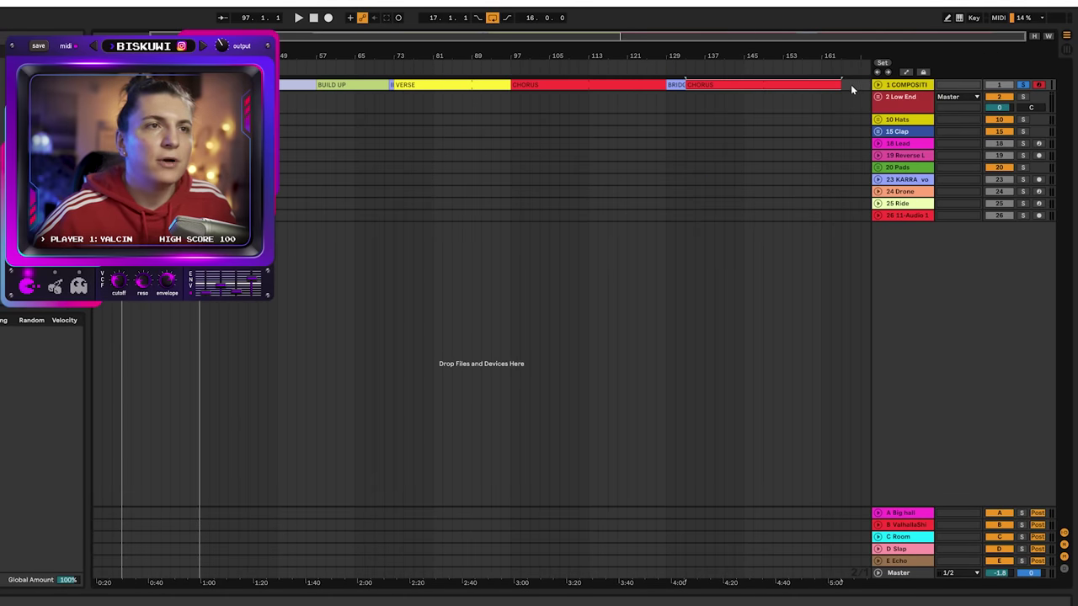
left_click_drag(828, 82, 821, 82)
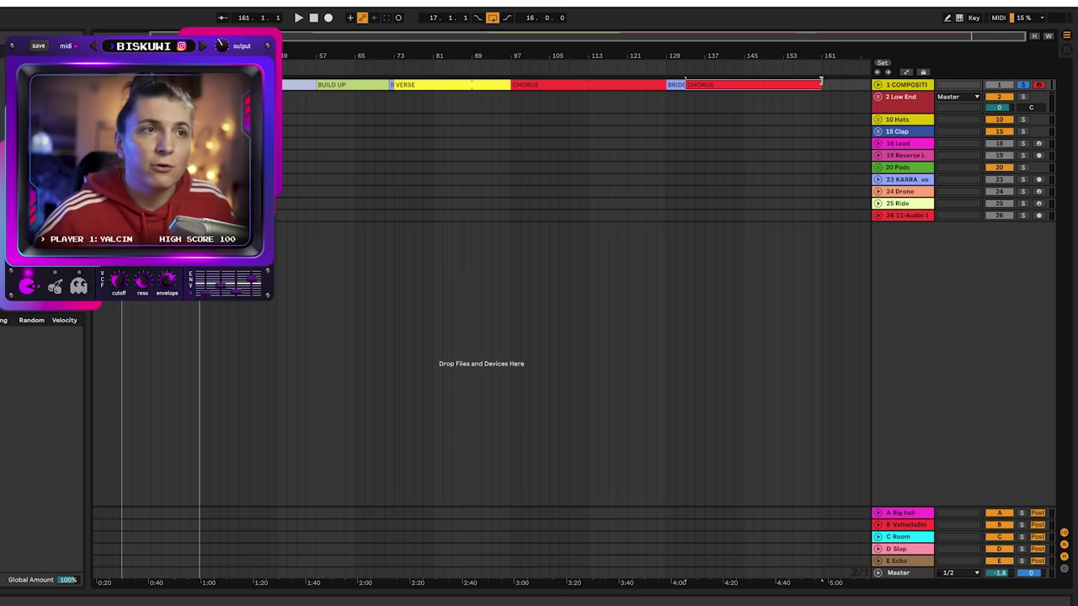
Colour the shortened CHORUS copy at bar 133 blue and rename it BREAK.
right_click(772, 83)
left_click(867, 292)
key("ctrl+r")
type("BREAK")
key("Return")
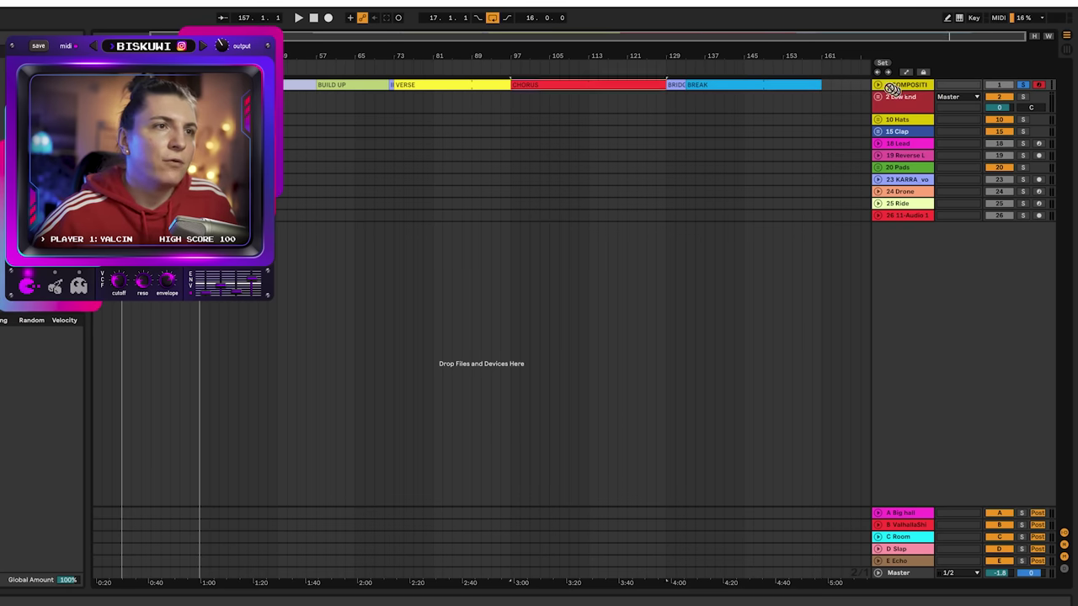
Place copies of BUILD UP, VERSE and CHORUS after the BREAK clip, followed by another BUILD UP copy at bar 225.
mouse_move(880, 87)
left_mouse_down()
mouse_move(912, 87)
mouse_move(898, 86)
left_mouse_up()
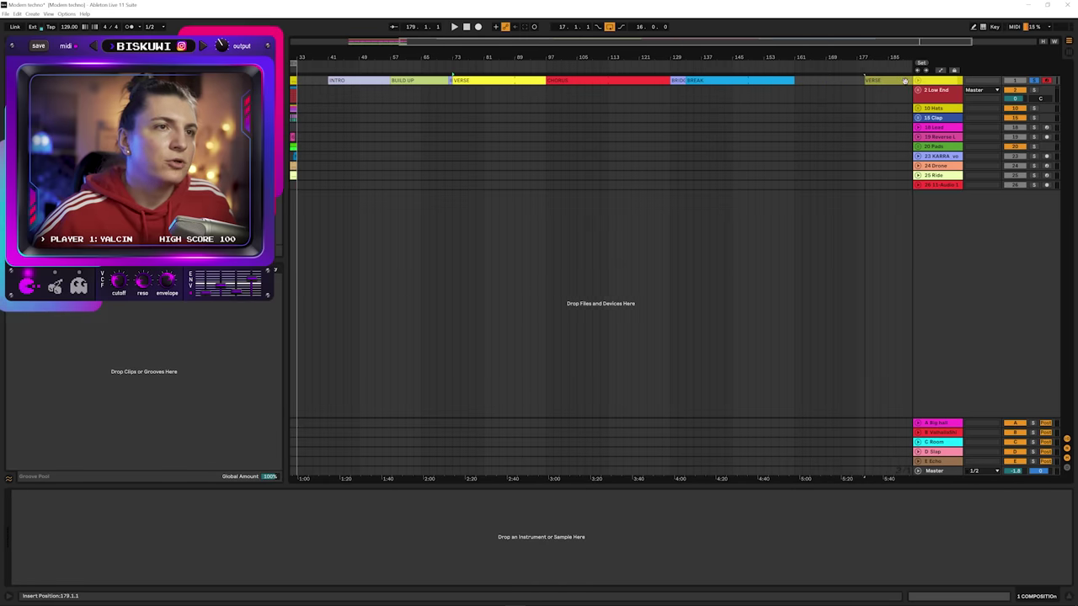
left_click_drag(410, 80, 901, 86)
left_click_drag(845, 55, 810, 56)
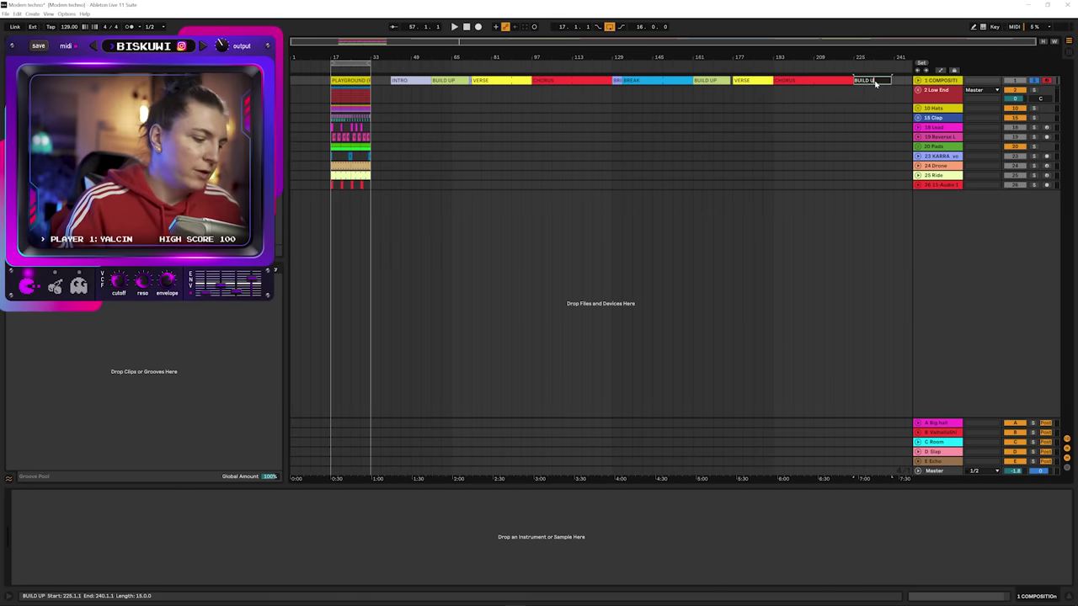
Rename the last BUILD UP clip BUILD DOWN and add a copy of the INTRO clip named OUTRO after it.
left_click(481, 80)
left_click_drag(411, 82, 992, 98)
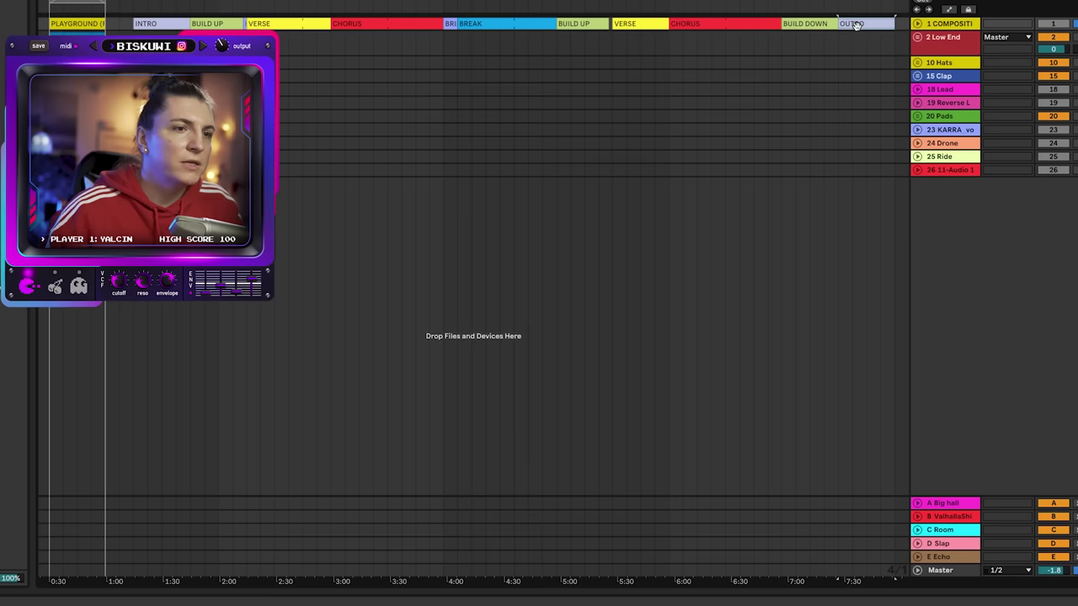
Paste the 16-bar playground loop's clips at bar 41 under the INTRO marker.
key("w")
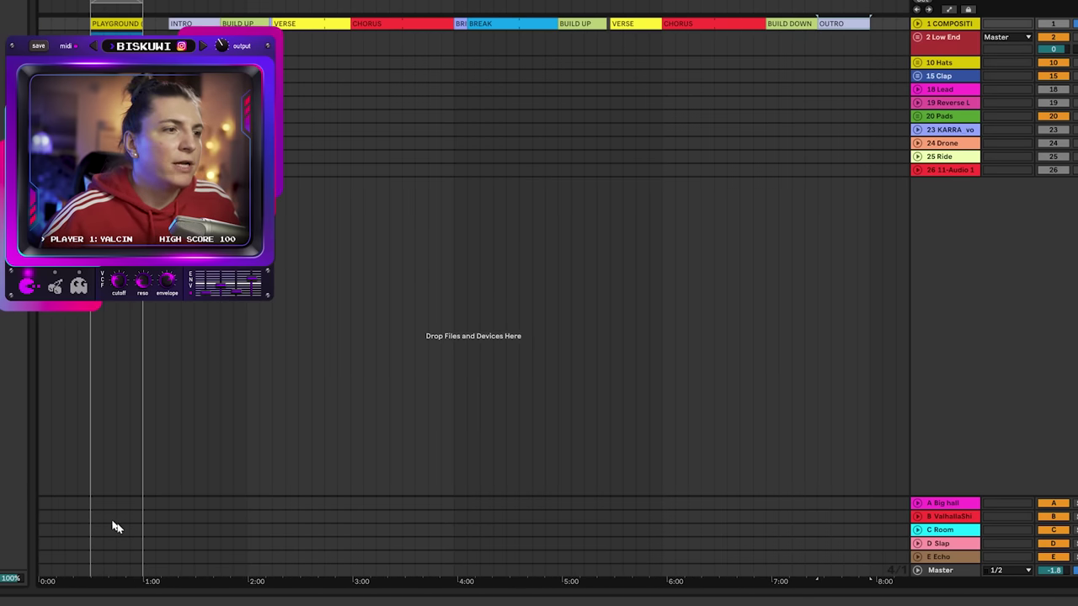
scroll(176, 169, "up", 2)
scroll(177, 169, "down", 2)
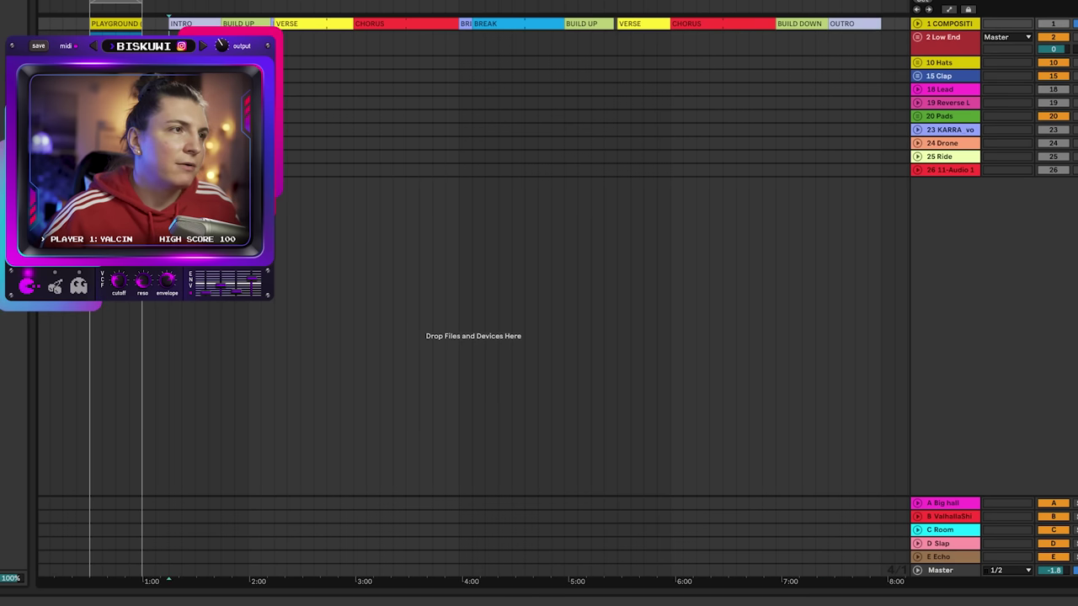
left_click_drag(172, 34, 882, 111)
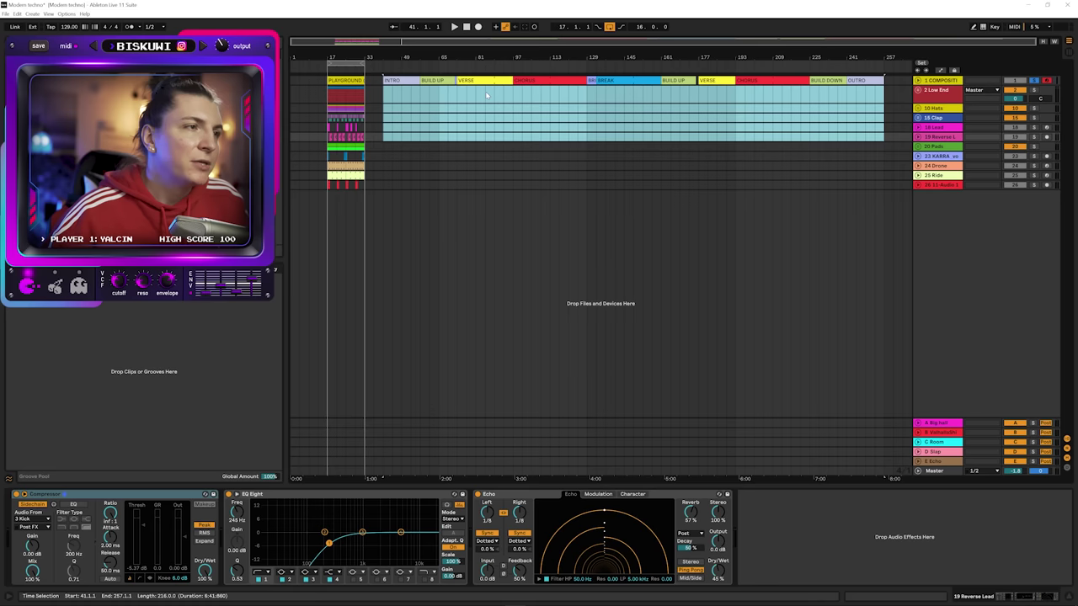
left_click(385, 93)
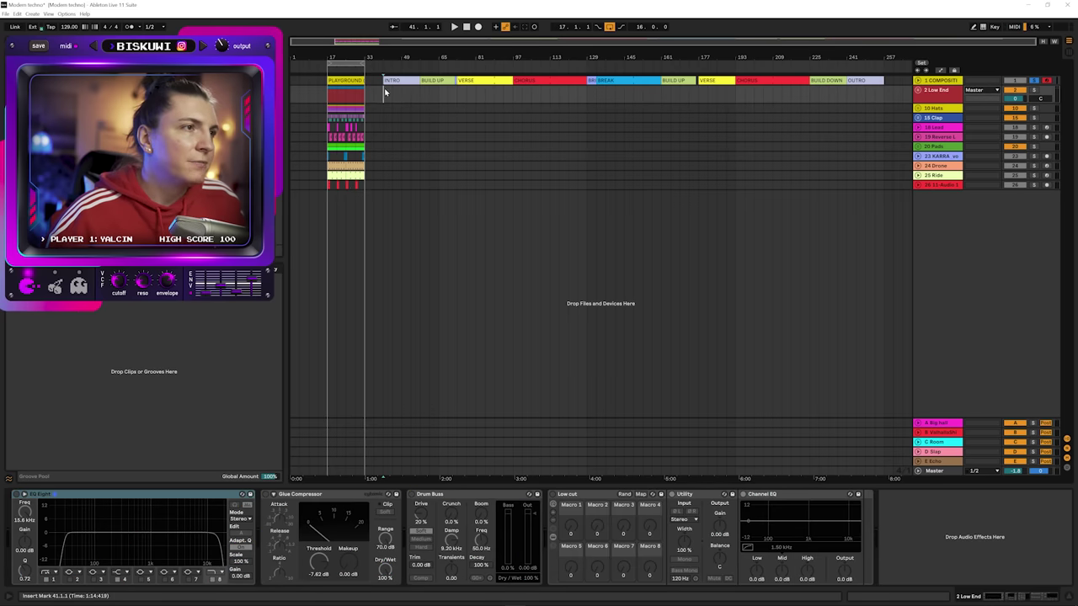
key("ctrl+v")
key("ctrl+v")
key("ctrl+v")
key("ctrl+v")
key("ctrl+v")
key("ctrl+v")
key("ctrl+v")
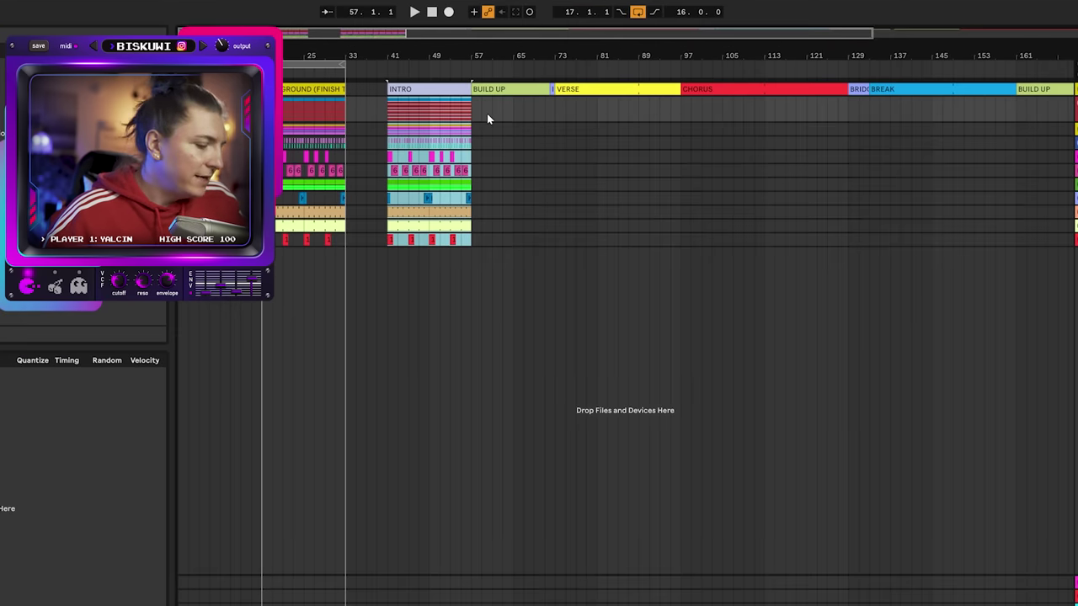
Paste further loop copies from bar 57 under BUILD UP and VERSE, cutting the clips off at bar 97 where the CHORUS starts.
key("ctrl+v")
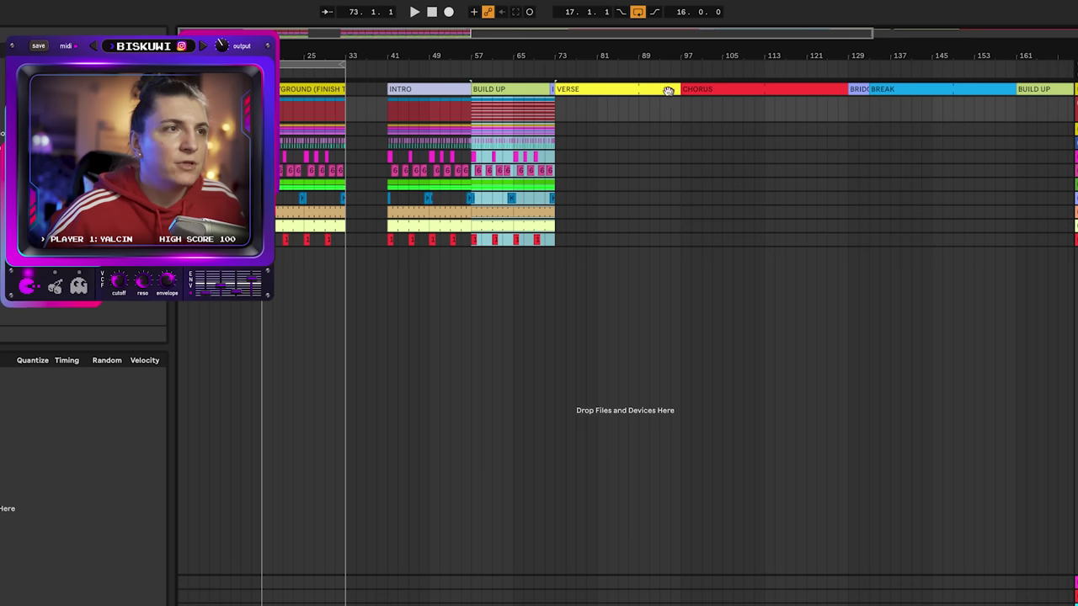
key("ctrl+v")
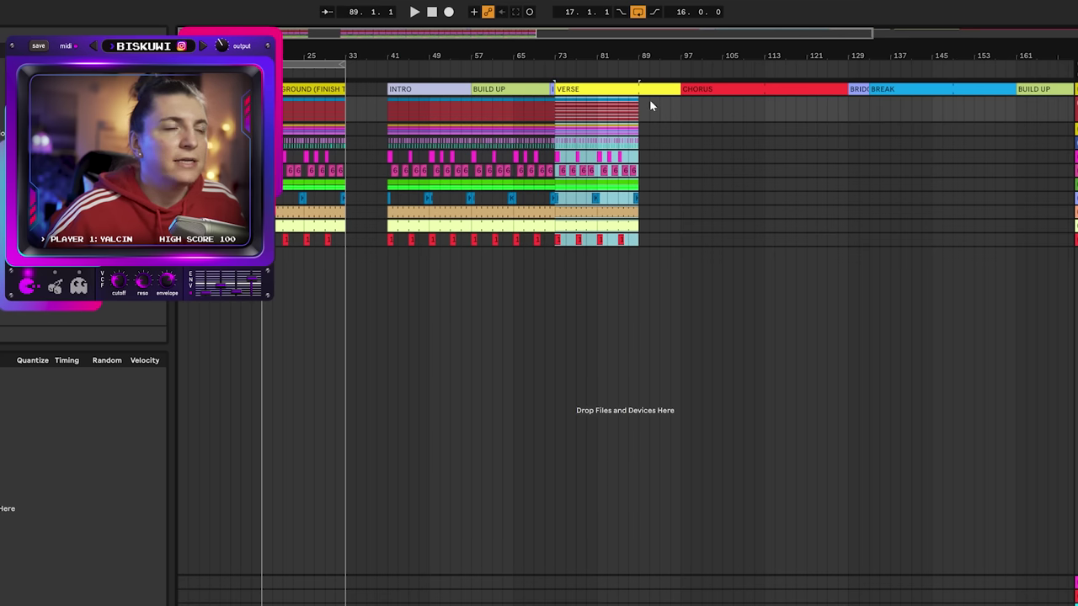
left_click(643, 113)
key("ctrl+v")
left_click_drag(742, 239, 683, 116)
key("Delete")
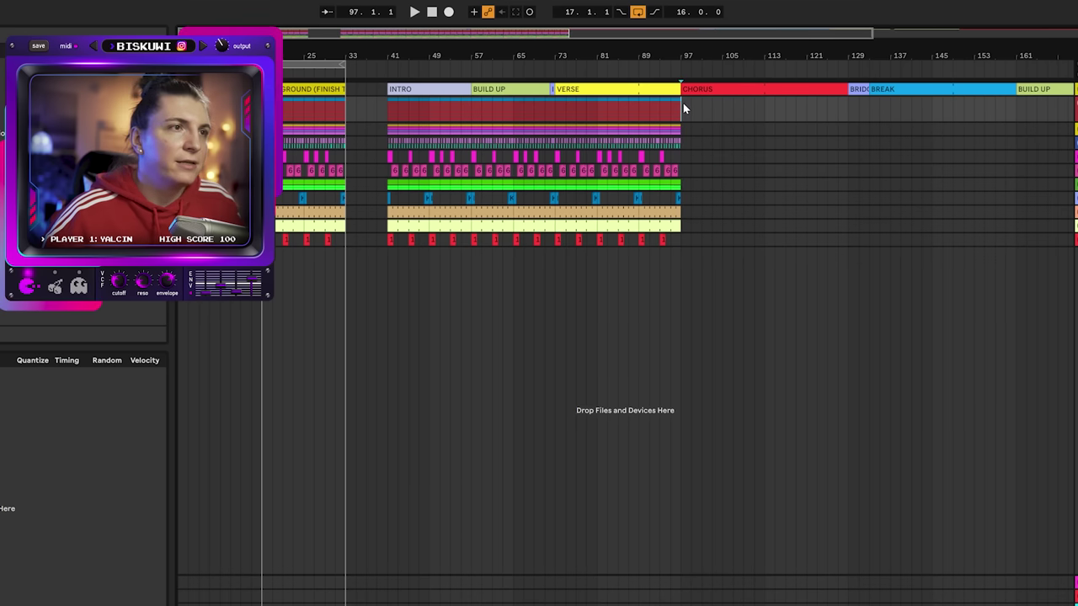
Fill the CHORUS, BRIDGE, BREAK and second BUILD UP with loop copies from bar 97 to bar 177.
key("ctrl+v")
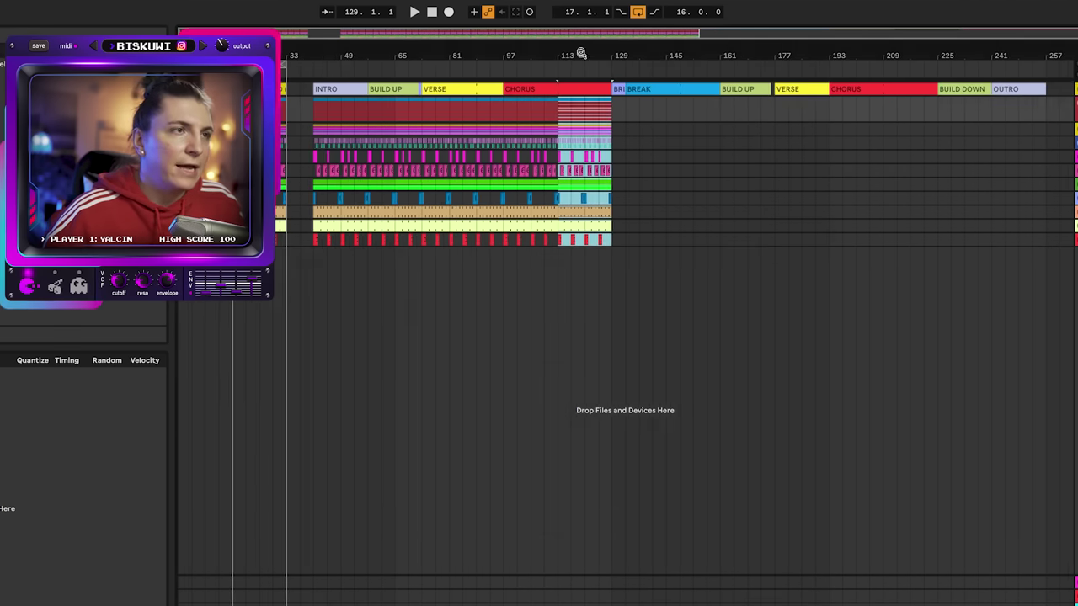
left_click_drag(580, 53, 579, 71)
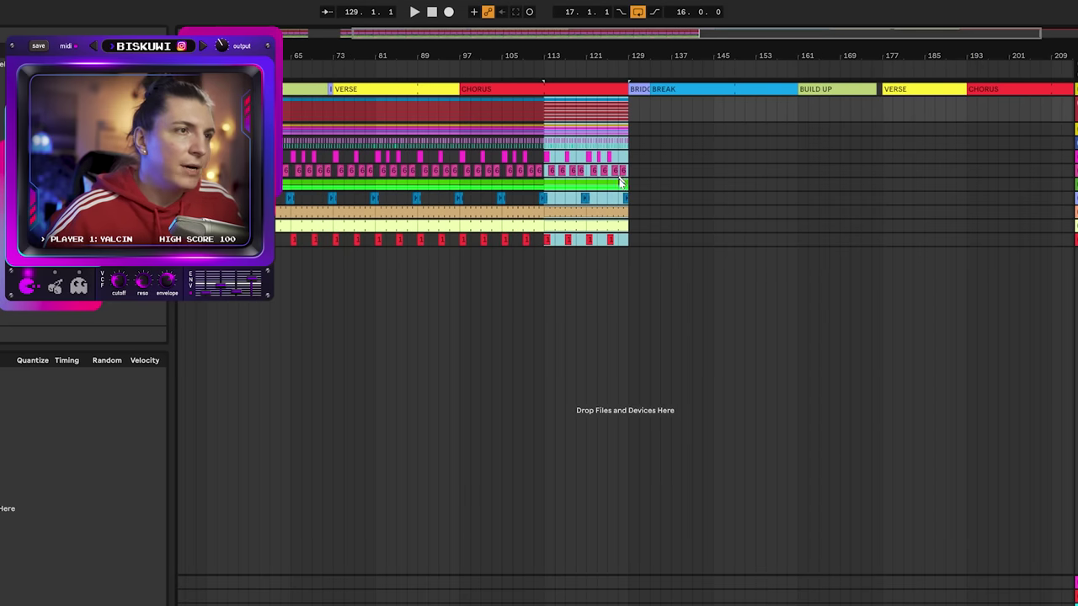
key("ctrl+d")
key("ctrl+d")
key("ctrl+d")
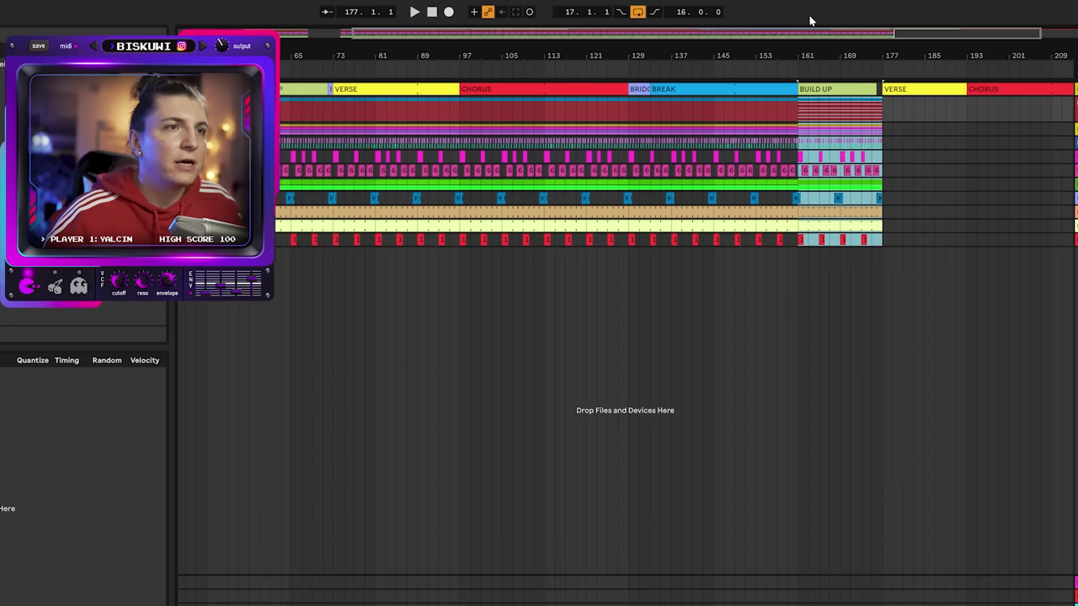
Duplicate the loop onward from bar 177 through the second VERSE, CHORUS, BUILD DOWN and OUTRO to bar 257.
key("ctrl+d")
left_click_drag(807, 50, 753, 50)
key("ctrl+d")
key("ctrl+d")
key("ctrl+d")
key("ctrl+d")
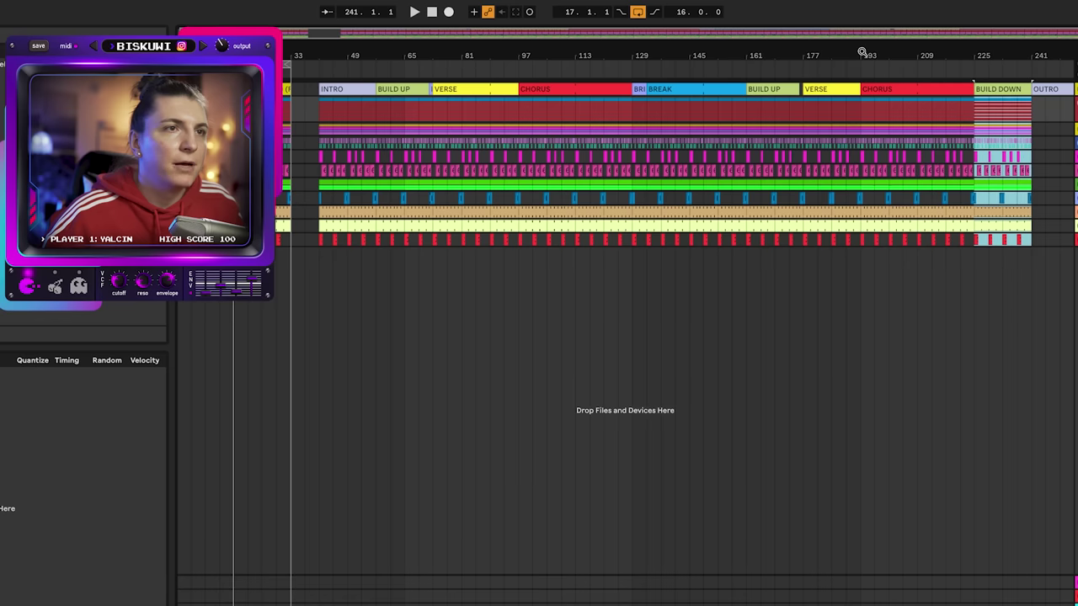
left_click_drag(862, 52, 490, 56)
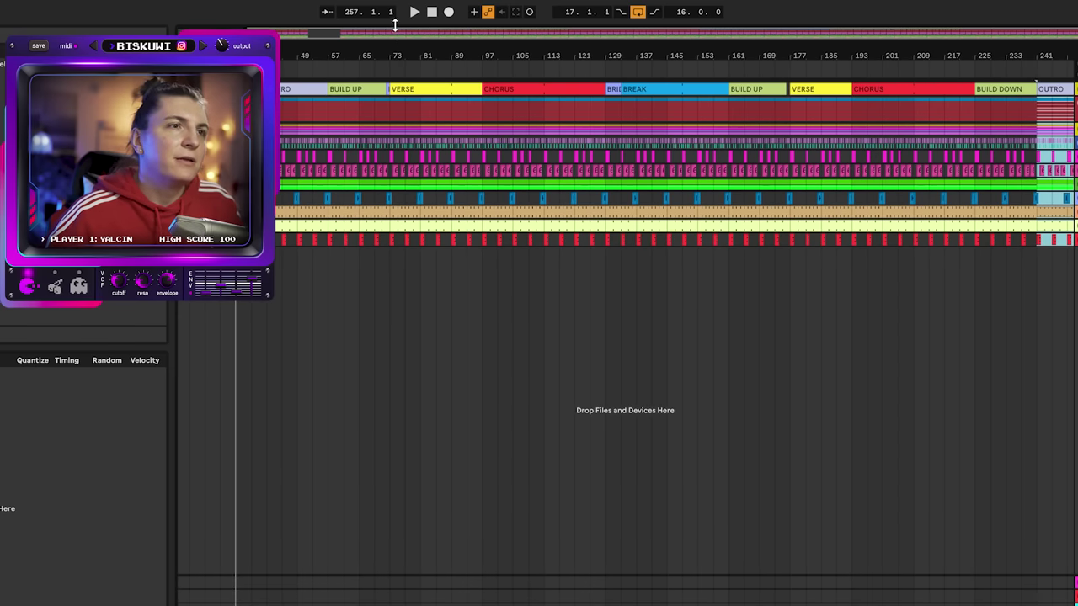
left_click_drag(419, 48, 418, 42)
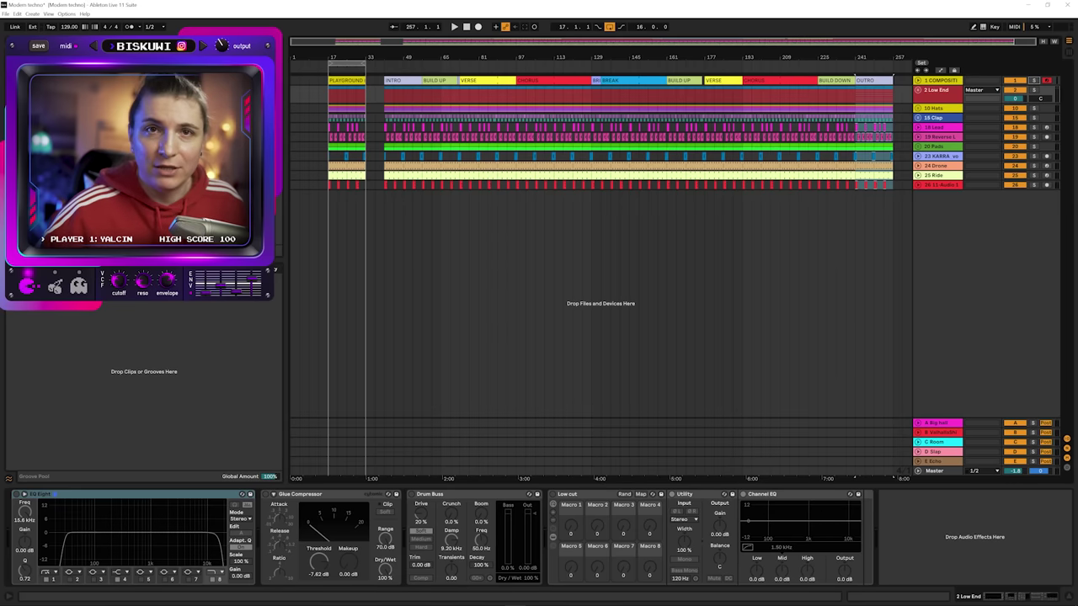
Delete the Pads clips from bar 41 to bar 57 under INTRO and play the section from bar 41.
left_click_drag(387, 48, 384, 78)
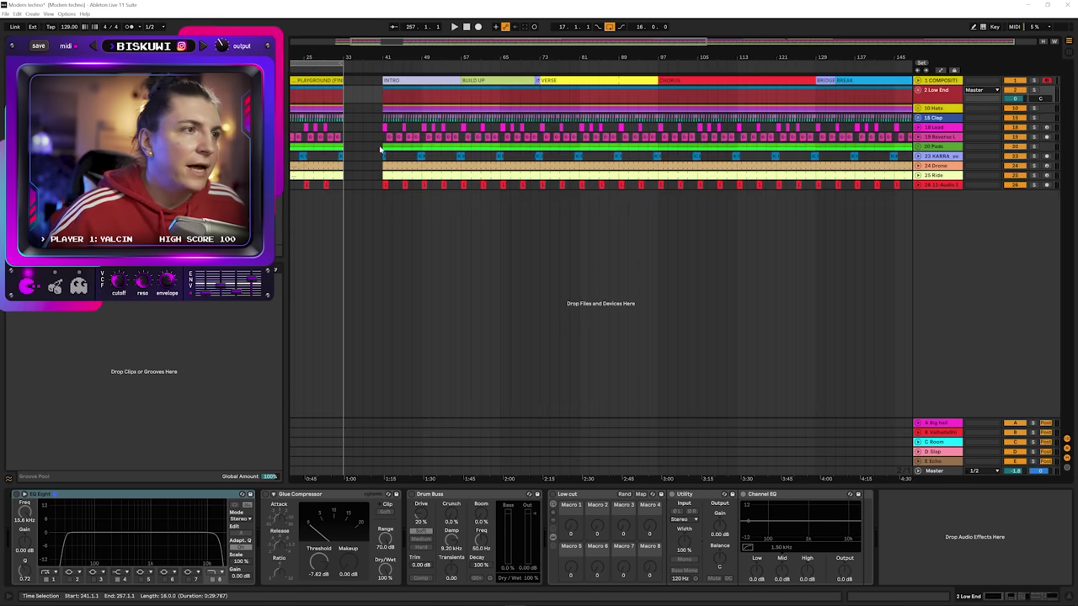
left_click_drag(384, 150, 460, 150)
key("Delete")
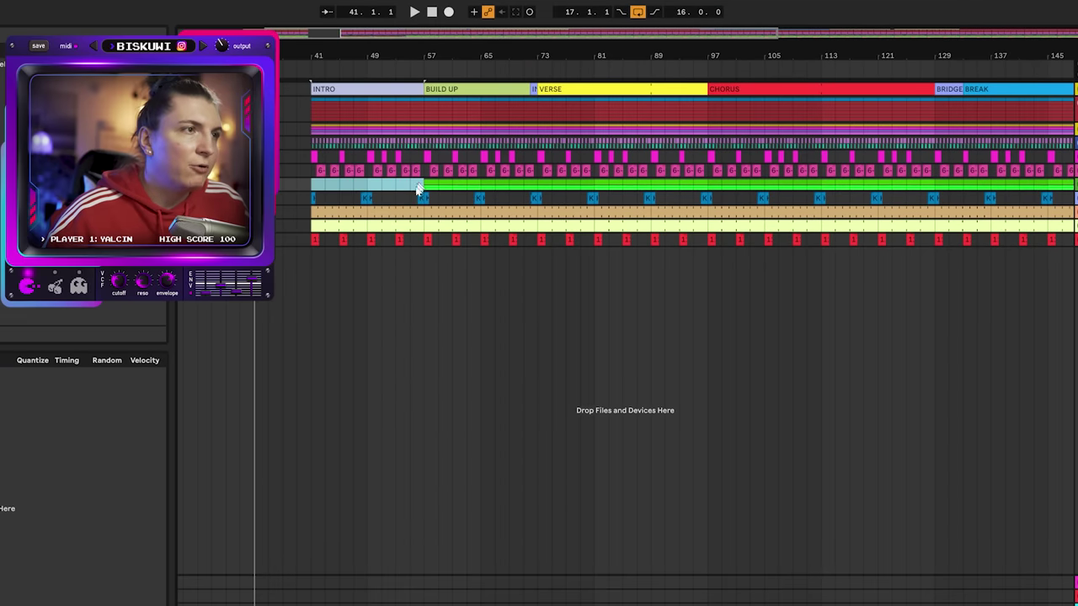
left_click(308, 187)
key("space")
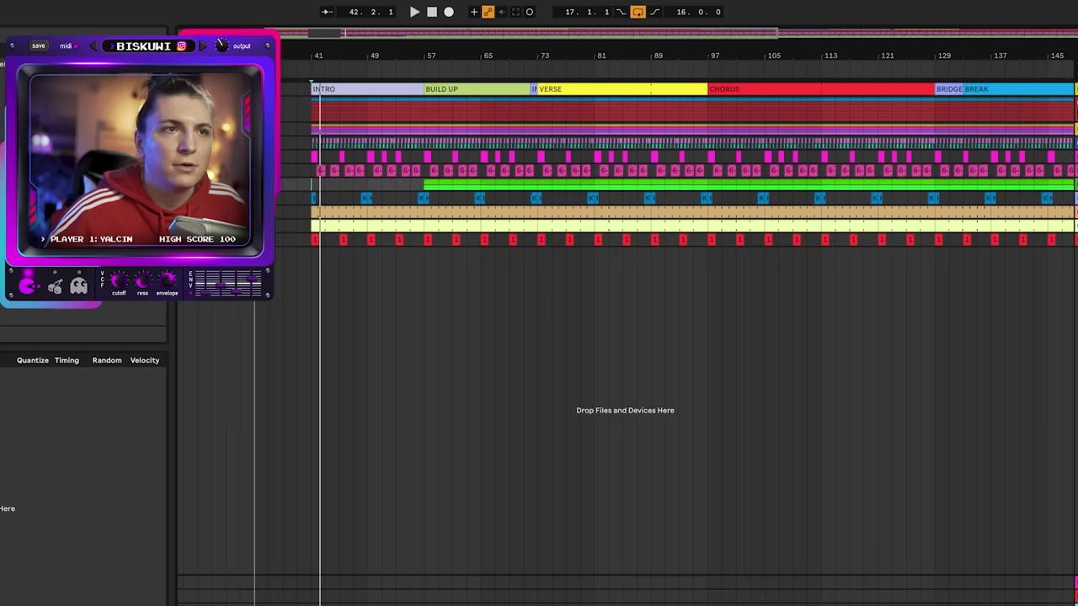
Unfold the Low End group, deactivate the INTRO clips on tracks 5 to 9, and play the result.
left_click(1076, 103)
left_click_drag(305, 313, 426, 209)
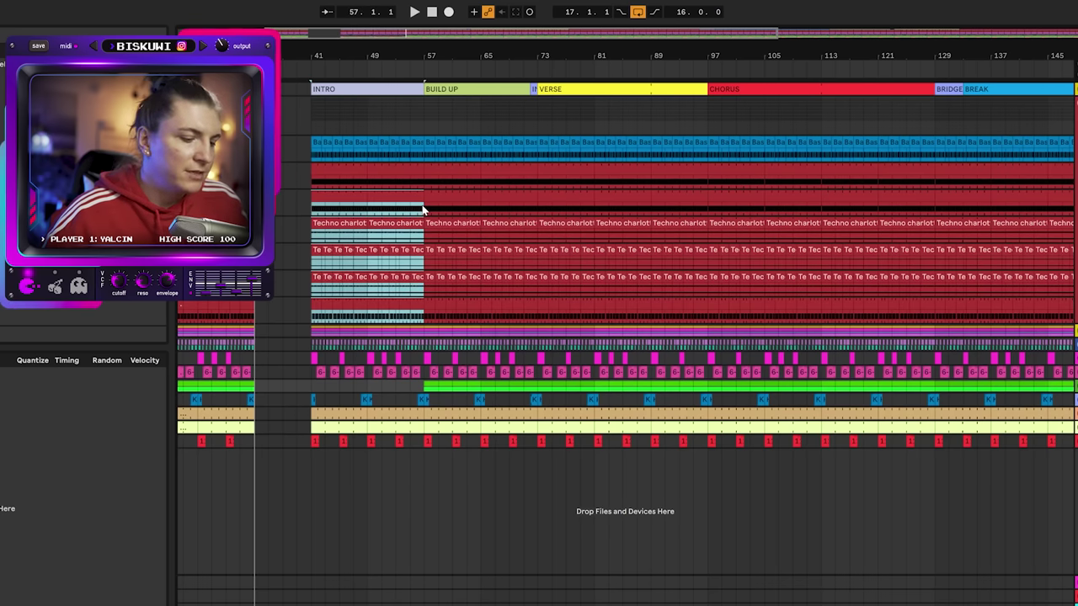
key("0")
key("space")
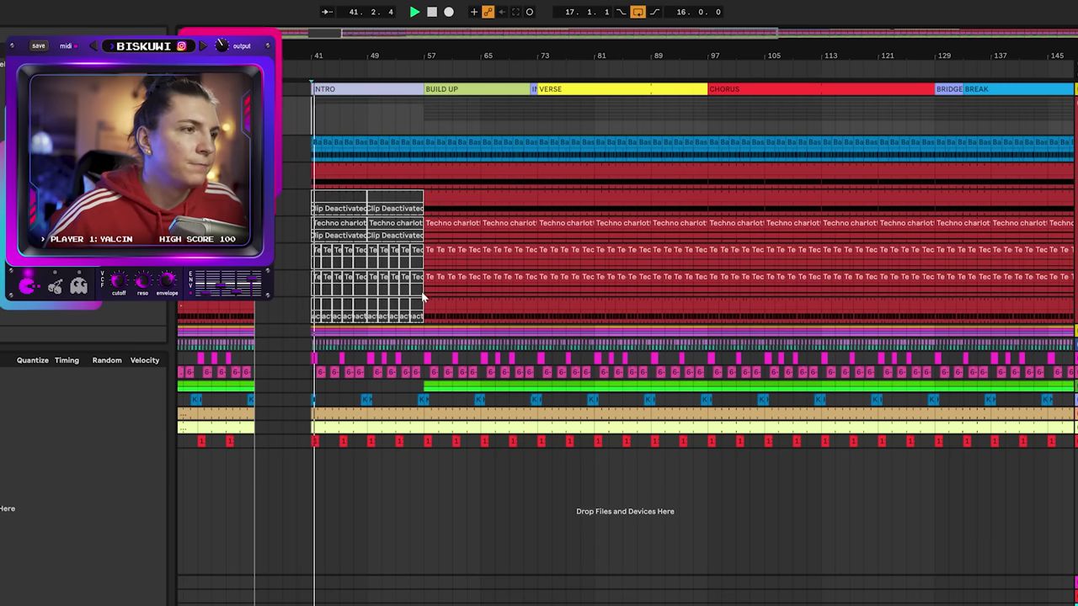
Delete the Clap, Lead and Reverse Lead clips from bar 41 to bar 95 and play from bar 41.
left_click_drag(1028, 366, 1028, 405)
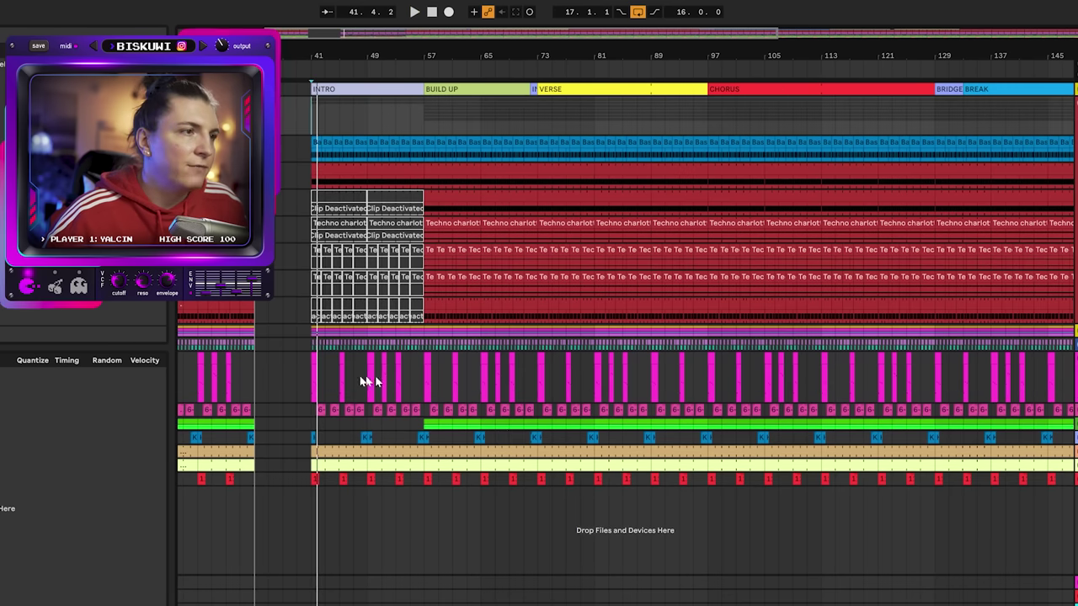
left_click_drag(309, 410, 694, 351)
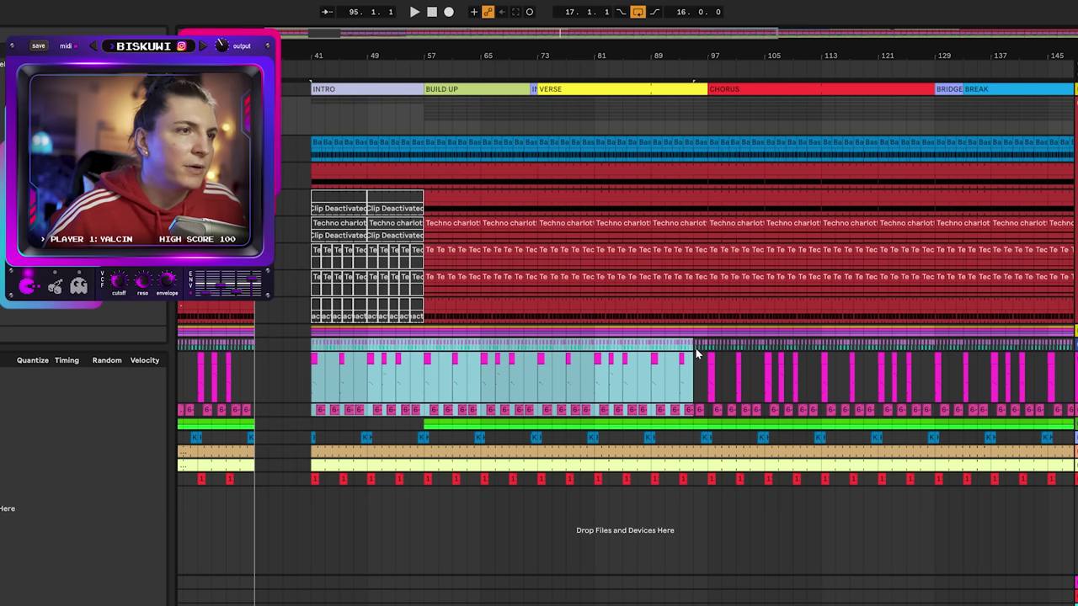
left_click(306, 370)
key("space")
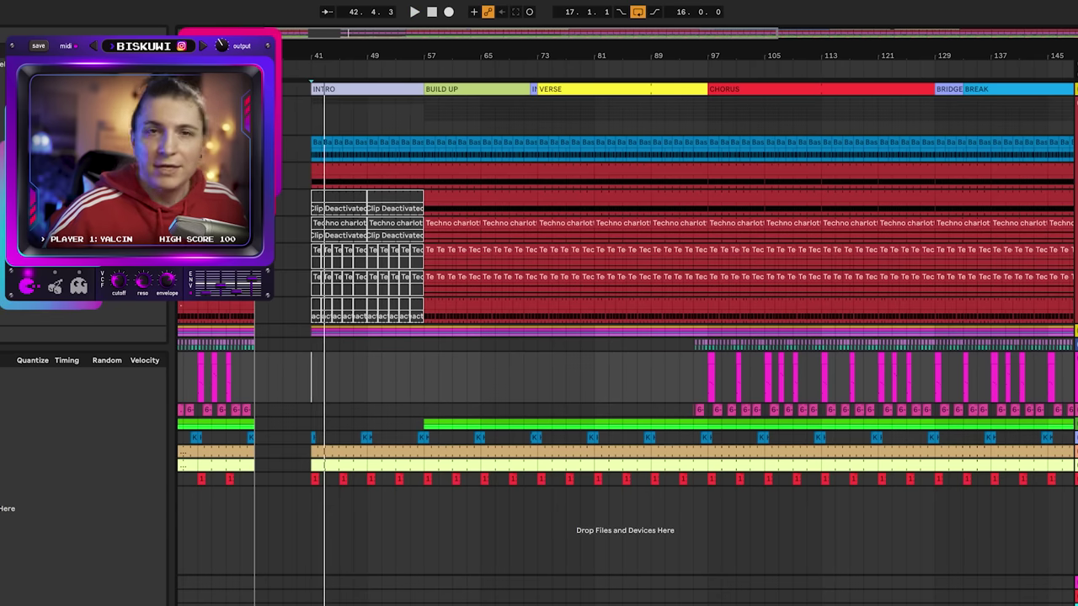
Unfold the Hats group, delete the clips on its four tracks from bar 41 to bar 49, and play the intro.
left_click(1077, 330)
scroll(758, 426, "down", 5)
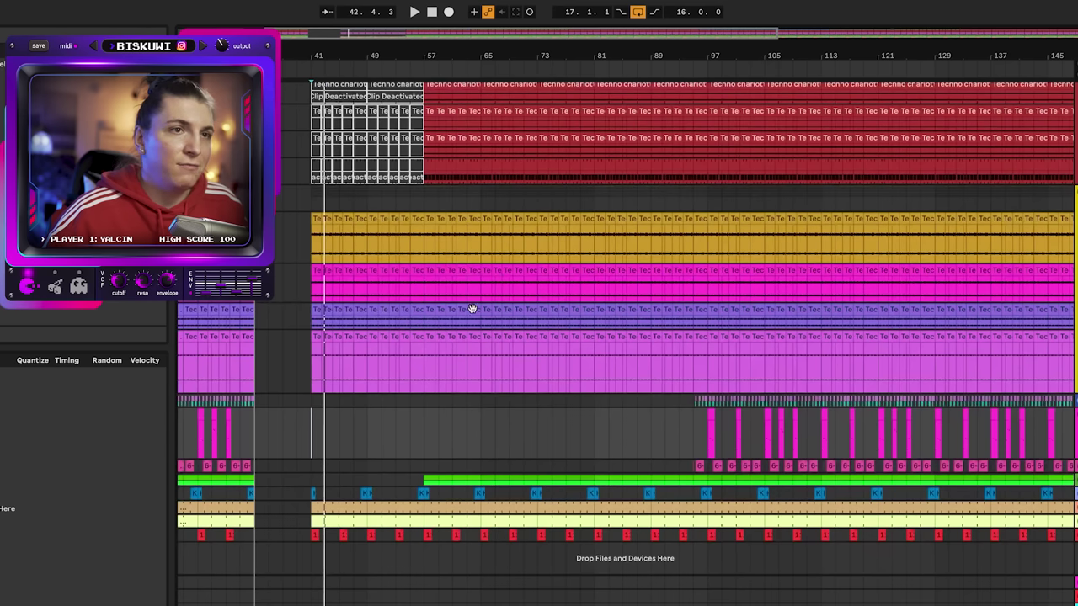
left_click(309, 237)
key("space")
key("space")
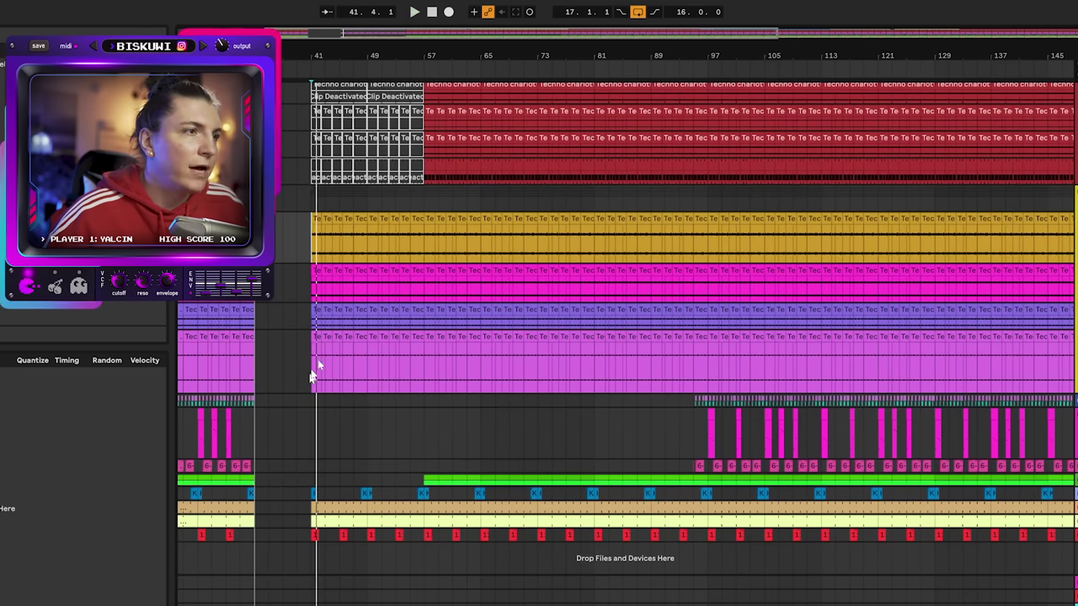
left_click_drag(318, 362, 369, 241)
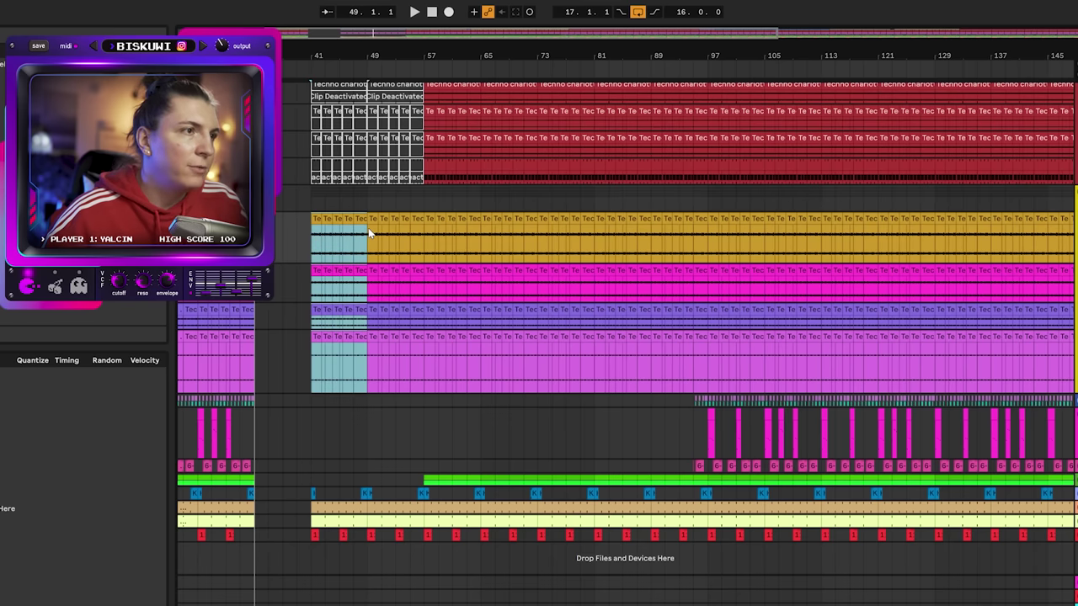
key("Delete")
key("space")
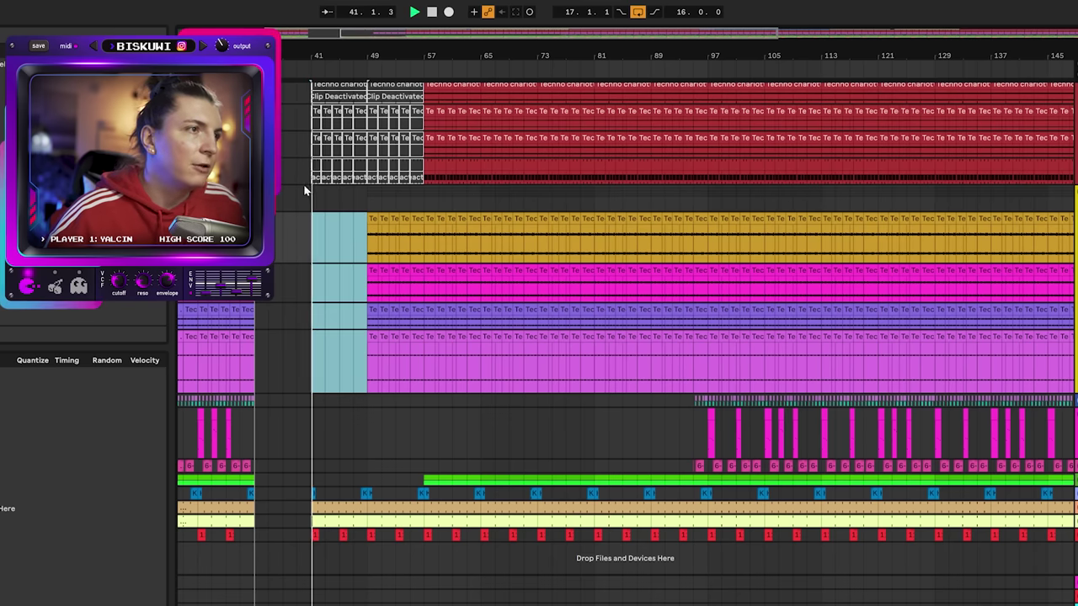
Clear the Ride track's clips from bar 41 to bar 209.
scroll(305, 190, "up", 5)
key("space")
left_click(366, 525)
left_click_drag(463, 57, 460, 25)
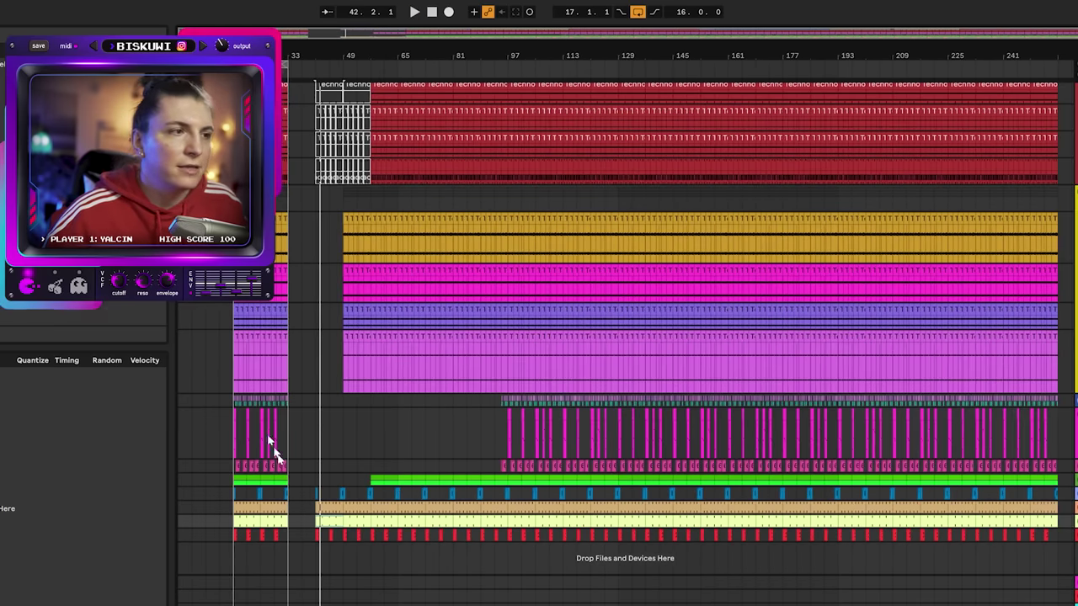
left_click_drag(319, 522, 324, 523)
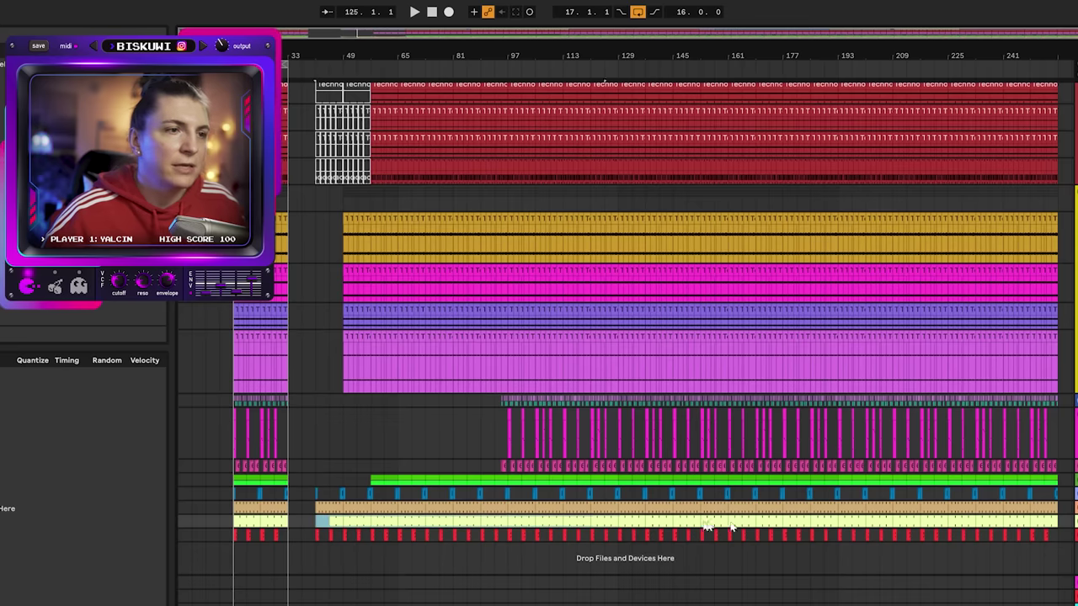
left_click_drag(370, 57, 371, 53)
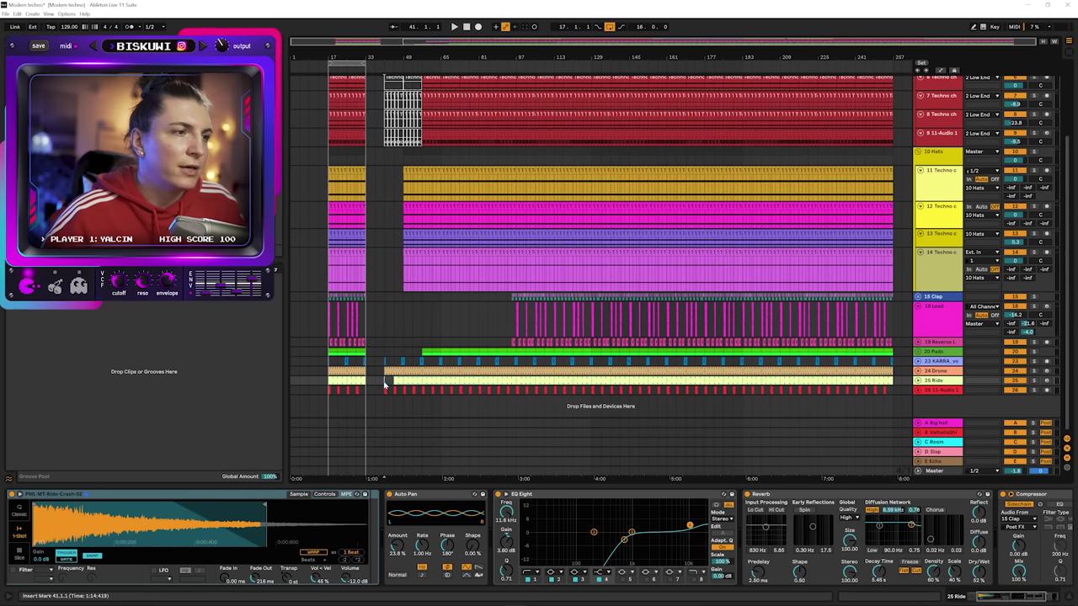
left_click(779, 382, "shift")
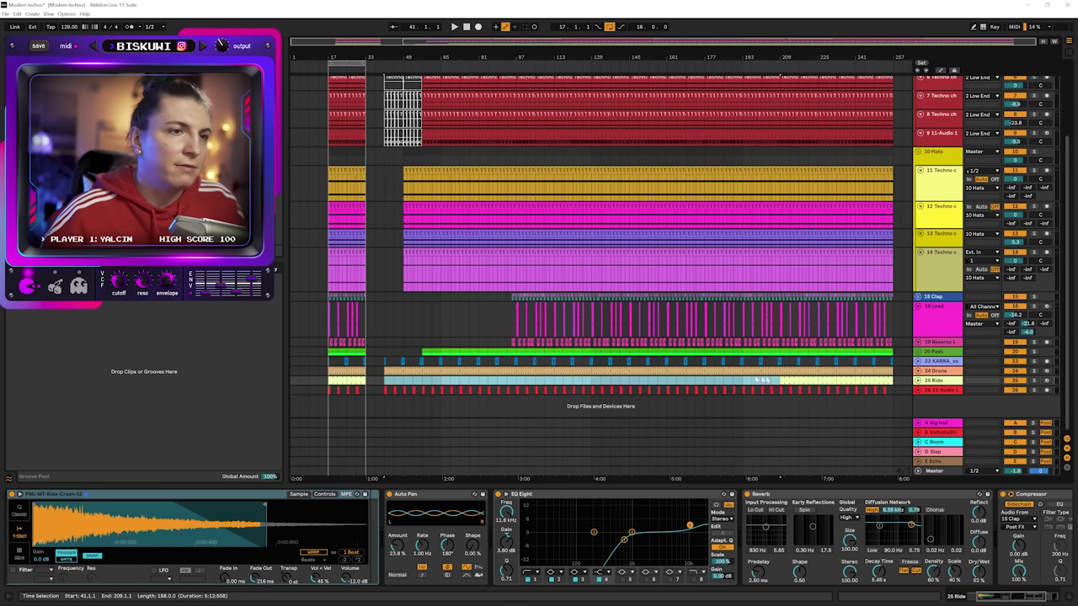
Listen to the stripped-down intro from bar 41 and set the insert mark at bar 47 on track 7.
scroll(389, 132, "up", 1)
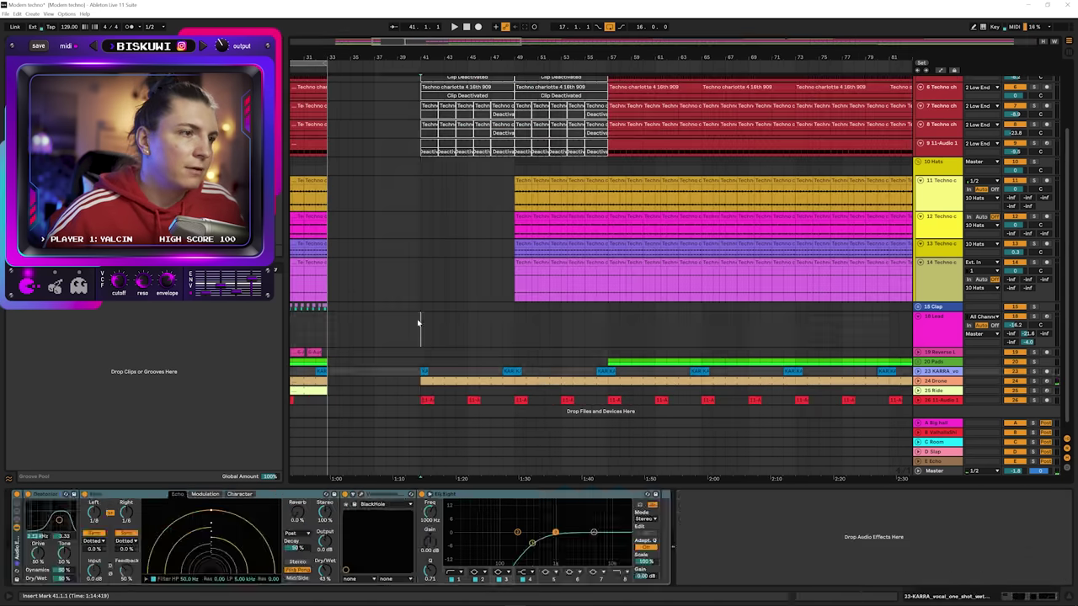
left_click(419, 322)
key("space")
scroll(652, 305, "up", 5)
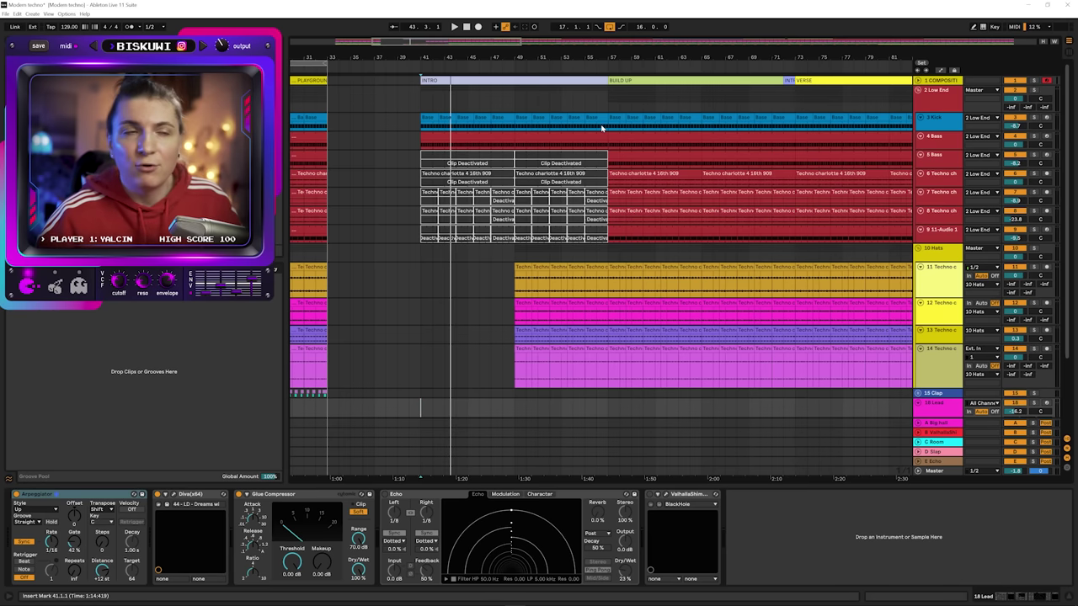
left_click_drag(519, 73, 520, 67)
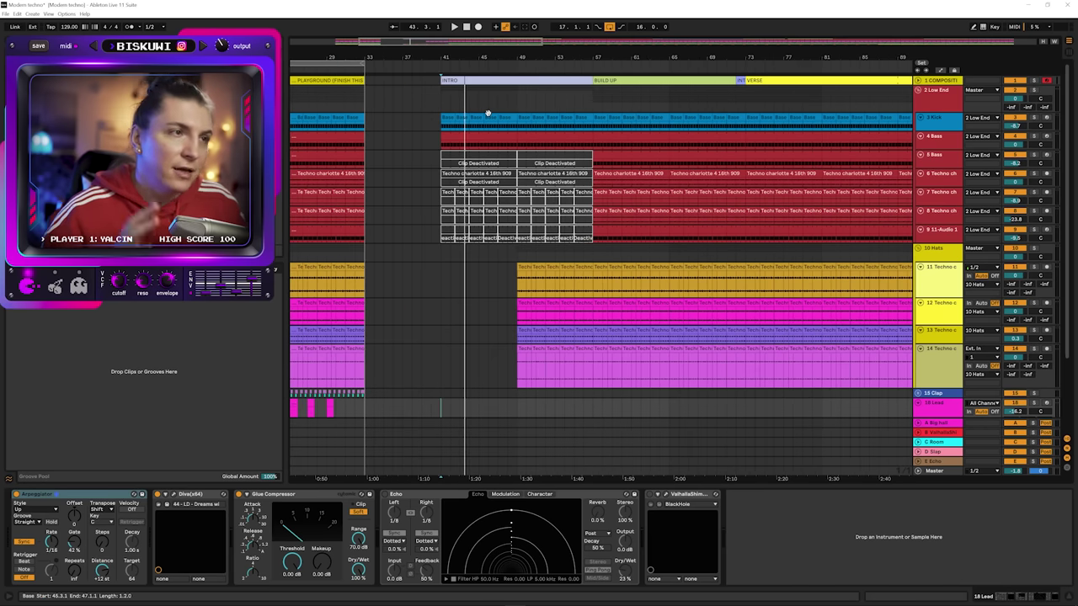
key("space")
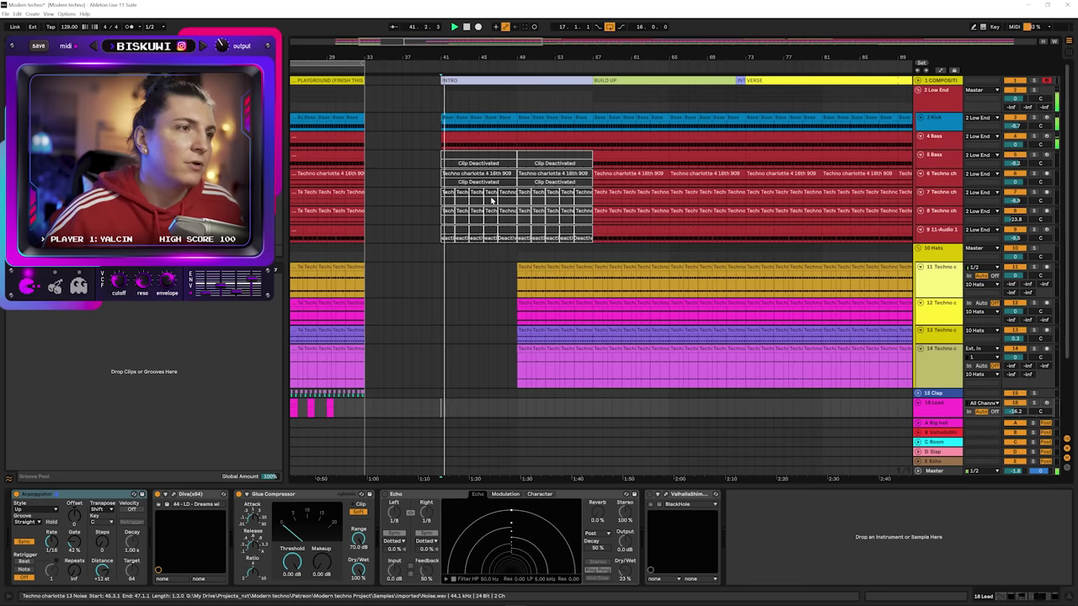
left_click(502, 203)
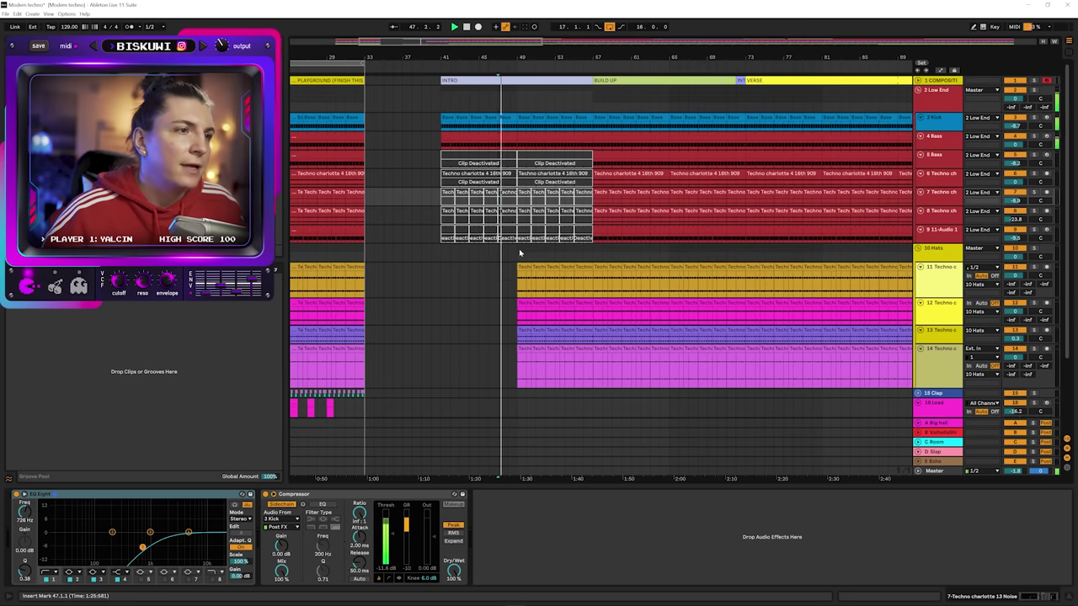
Play from bar 49 and delete the hat clips on track 11 from bar 49 to bar 65.
scroll(519, 250, "down", 3)
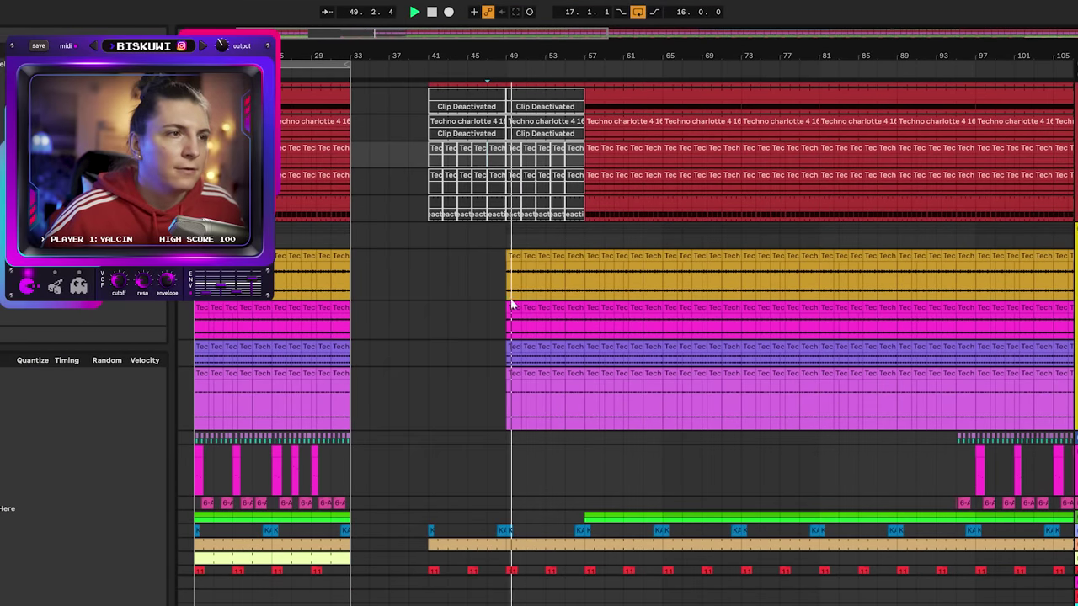
left_click(503, 394)
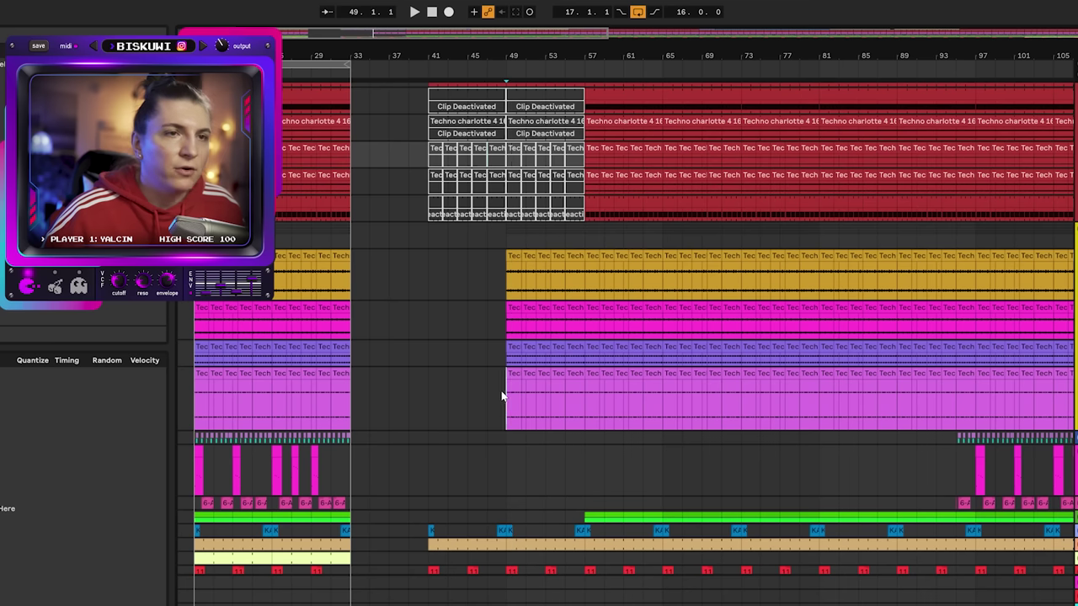
key("space")
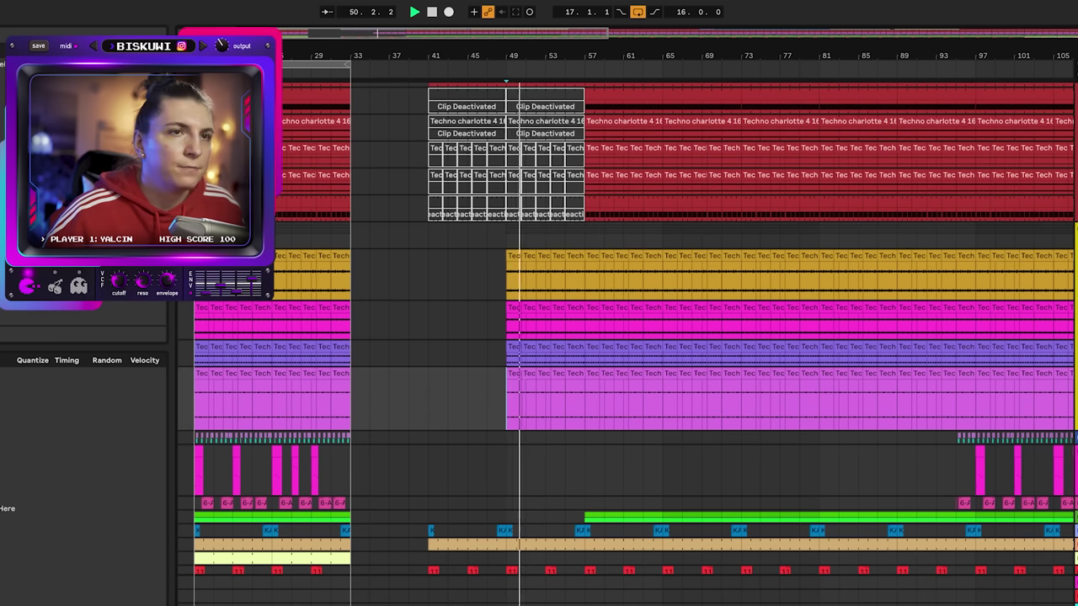
key("space")
left_click_drag(506, 270, 673, 264)
key("Delete")
Listen from bar 49 and delete the hat clips on track 12 from bar 49 to bar 65.
key("space")
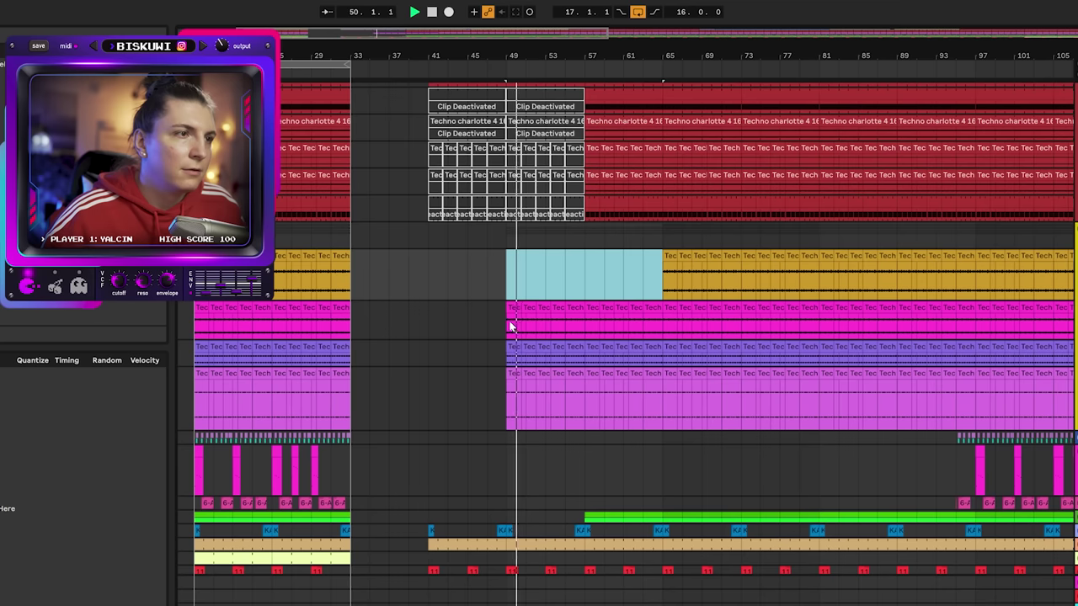
left_click(84, 168)
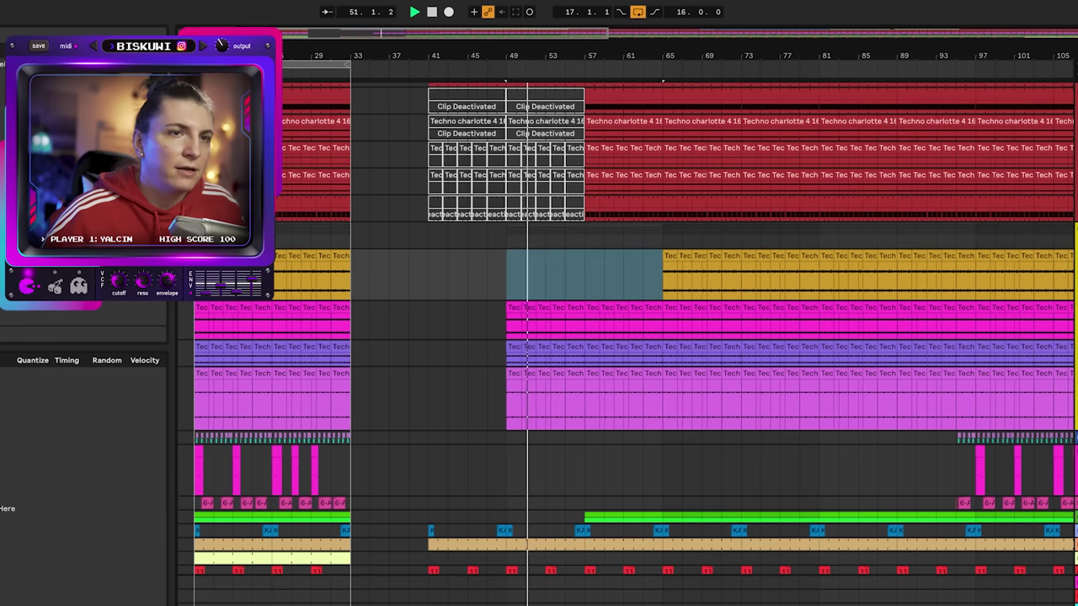
key("space")
left_click(509, 328)
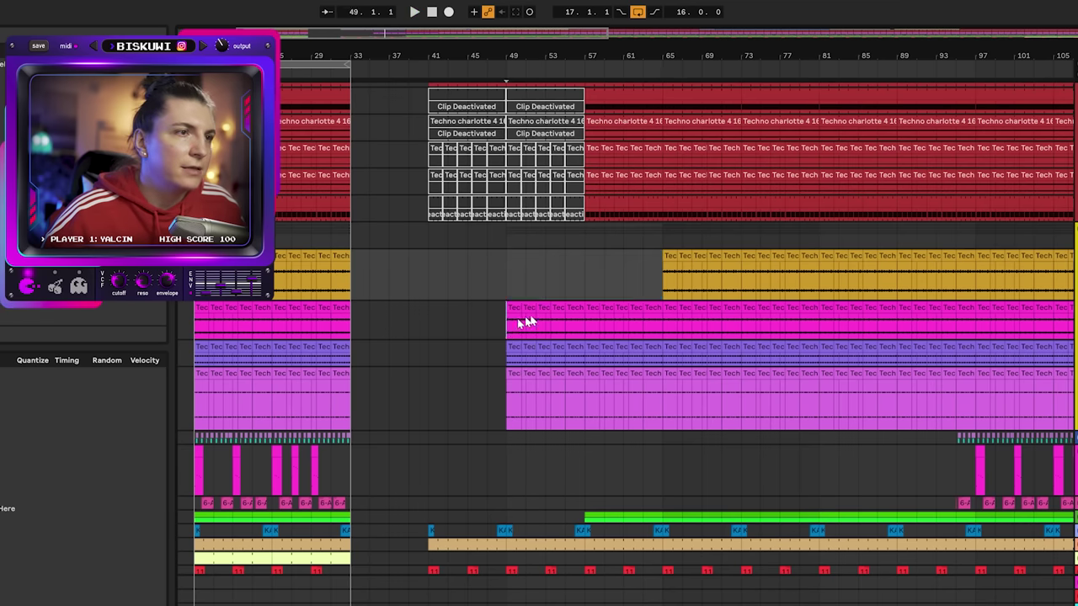
left_click_drag(523, 322, 671, 311)
key("Delete")
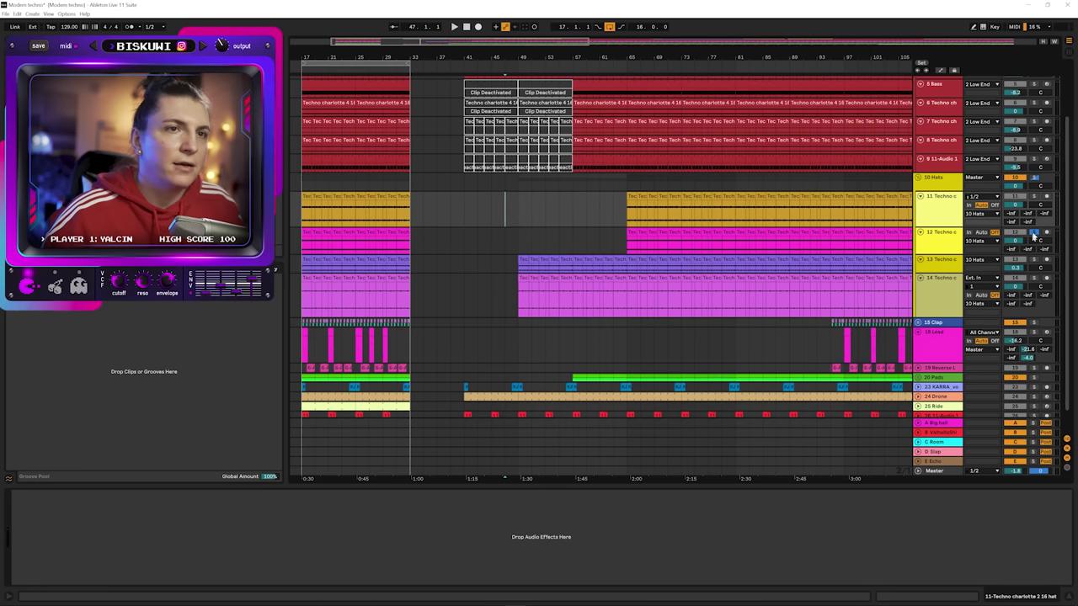
Play the second half of the intro from bar 47, then the build-up from bar 57, checking which tracks are active.
key("space")
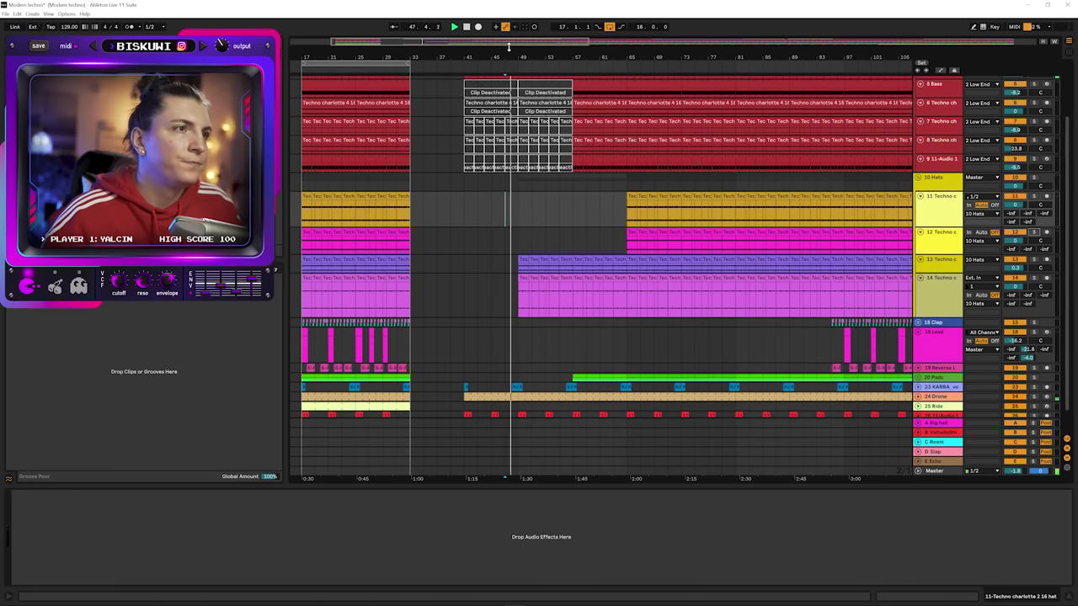
scroll(606, 181, "up", 4)
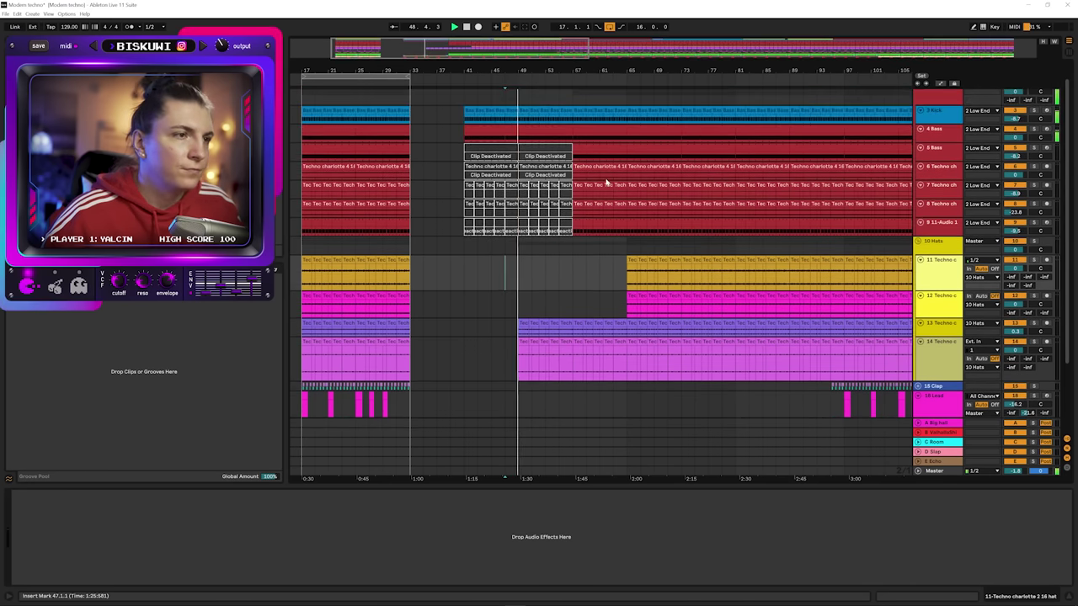
scroll(605, 174, "down", 1)
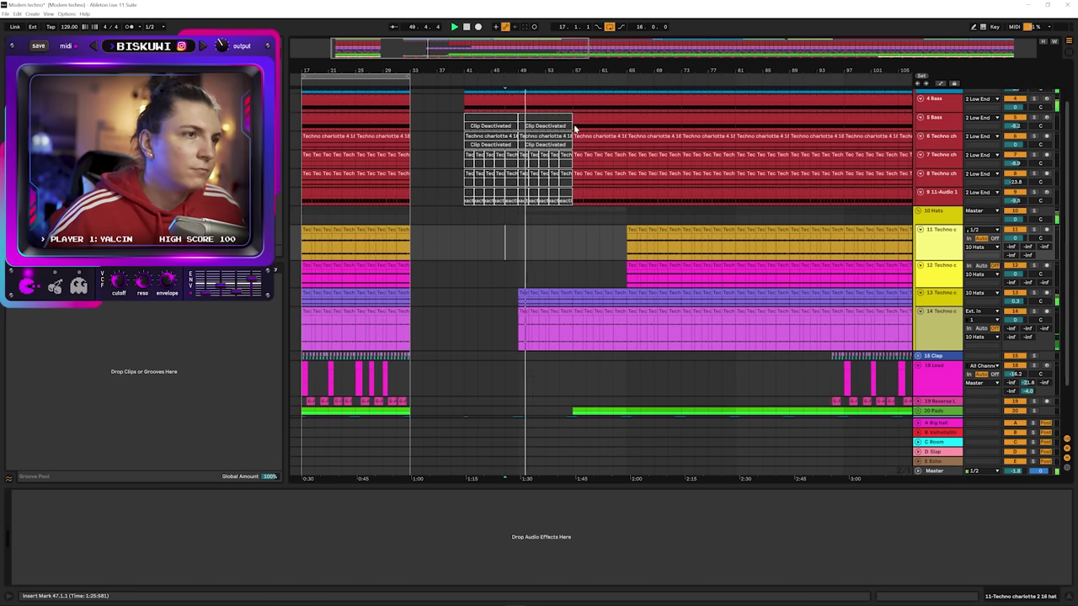
scroll(600, 181, "up", 3)
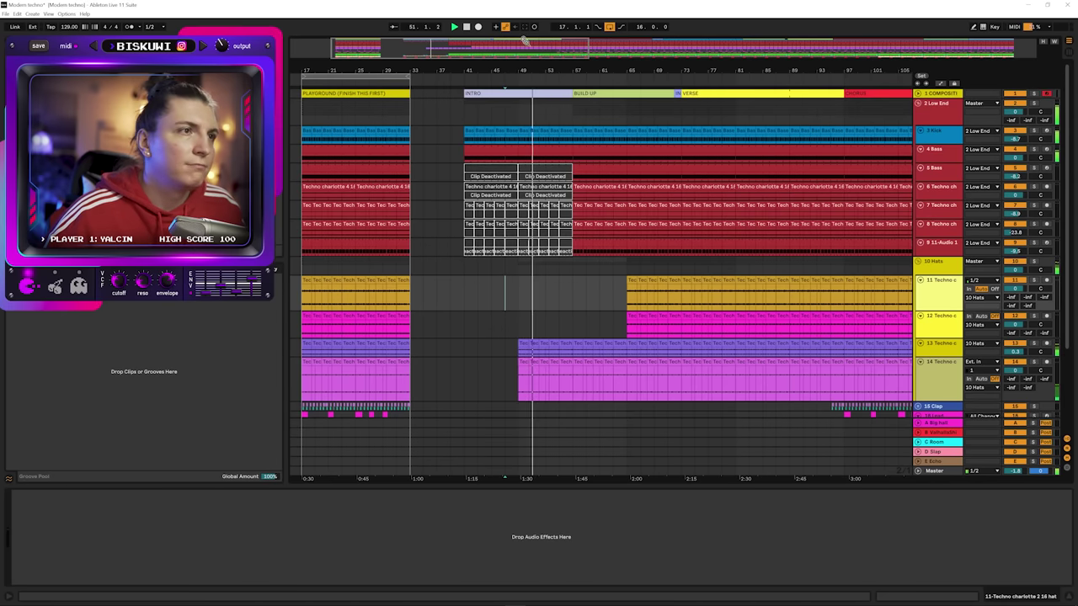
left_click_drag(555, 67, 582, 245)
left_click(578, 251)
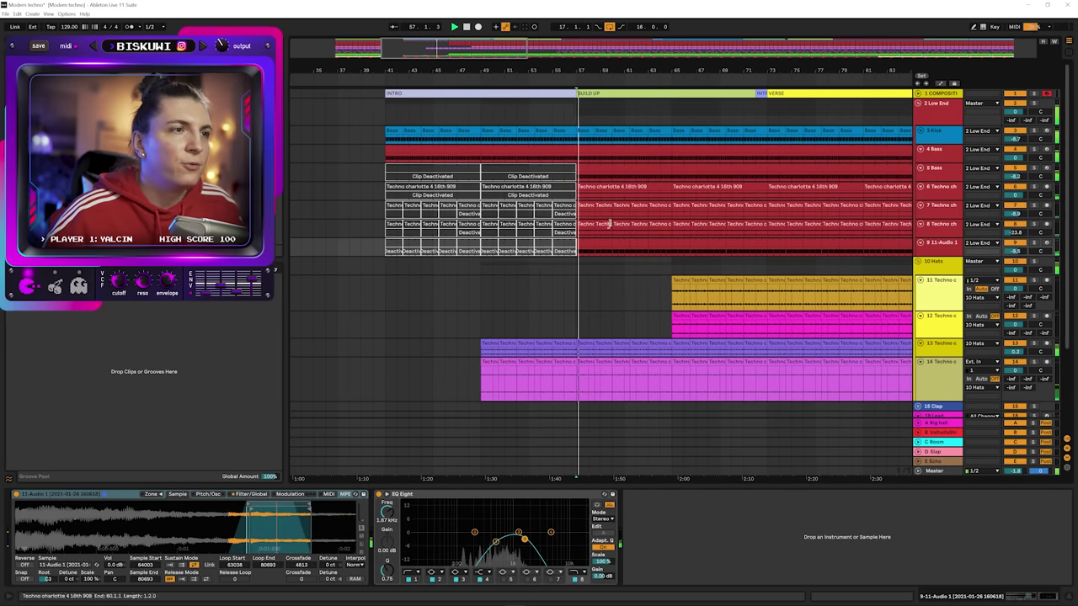
scroll(624, 233, "down", 2)
scroll(626, 233, "down", 2)
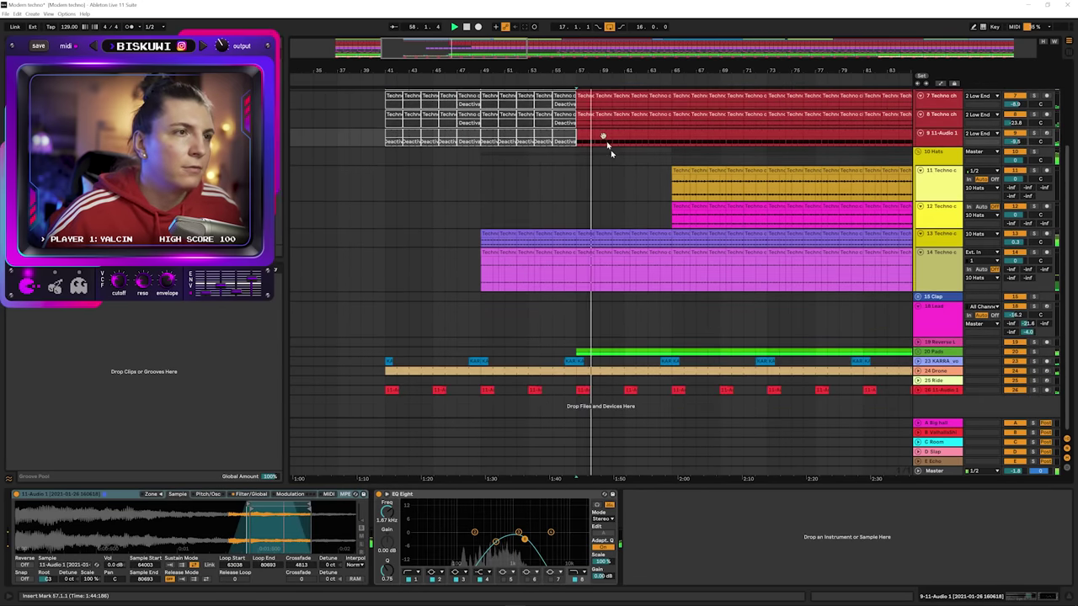
Delete the Pads clips from bar 57 to bar 71 and play from bar 49 and from bar 57.
left_click_drag(546, 71, 503, 71)
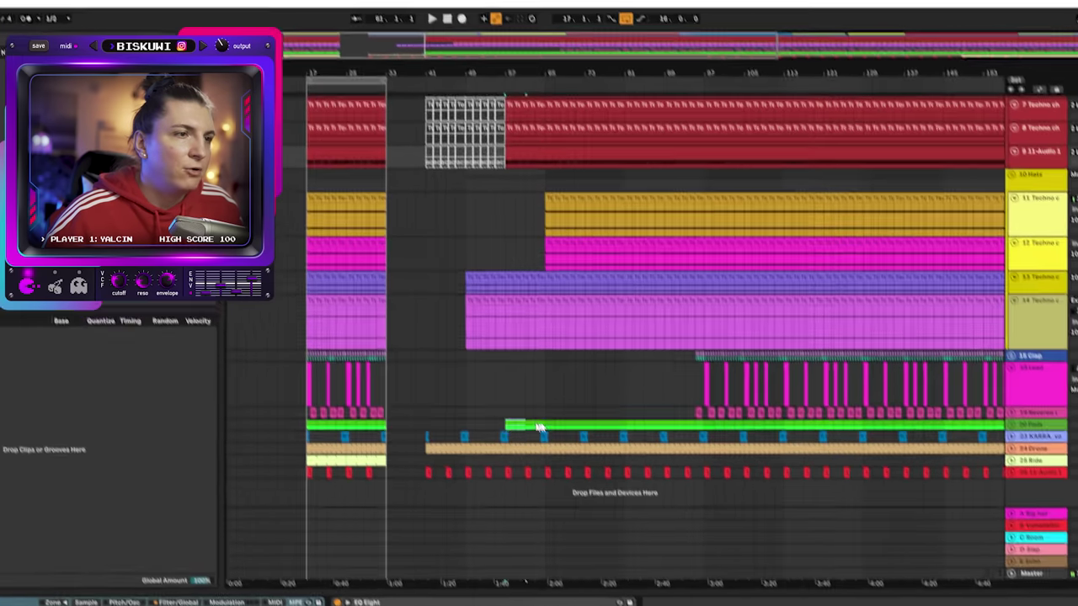
left_click_drag(539, 428, 592, 427)
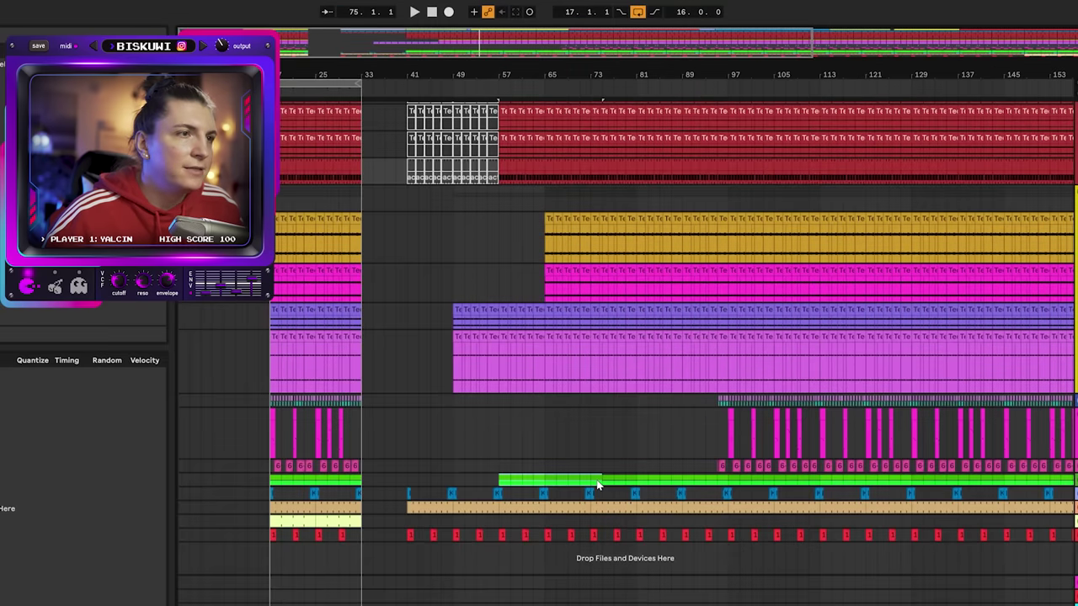
scroll(756, 497, "up", 5)
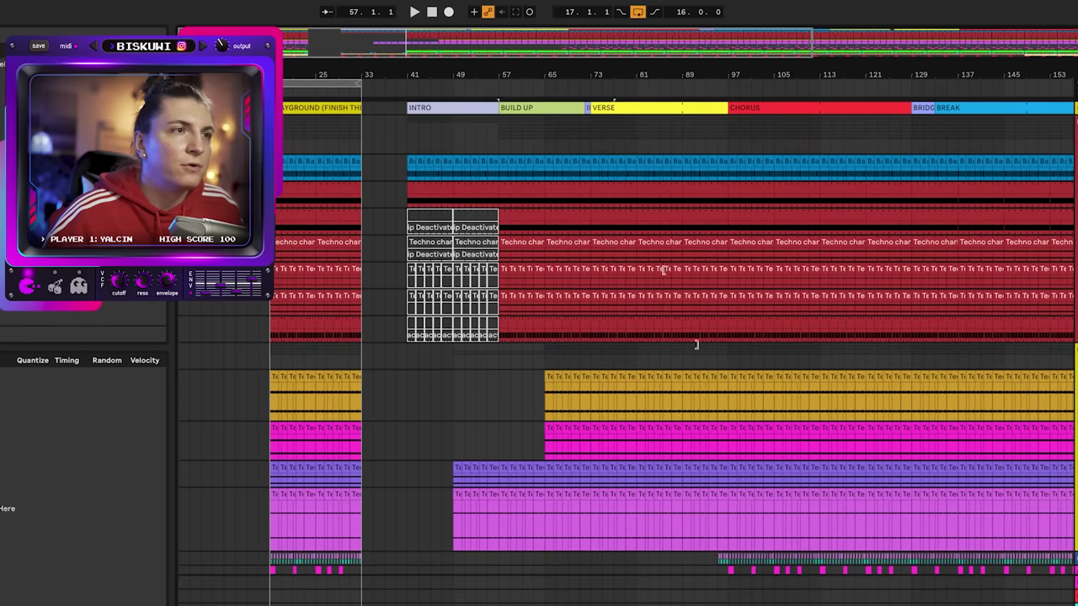
scroll(618, 334, "down", 5)
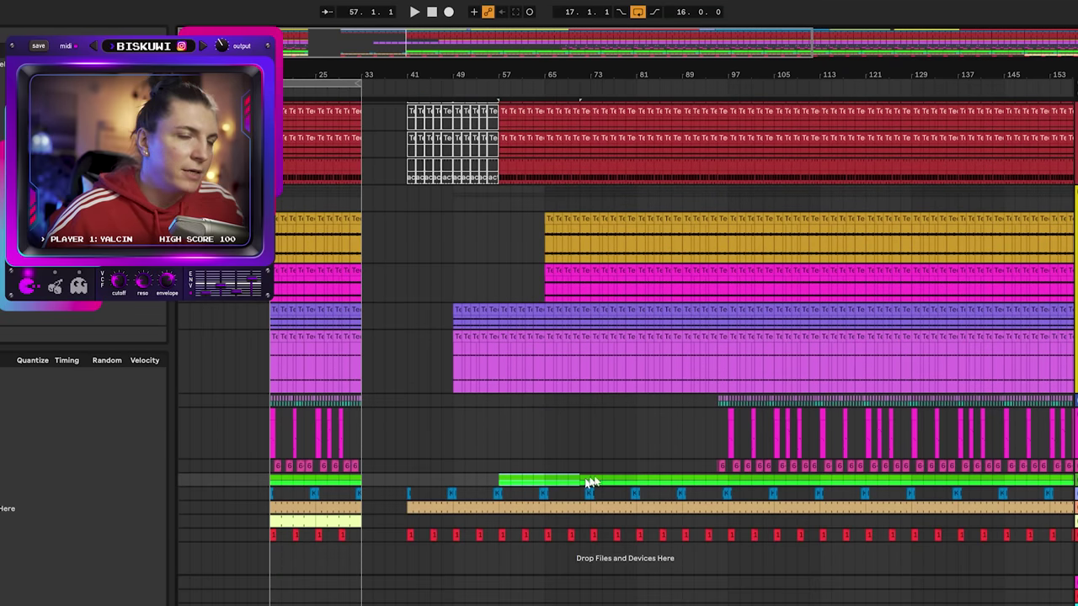
key("Delete")
left_click(453, 433)
key("space")
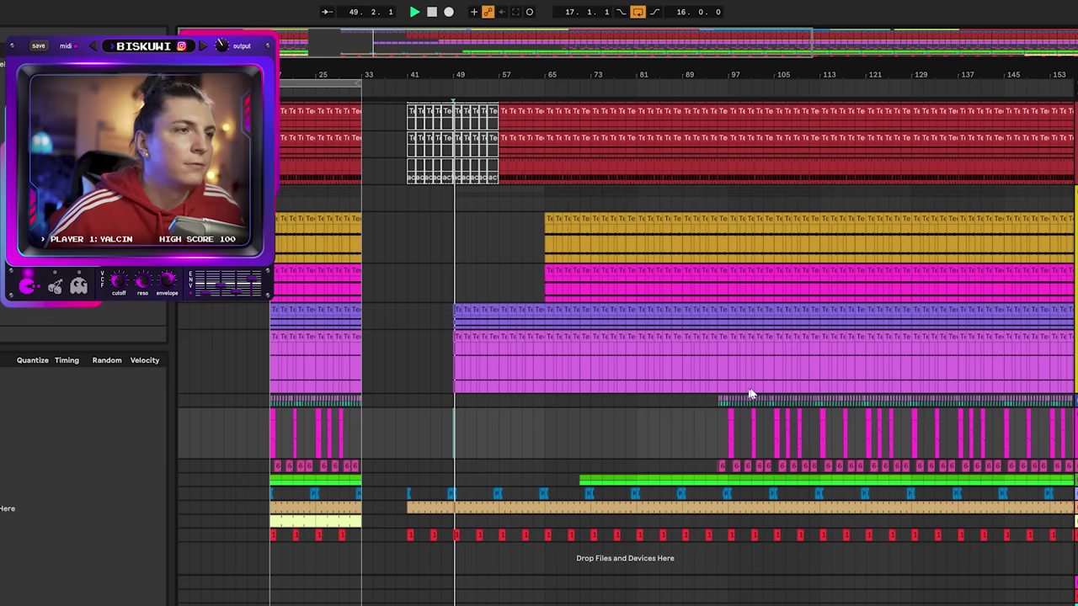
left_click(497, 199)
scroll(563, 334, "up", 2)
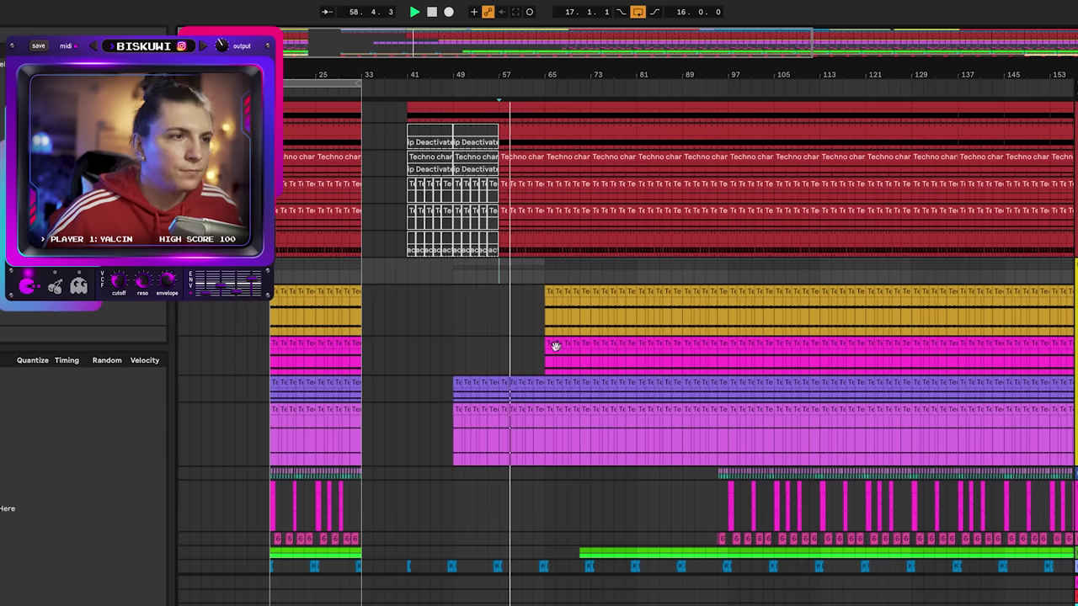
Delete the track 11 hat clips from bar 65 to the chorus at bar 97 and set the insert mark at bar 65 on track 12.
left_click_drag(545, 296, 729, 297)
scroll(713, 443, "up", 2)
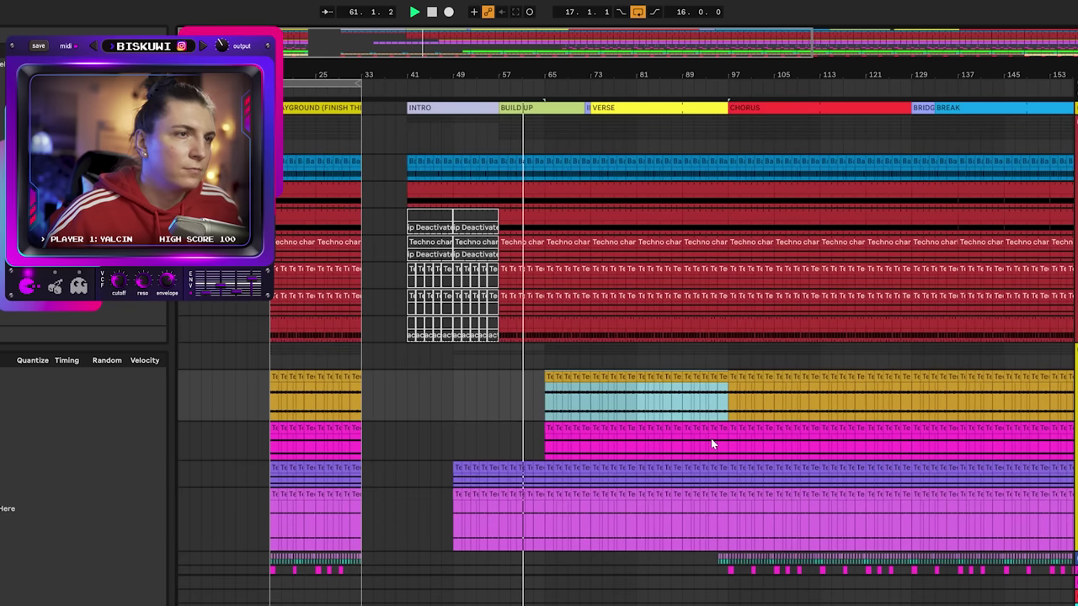
scroll(713, 440, "down", 2)
scroll(712, 440, "up", 2)
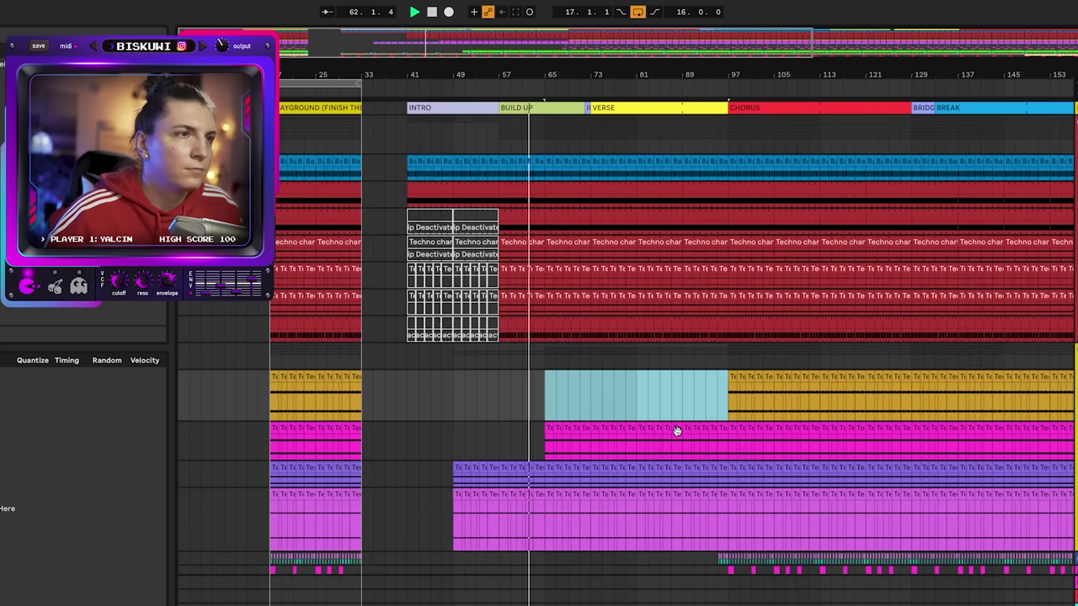
key("Delete")
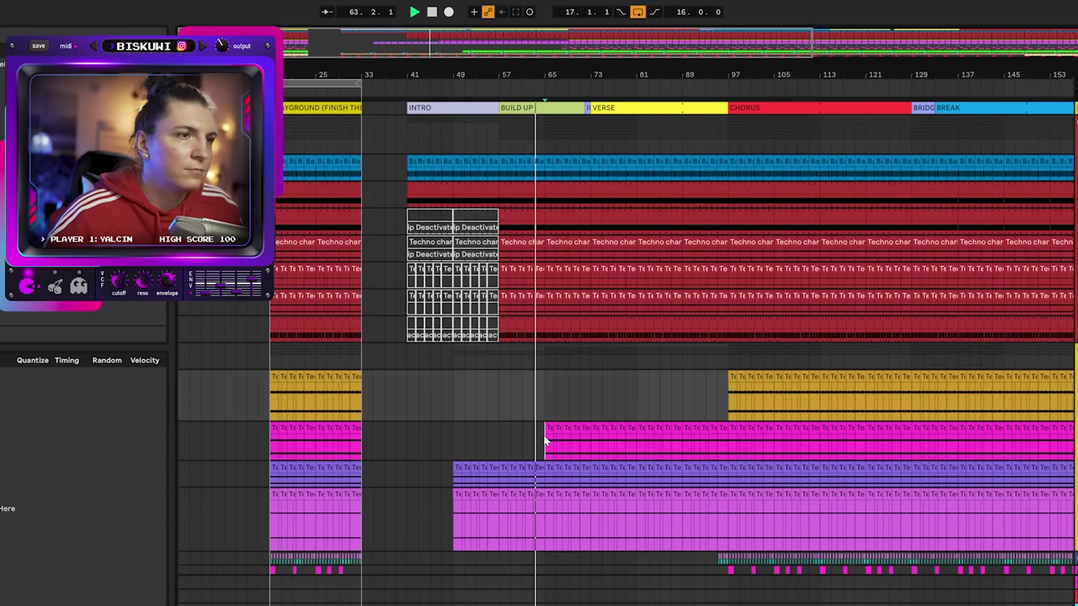
left_click(561, 447)
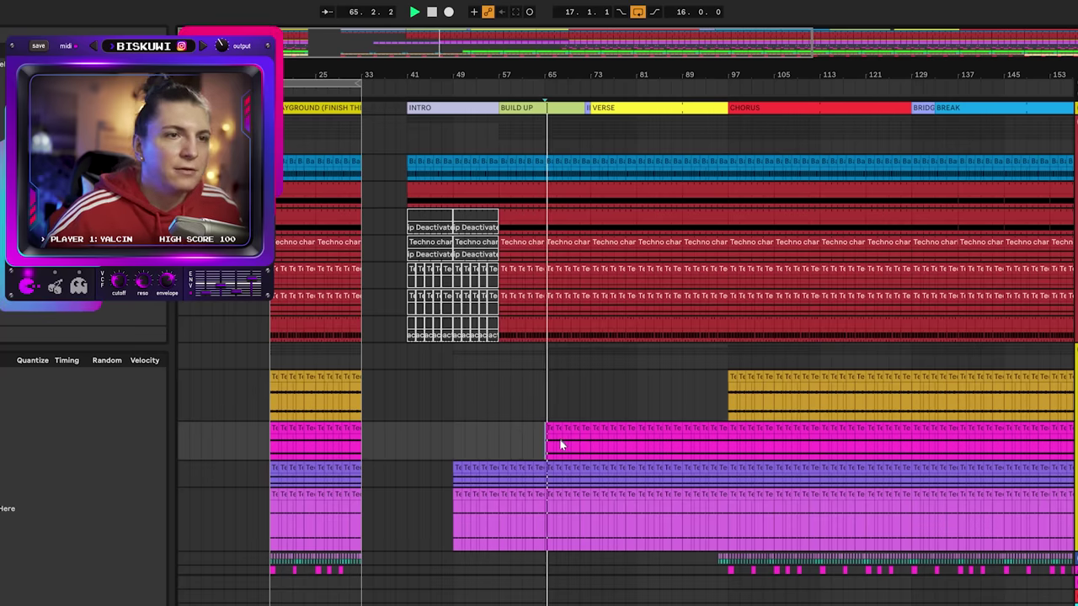
Stop playback and delete the clips on all Low End group tracks from bar 72 to bar 73, just before the verse.
scroll(592, 440, "down", 1)
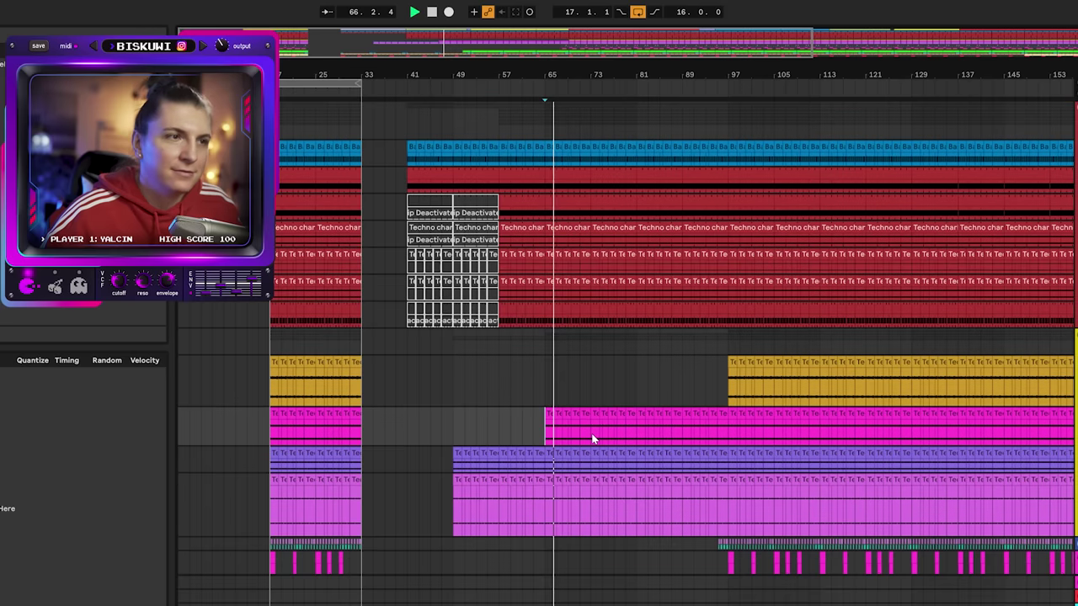
left_click_drag(604, 70, 609, 373)
scroll(616, 337, "up", 1)
key("space")
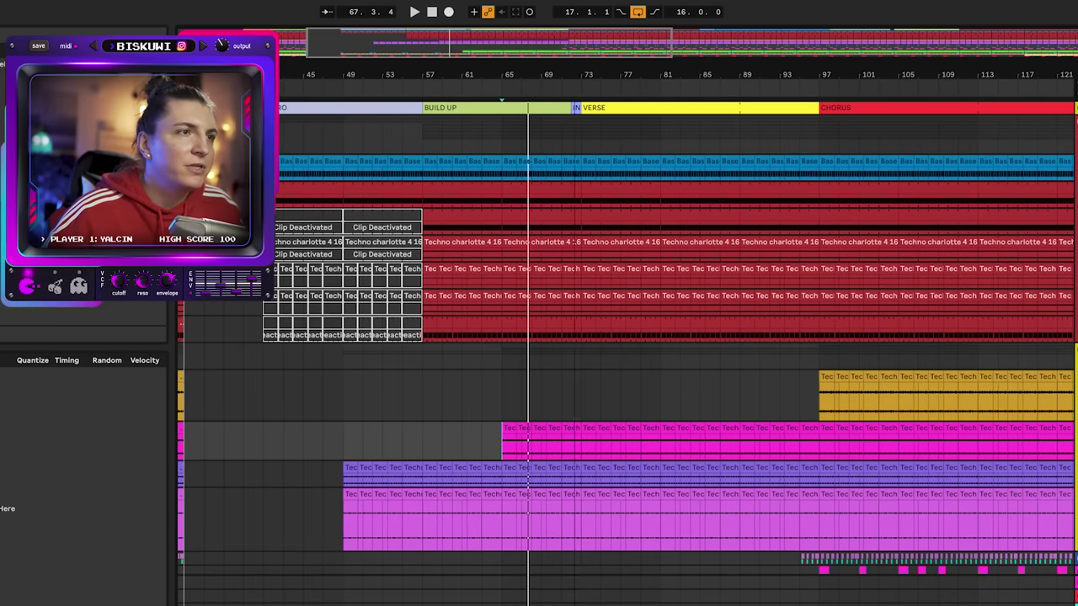
scroll(563, 126, "up", 3)
left_click_drag(562, 150, 589, 335)
key("Delete")
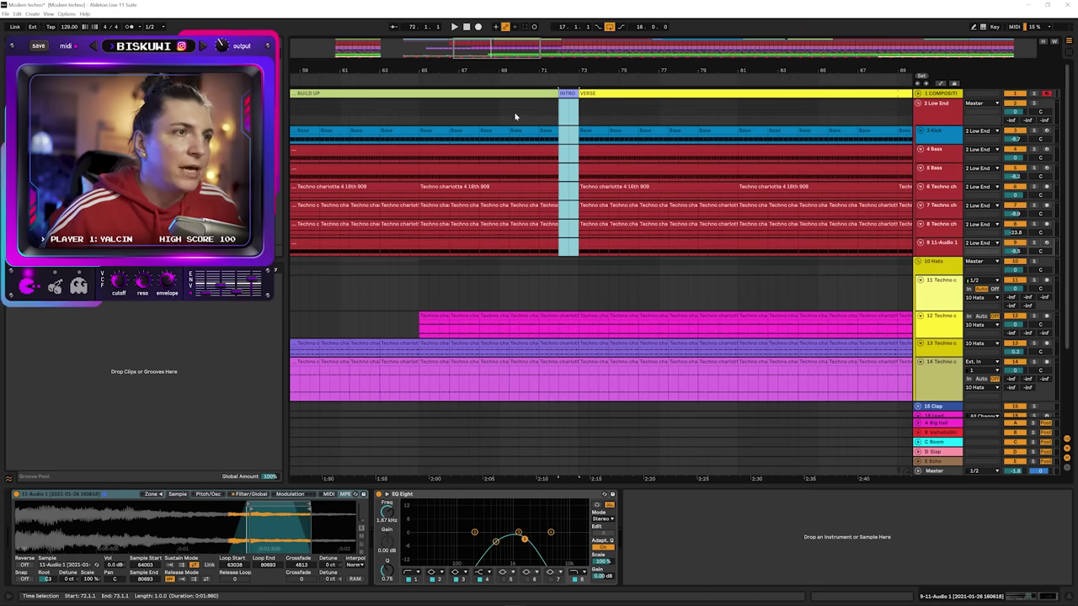
Play the end of the build-up and clear track 12 from the middle of bar 72 to bar 73.
left_click(498, 138)
key("space")
scroll(569, 252, "down", 2)
left_click(556, 253)
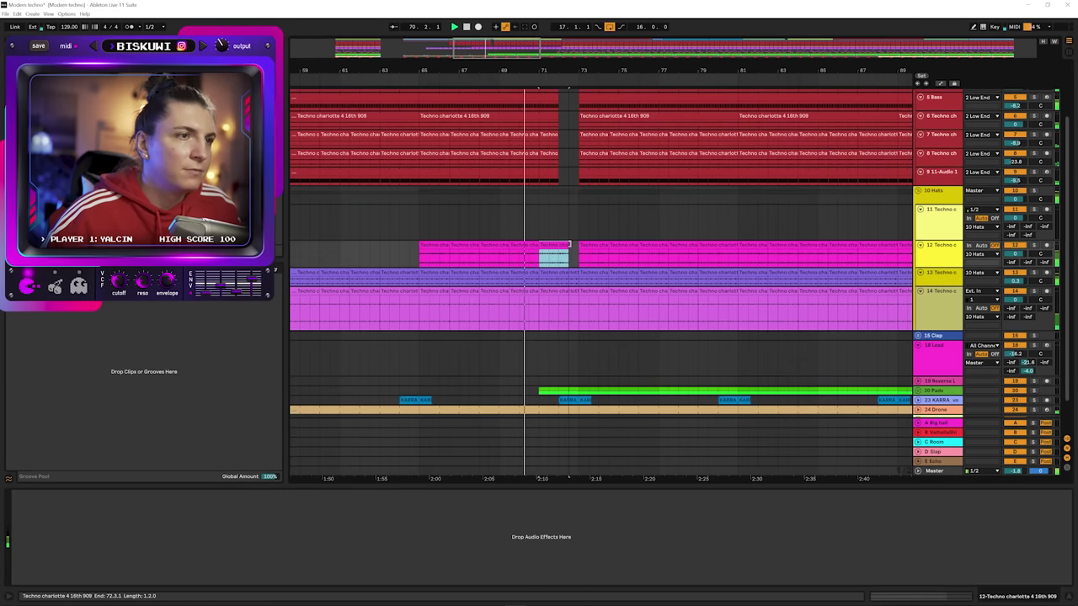
scroll(596, 251, "down", 2)
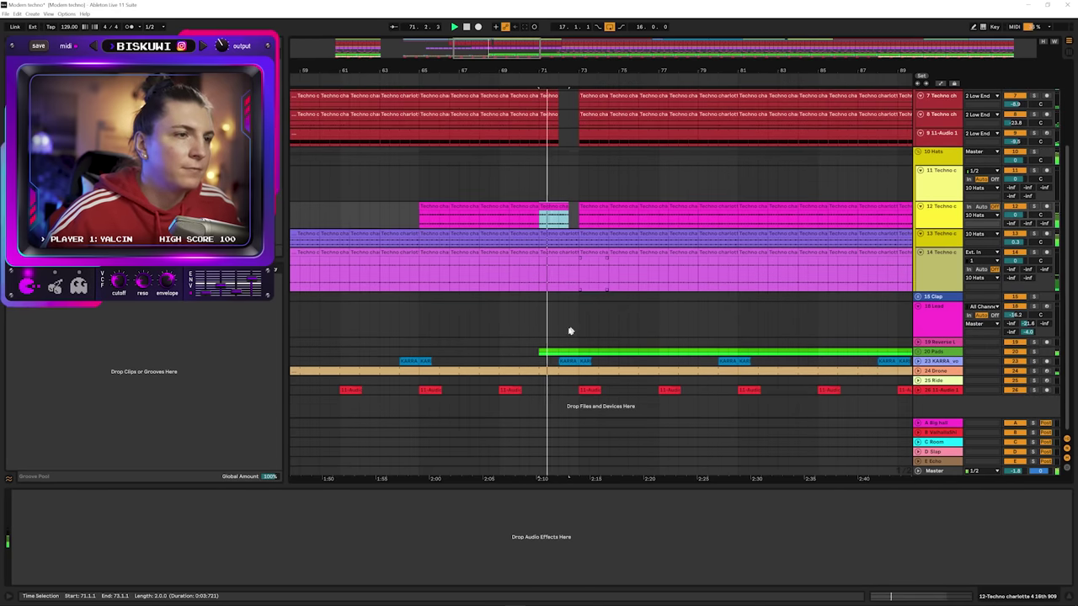
Delete the Pads clips from bar 71 to bar 73 and play the transition from bar 70.3.
left_click_drag(539, 354, 577, 352)
key("space")
key("Delete")
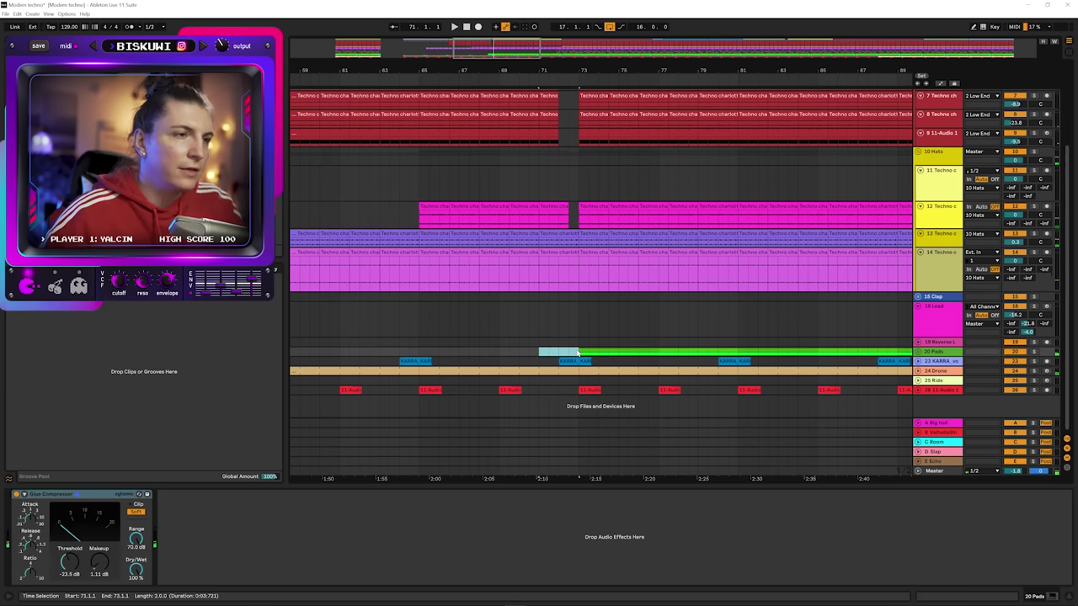
left_click(530, 200)
key("space")
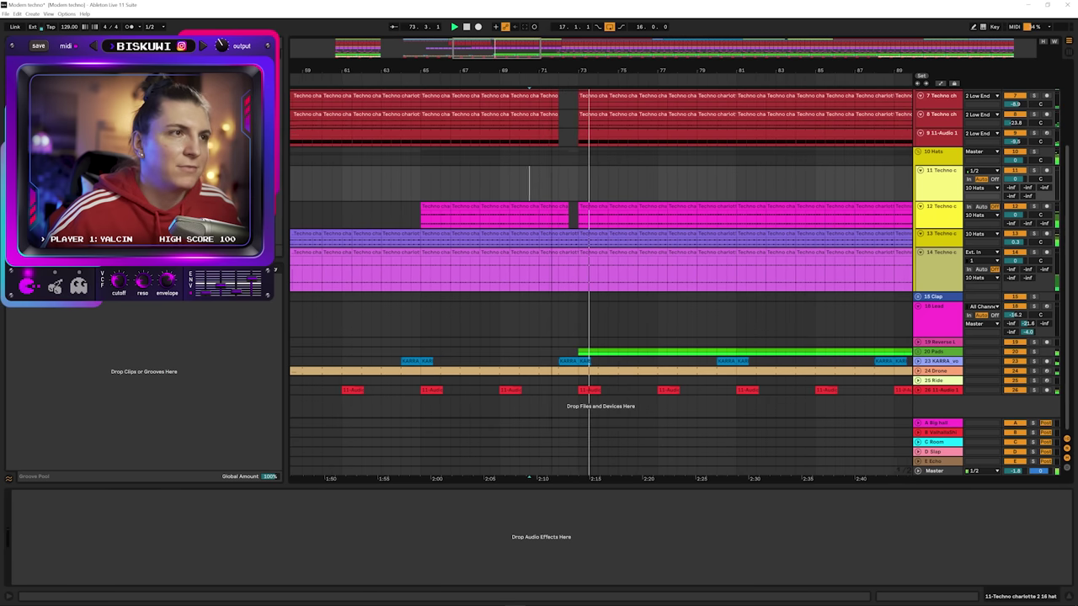
Stop to review the build-up and verse sections, then play the transition into the verse from bar 71.
left_click_drag(553, 66, 553, 38)
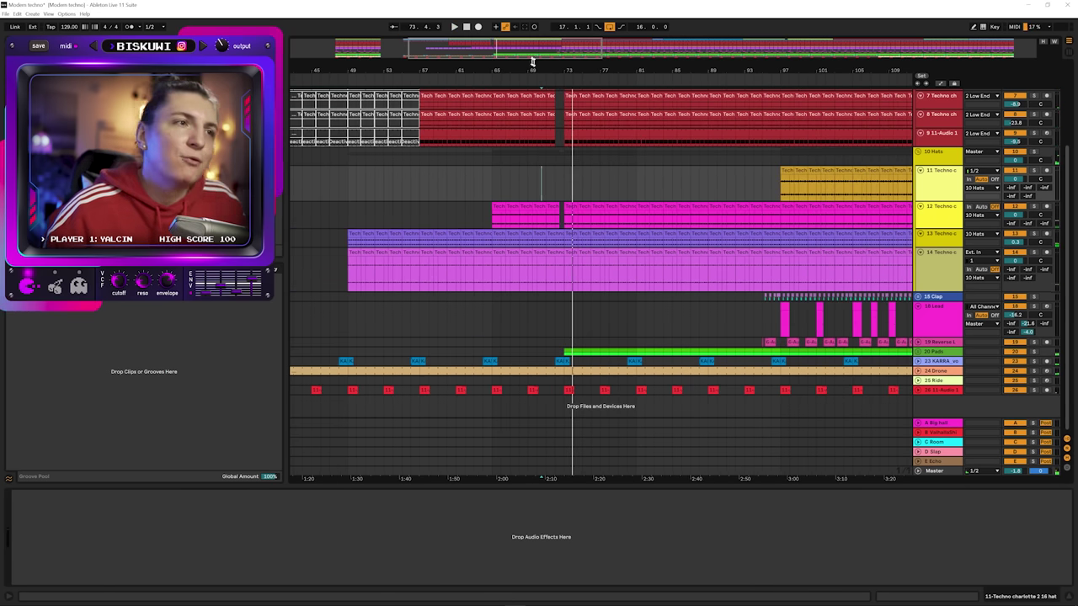
scroll(547, 111, "up", 5)
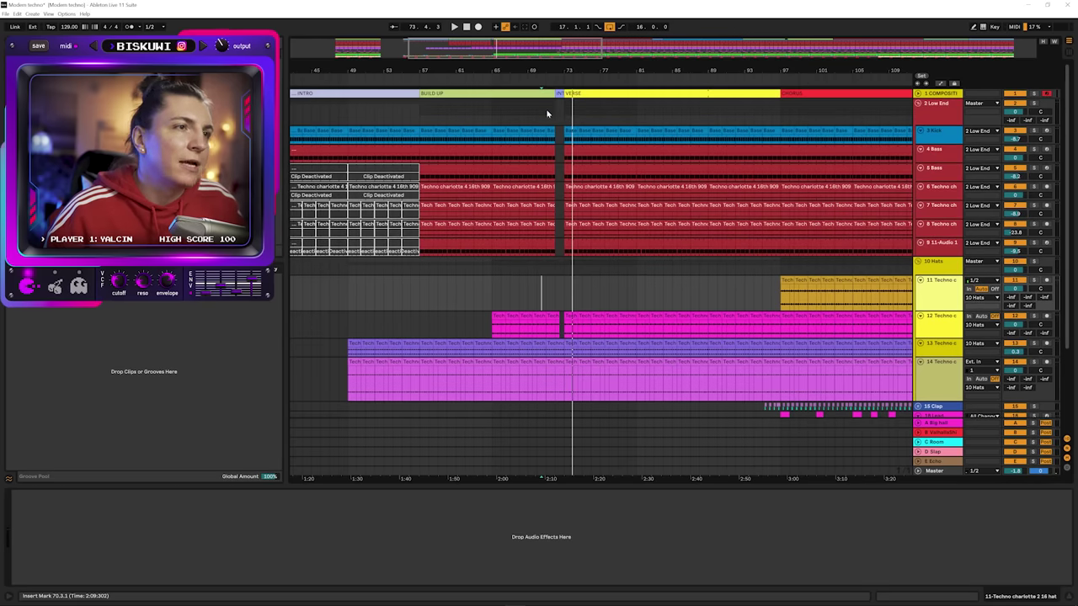
scroll(587, 289, "down", 1)
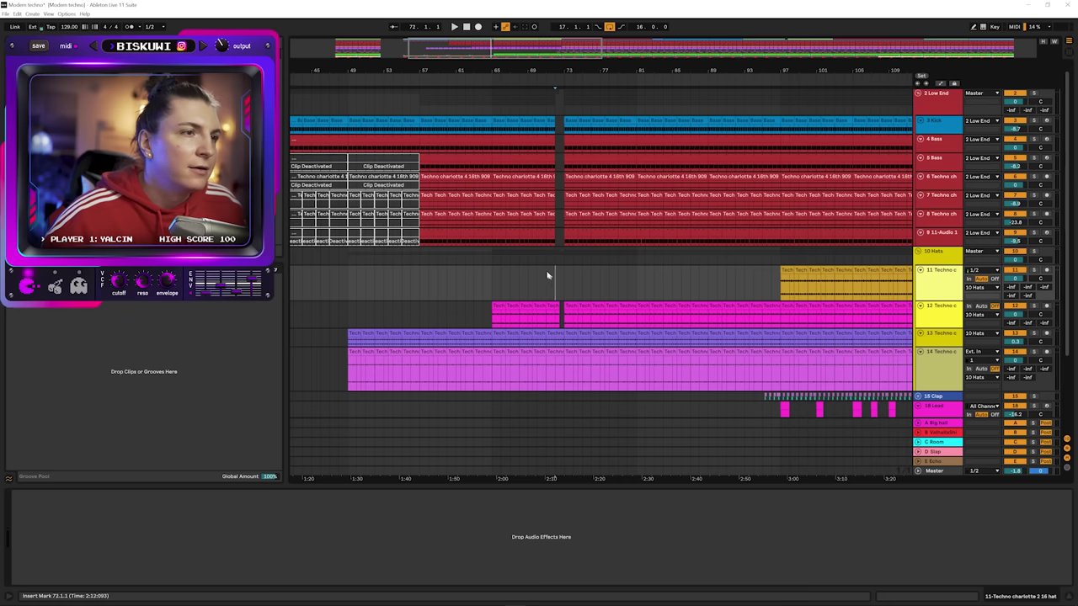
scroll(573, 337, "down", 3)
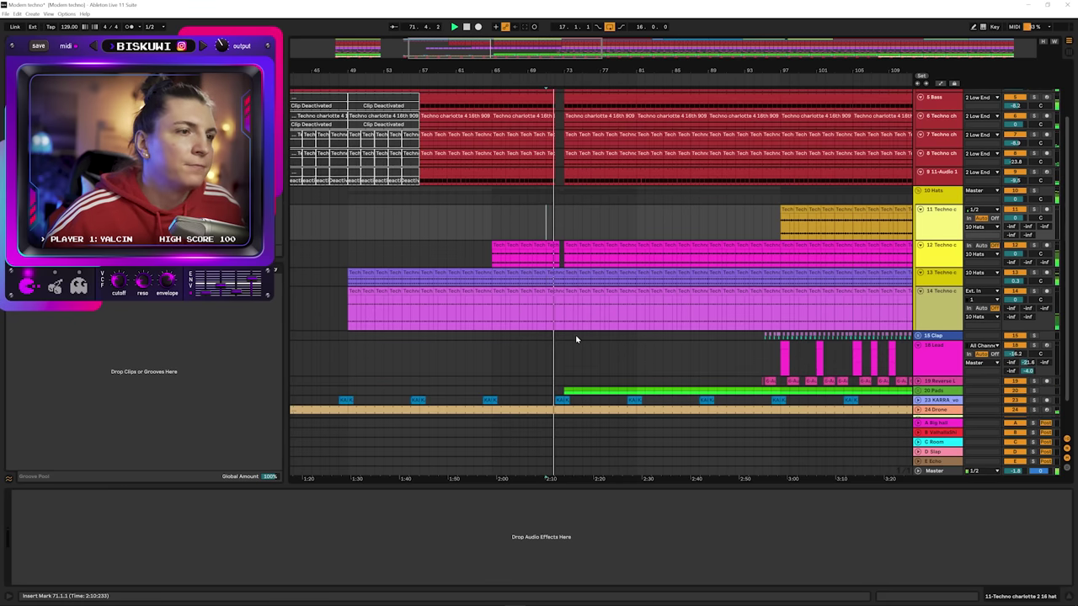
scroll(576, 340, "down", 2)
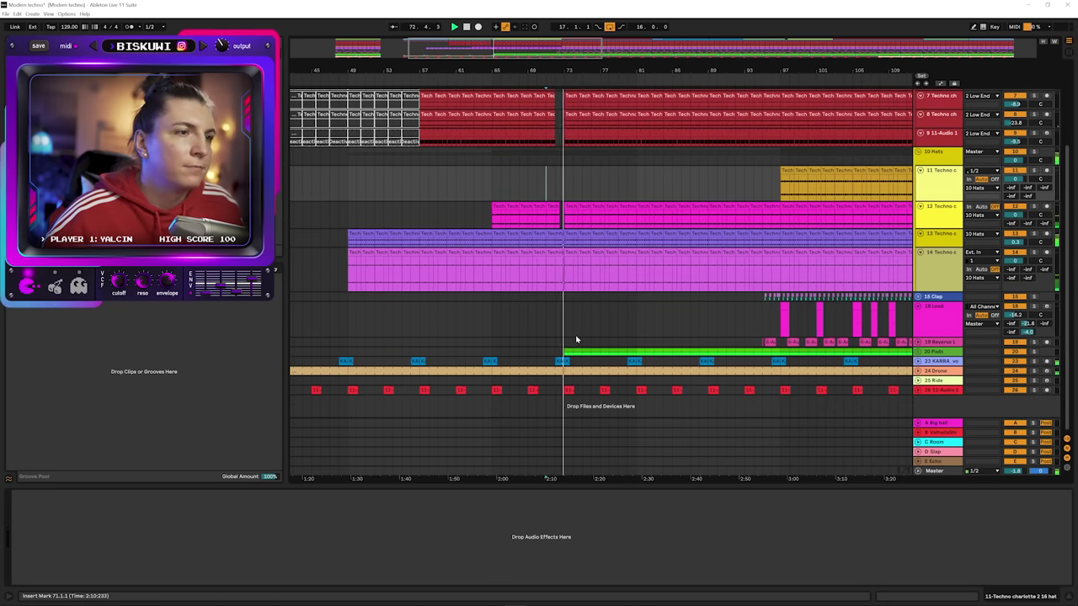
Fold the Hats group, unfold the Clap group and stop playback.
left_click(917, 152)
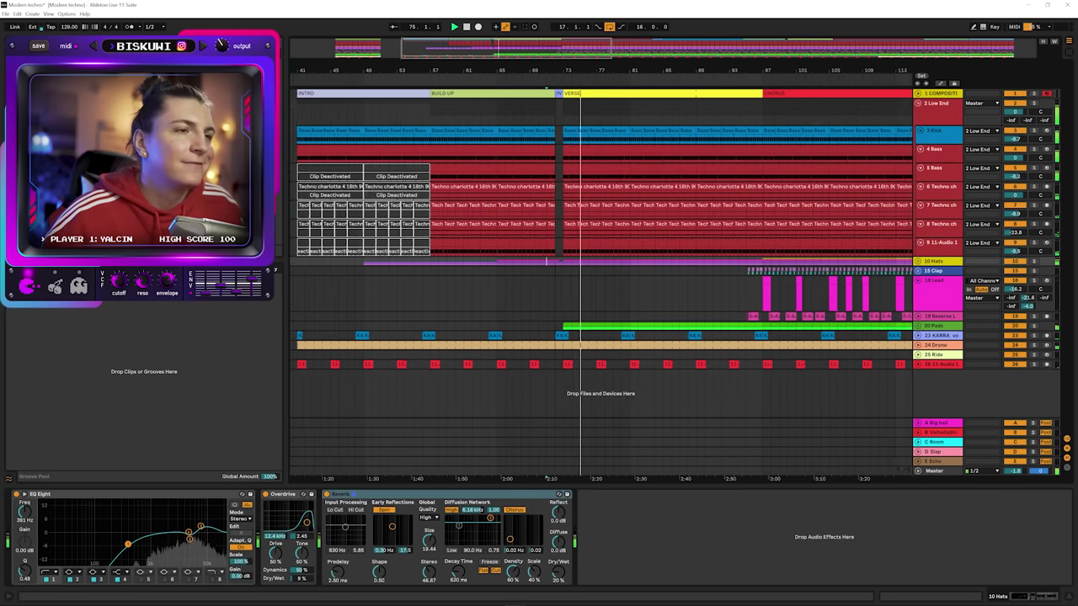
key("minus")
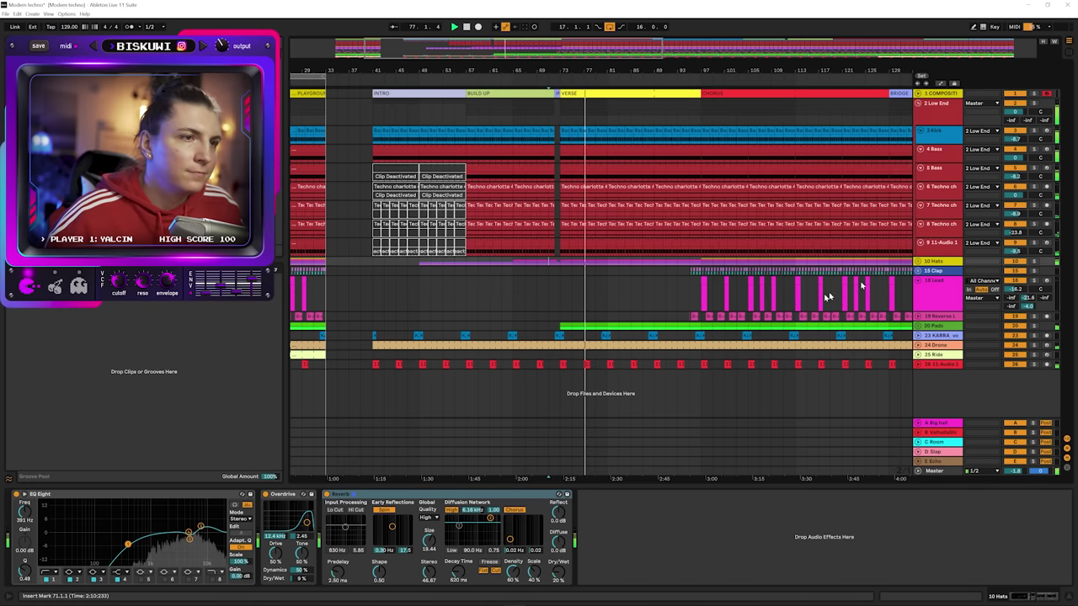
left_click(918, 271)
key("space")
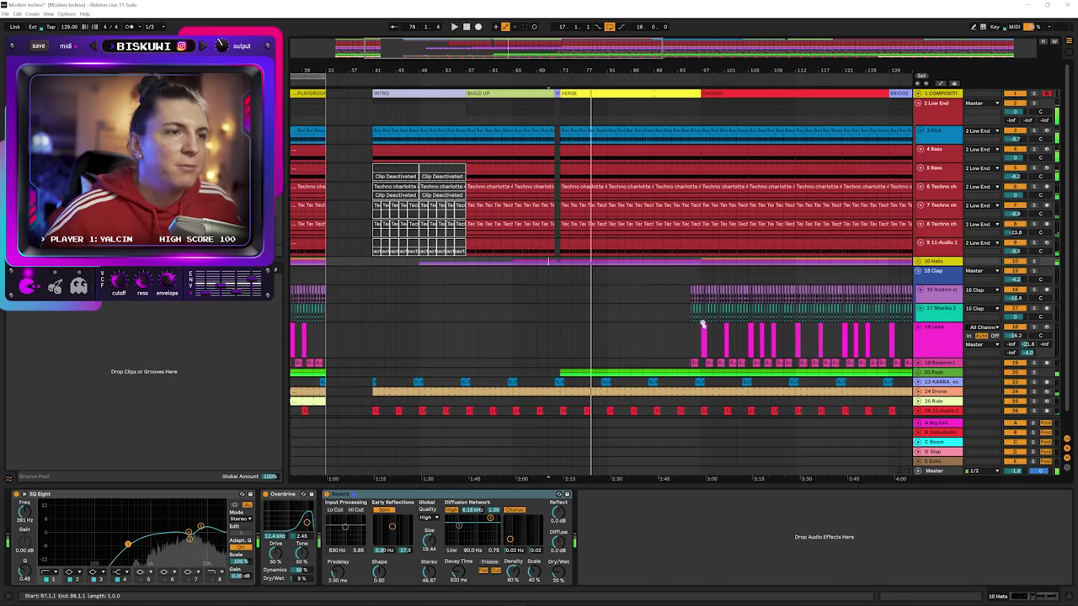
Copy the track 16 clap clips of bars 97 to 105 to bar 81 and duplicate them up to the chorus.
mouse_move(689, 292)
left_mouse_down()
mouse_move(695, 305)
mouse_move(704, 300)
left_mouse_up()
scroll(587, 116, "up", 2)
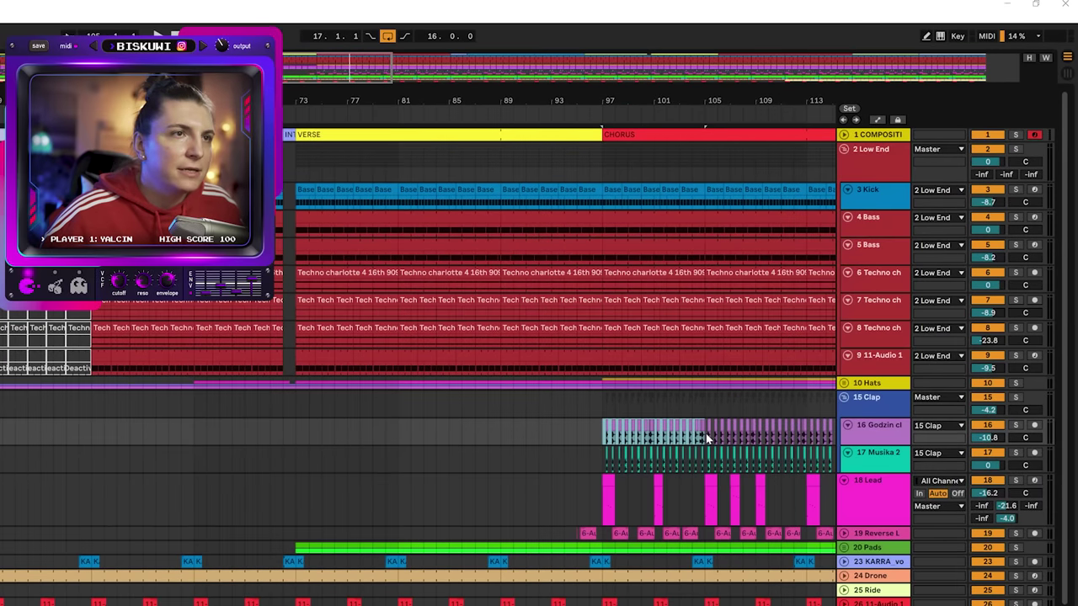
left_click(397, 428)
key("ctrl+z")
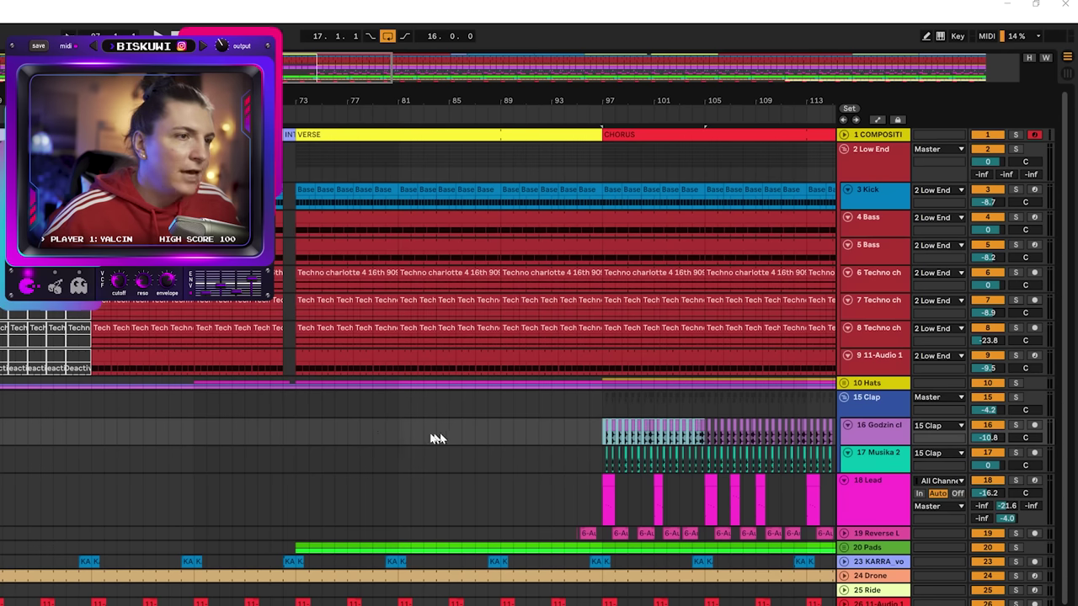
left_click(396, 428)
key("ctrl+v")
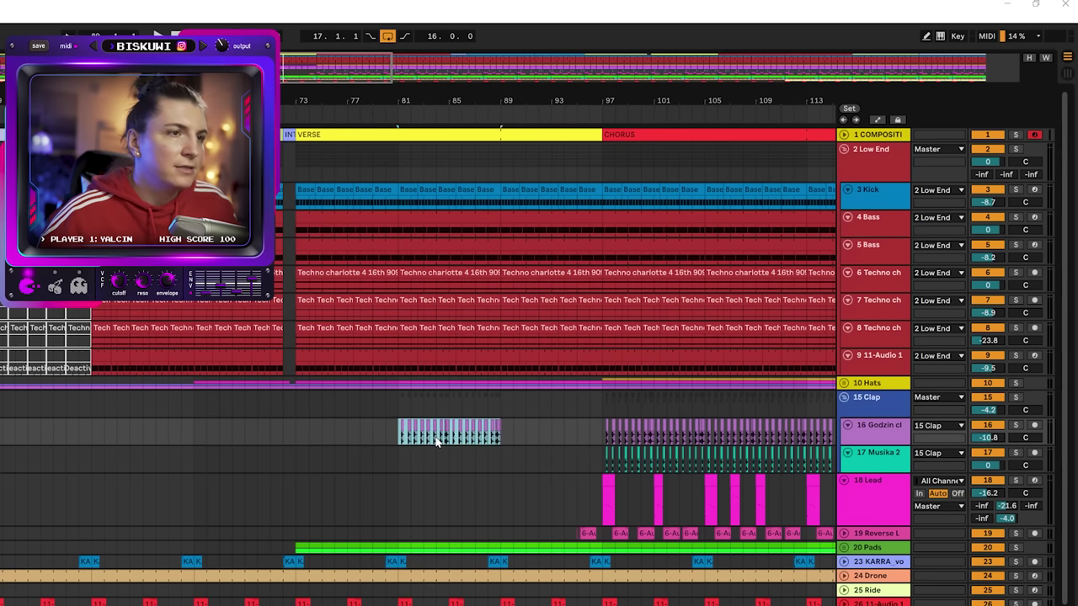
key("ctrl+d")
Play the verse from bar 78 to check how the clap comes in.
left_click(361, 431)
key("space")
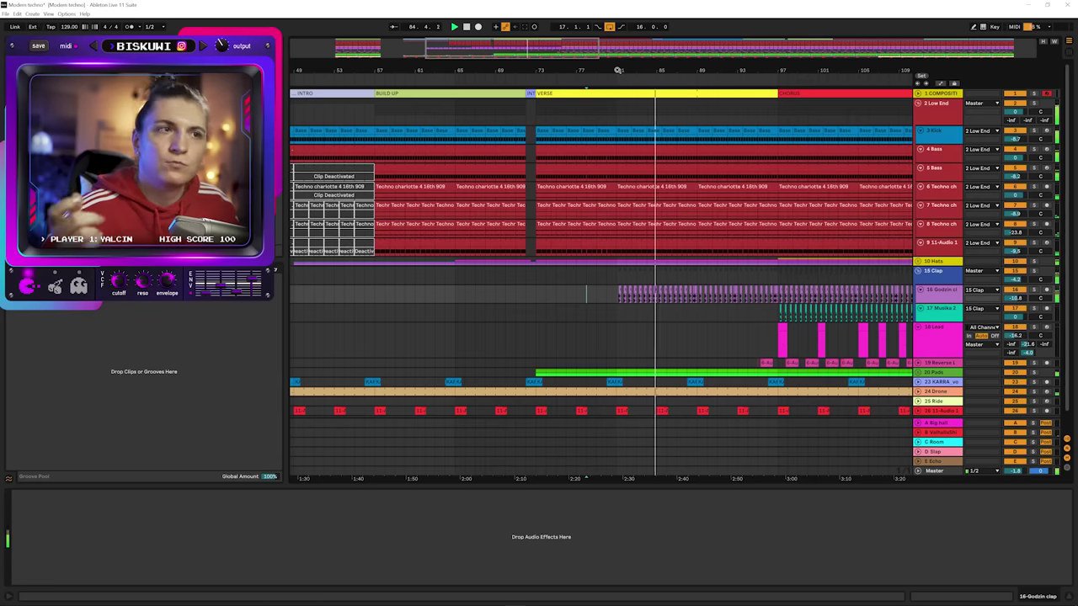
left_click_drag(665, 72, 614, 48)
scroll(631, 219, "down", 2)
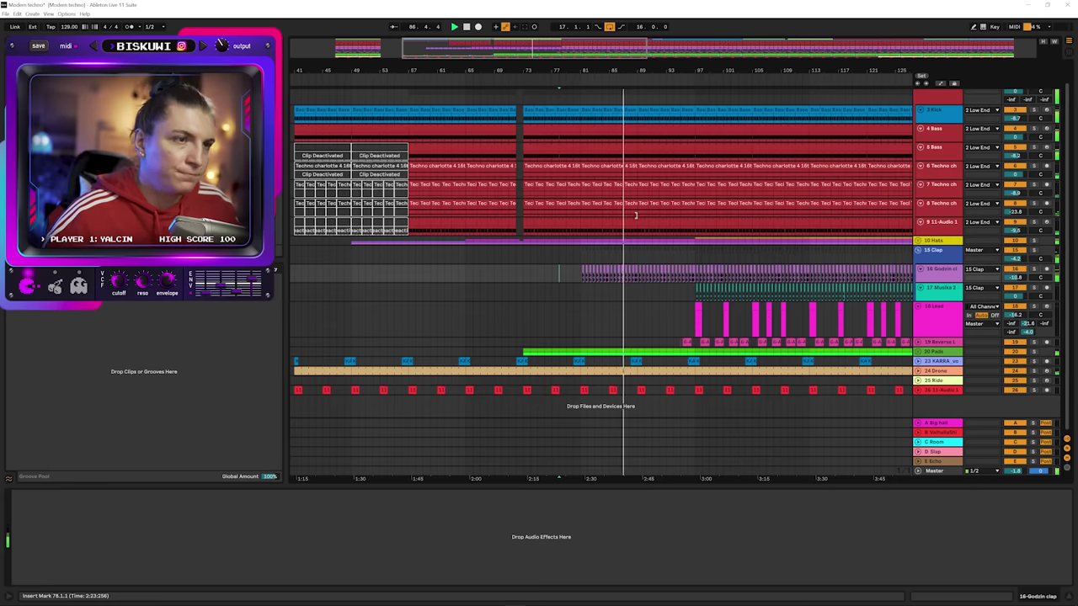
scroll(685, 217, "up", 2)
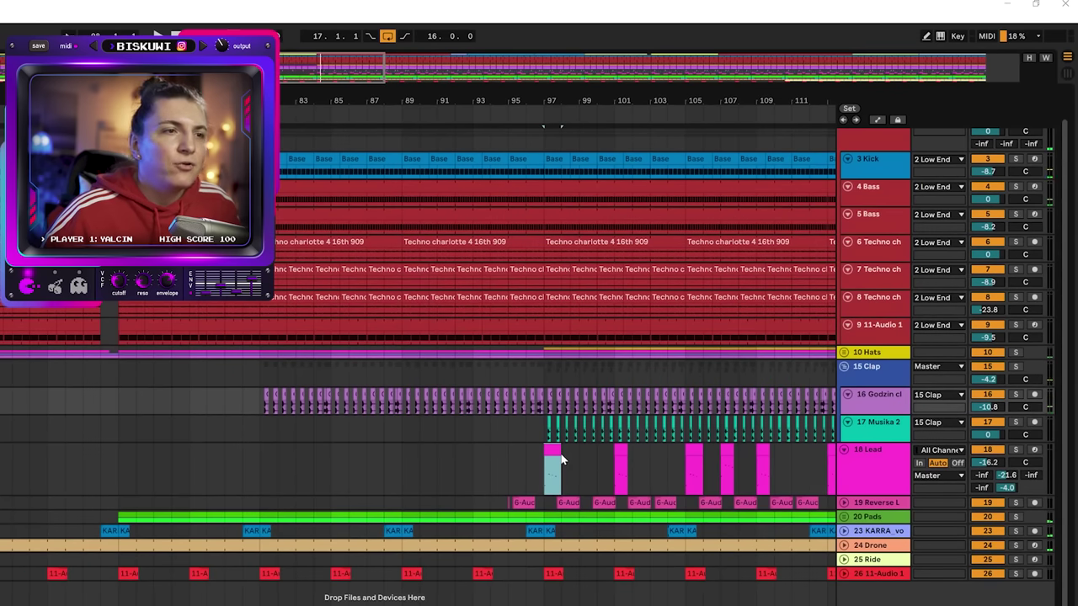
Copy the first chorus Lead clip from bar 97 to bar 89 and play from bar 88.
left_click(557, 453)
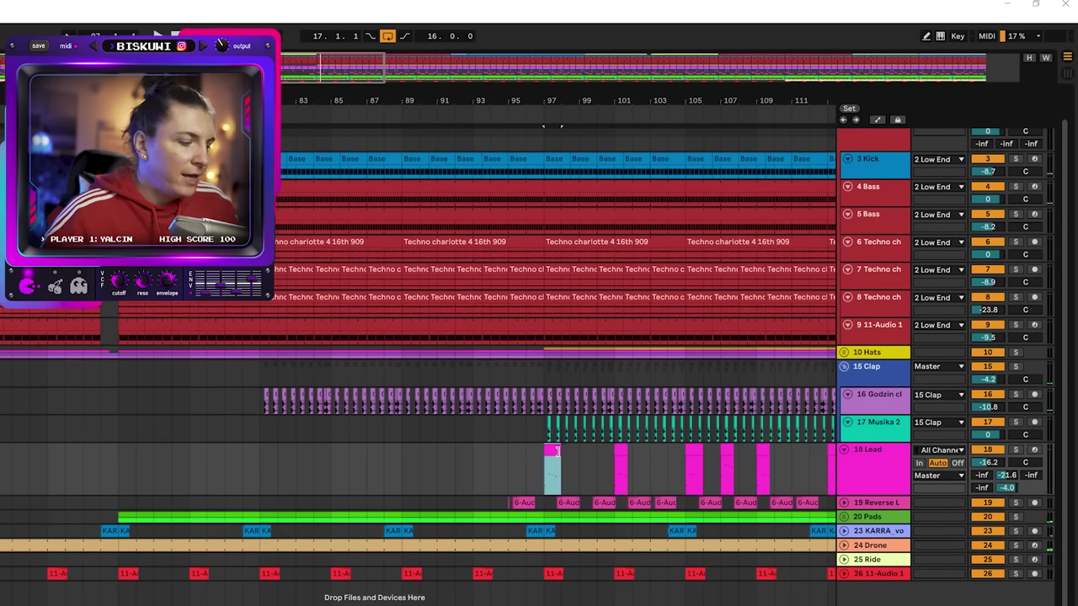
left_click_drag(551, 451, 414, 450)
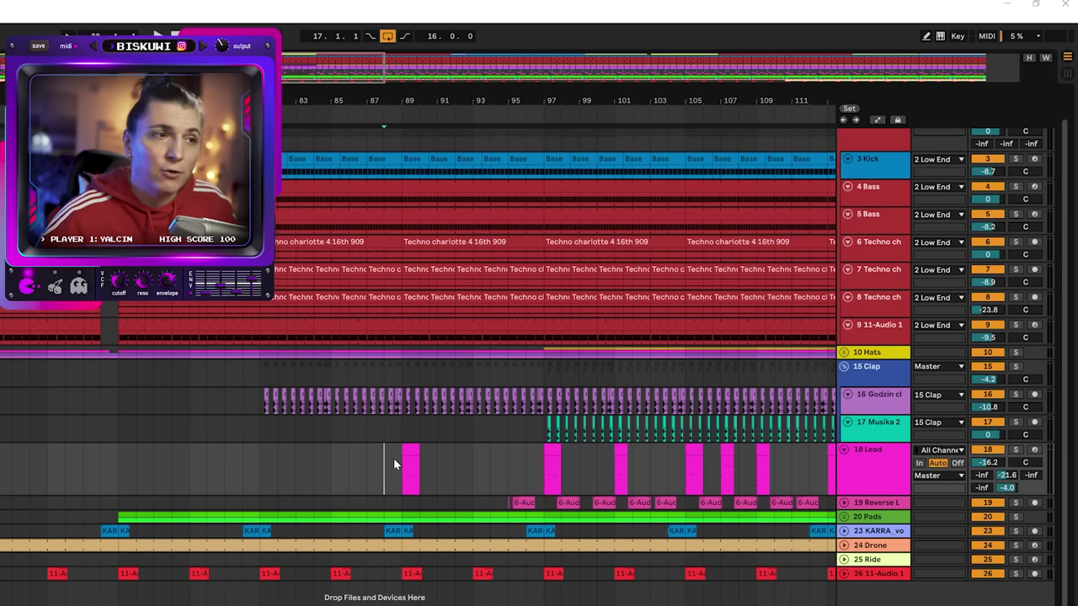
key("space")
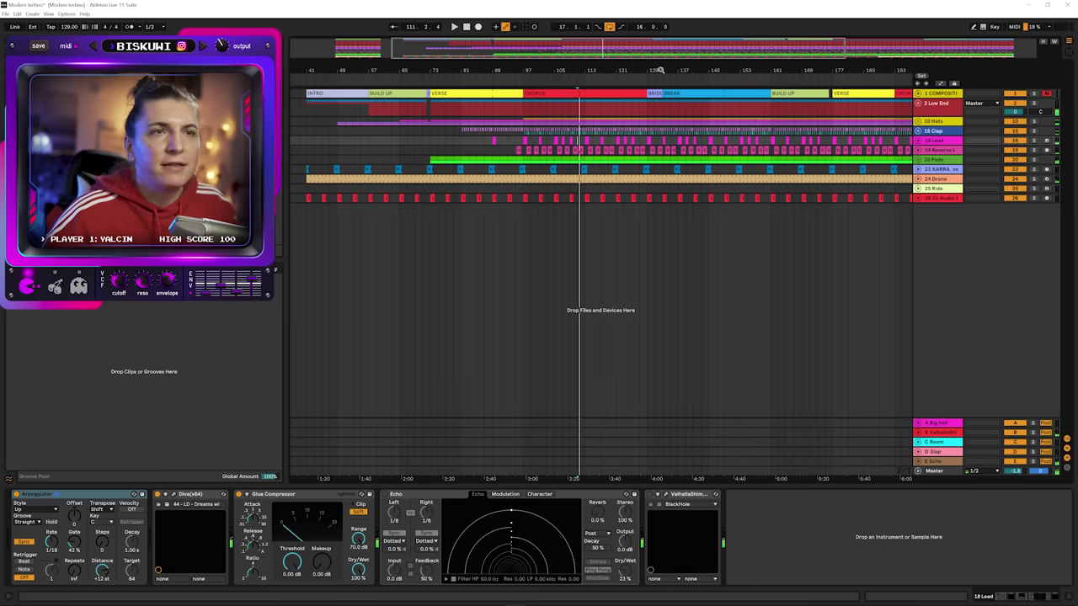
Unfold Low End, deleting its kick clips across the break (bars 133 to 161) and all its other clips from bar 129 to bar 161.
left_click_drag(660, 70, 518, 92)
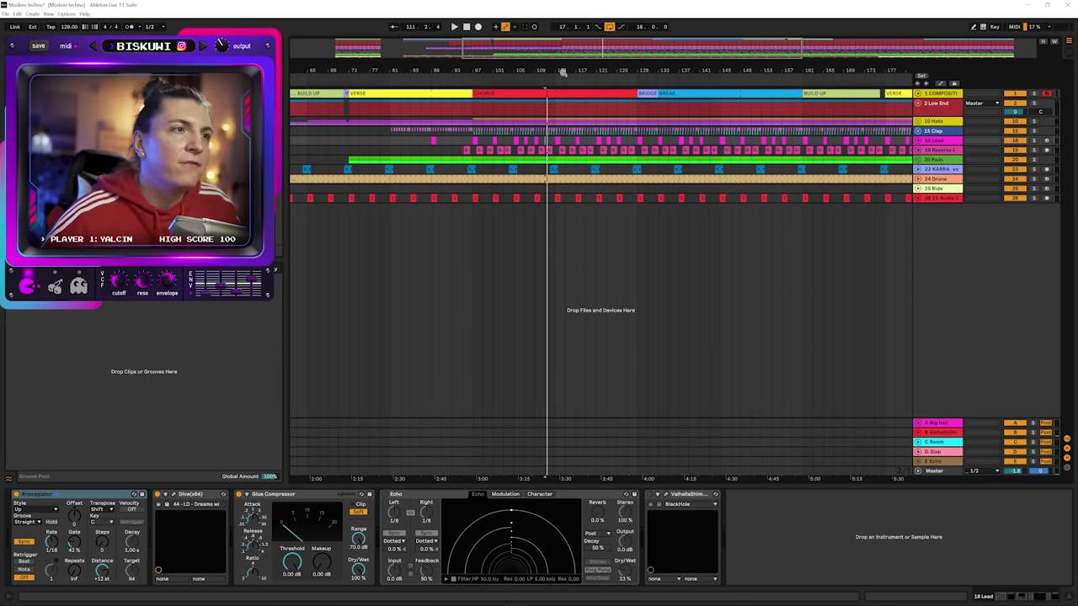
left_click_drag(562, 73, 551, 69)
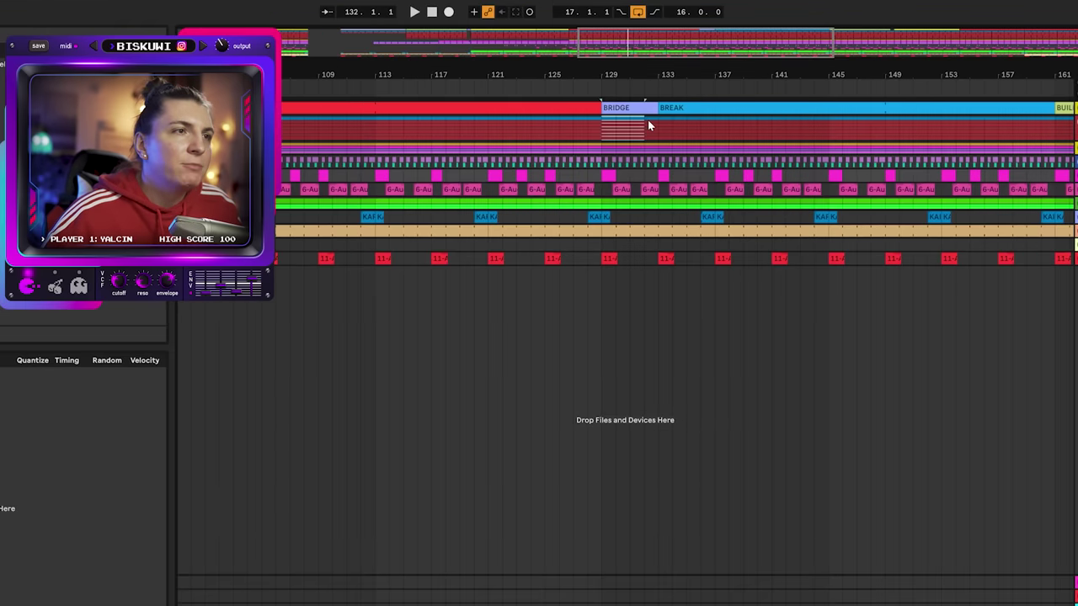
left_click_drag(662, 125, 618, 128)
key("u")
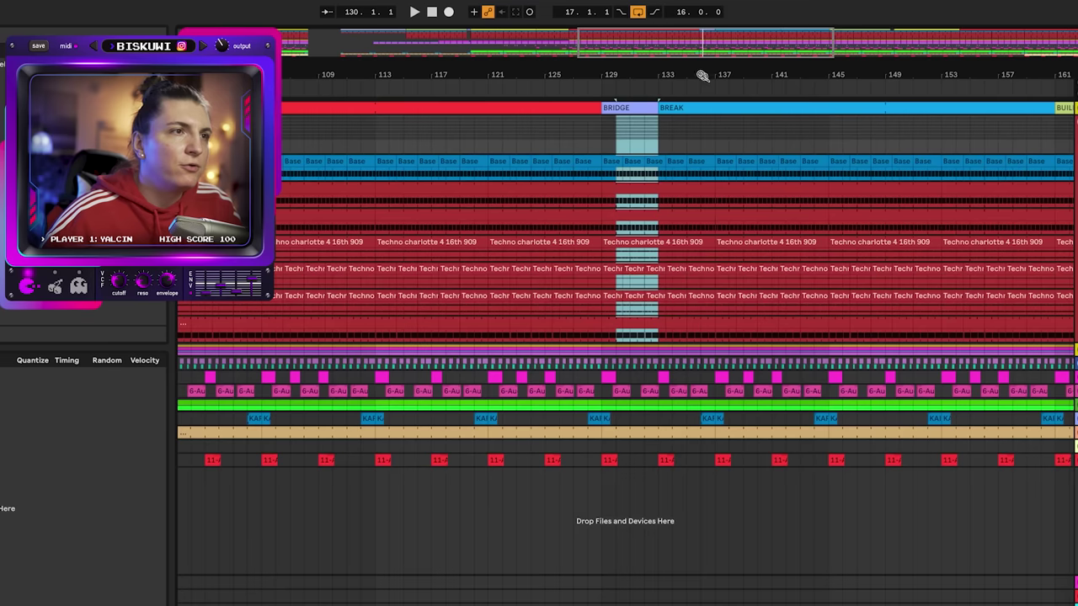
left_click_drag(702, 76, 604, 78)
left_click_drag(967, 335, 891, 230)
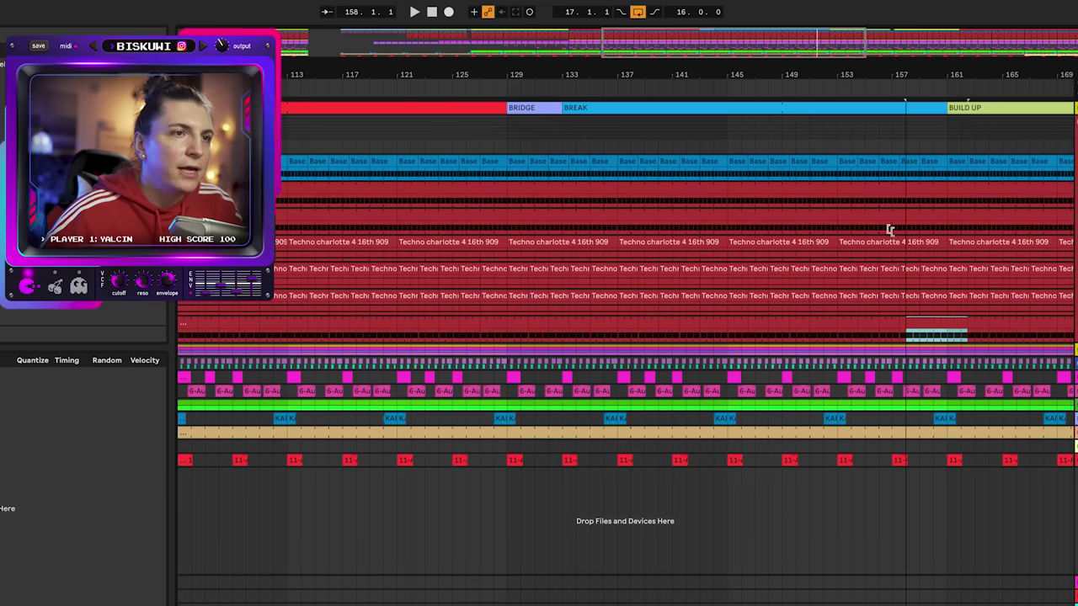
left_click_drag(915, 182, 508, 187)
key("Delete")
key("Delete")
Play the transition from the chorus into the bridge from bar 128, then stop.
left_click(487, 145)
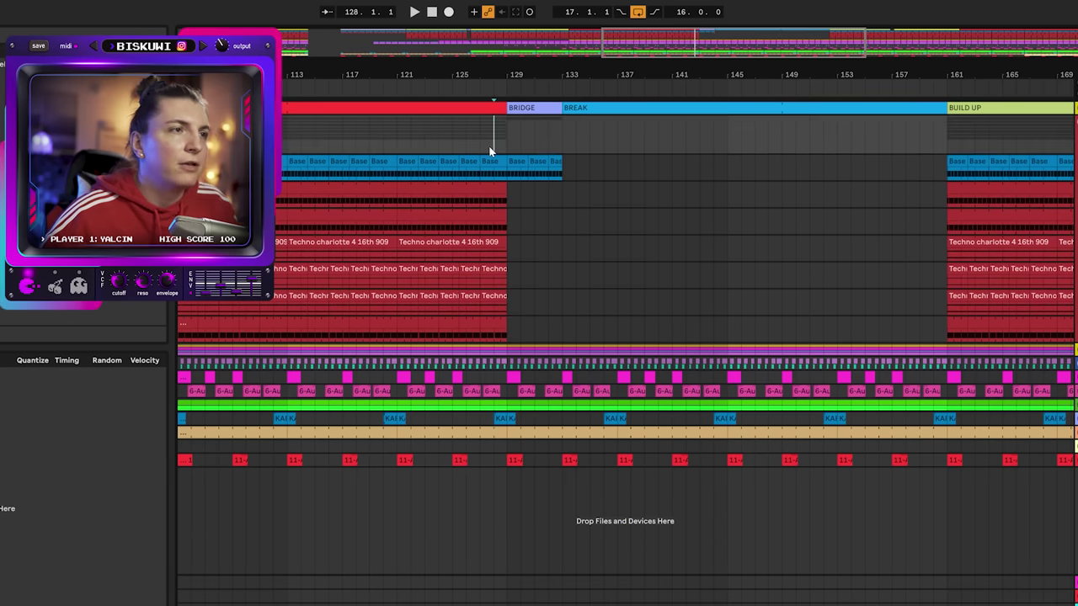
key("space")
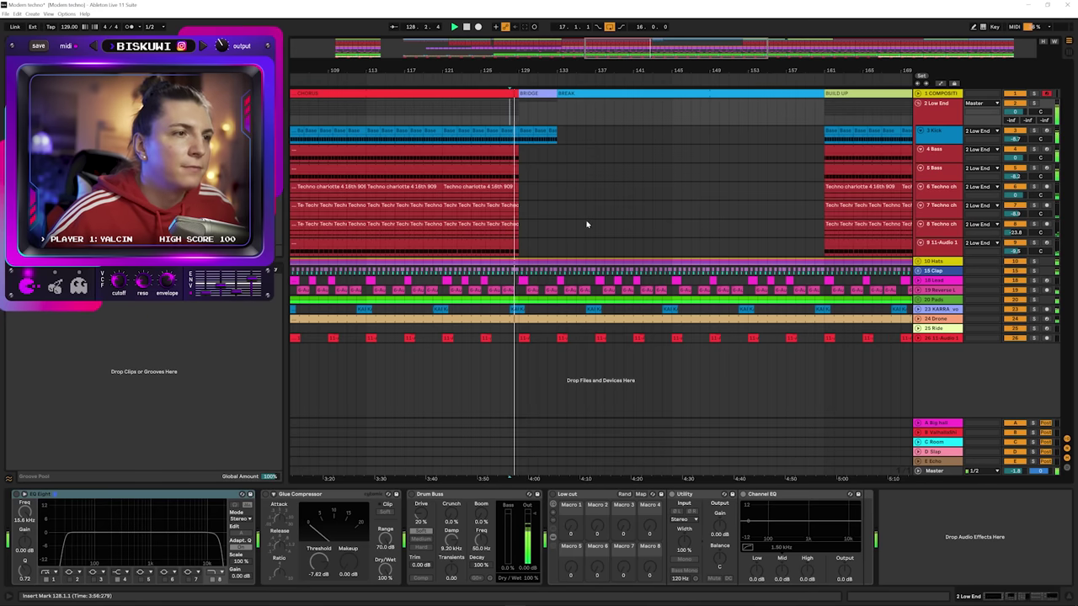
left_click(829, 245)
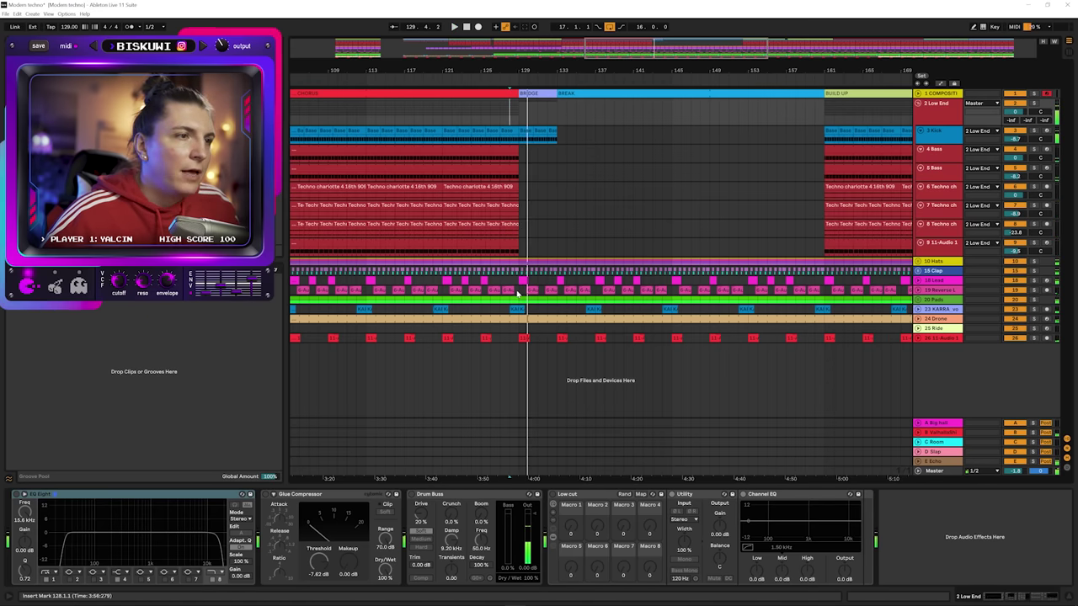
key("space")
Delete the Lead and Reverse L clips from bar 129 to bar 161 and play from bar 128.
left_click_drag(518, 289, 745, 285)
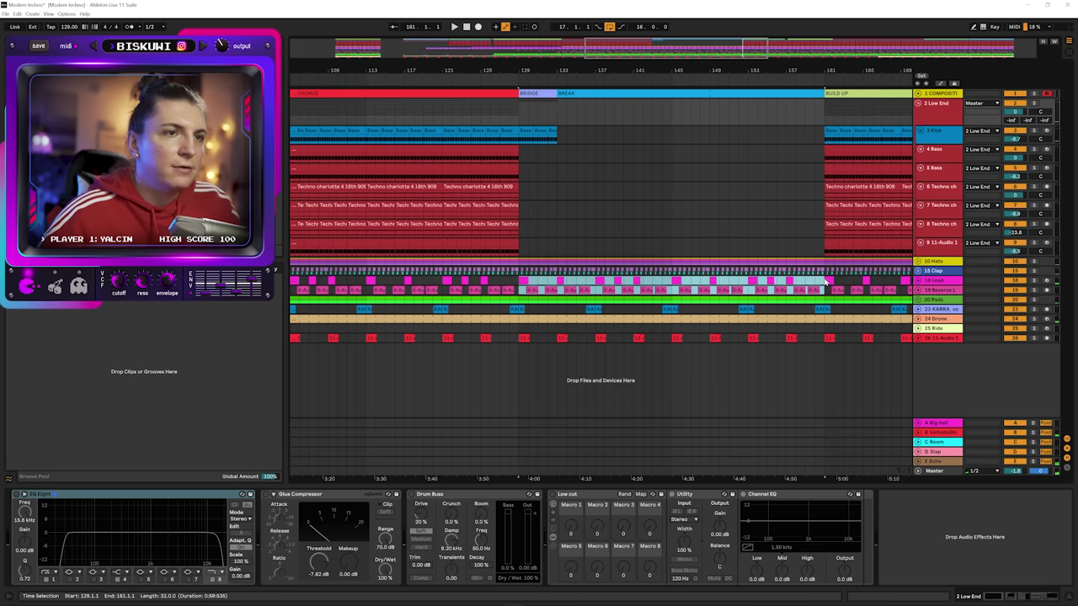
key("Delete")
left_click(508, 119)
key("space")
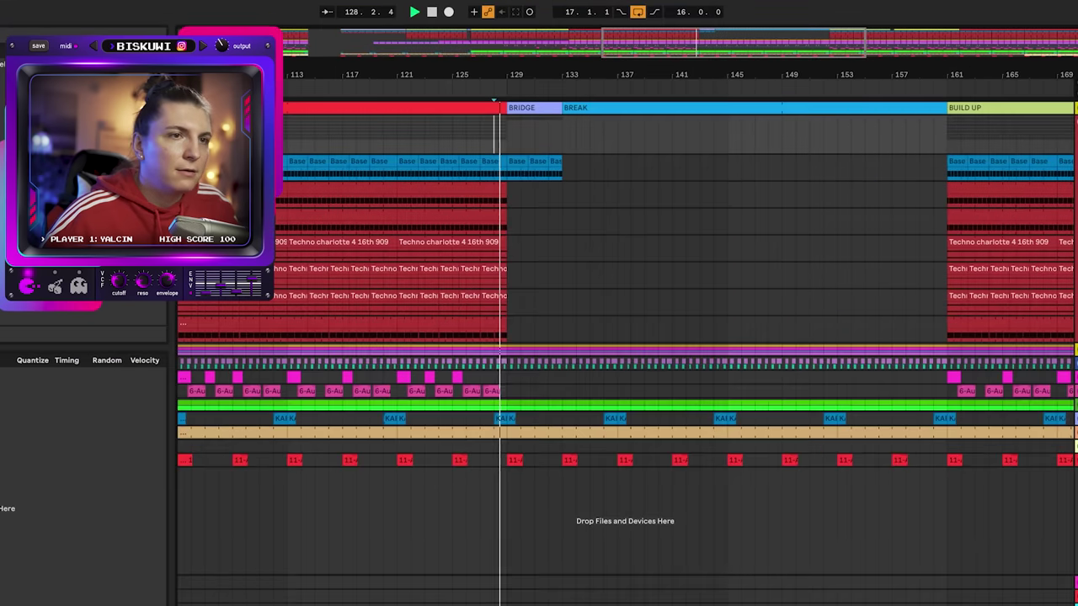
Unfold the Hats group and delete the clips on all its tracks from bar 129 to bar 145.
left_click(1077, 349)
scroll(808, 464, "down", 2)
left_click(507, 437)
left_click_drag(512, 310, 730, 430)
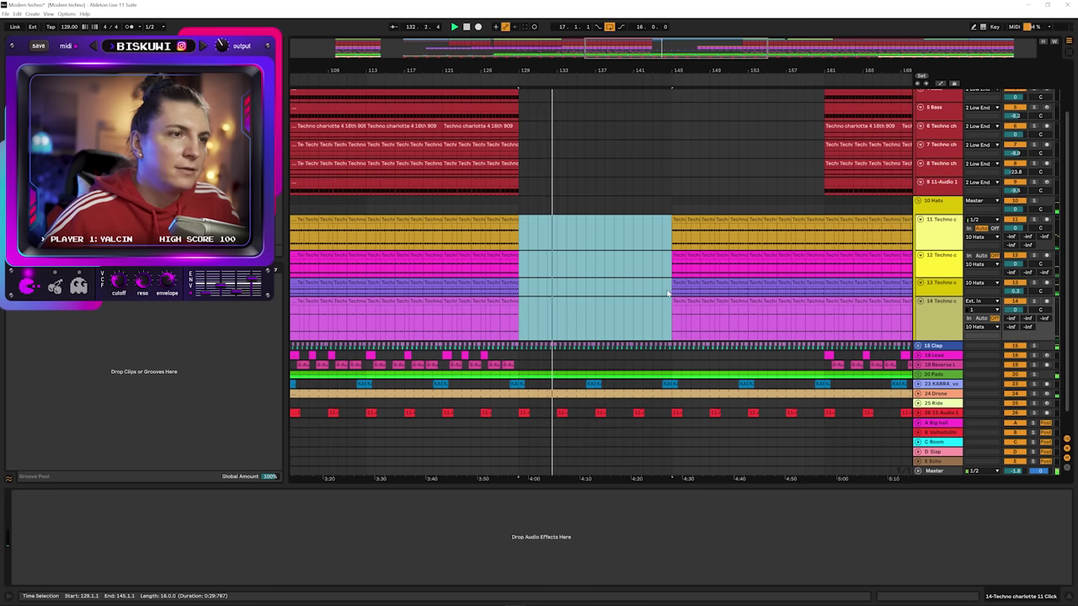
key("Delete")
Delete the clips on Hats tracks 11, 13 and 14 from bar 145 to bar 161, keeping track 12.
left_click_drag(673, 310, 824, 305)
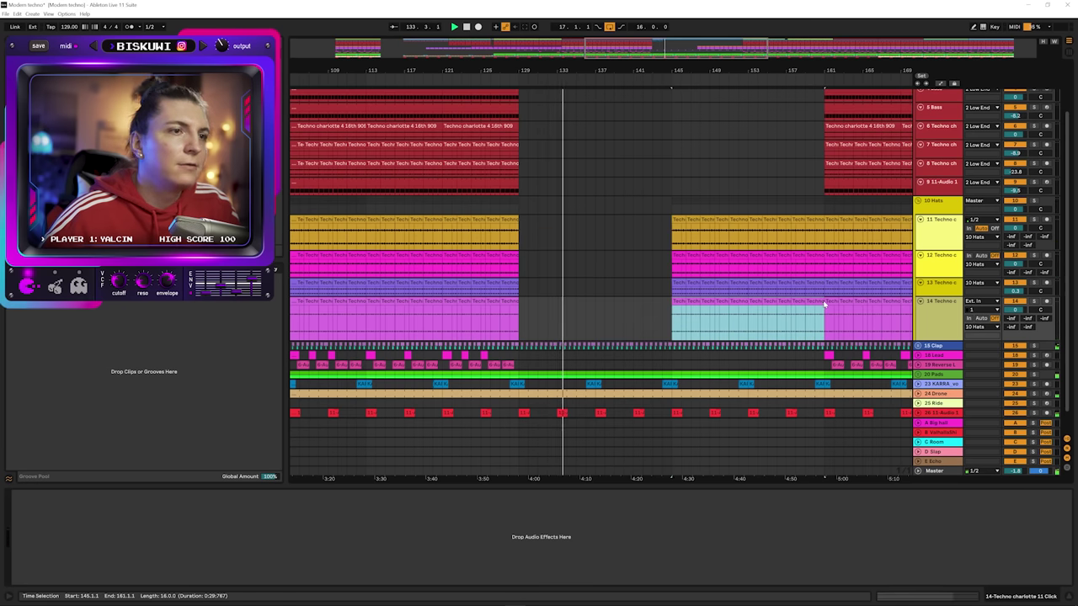
left_click_drag(673, 315, 824, 288)
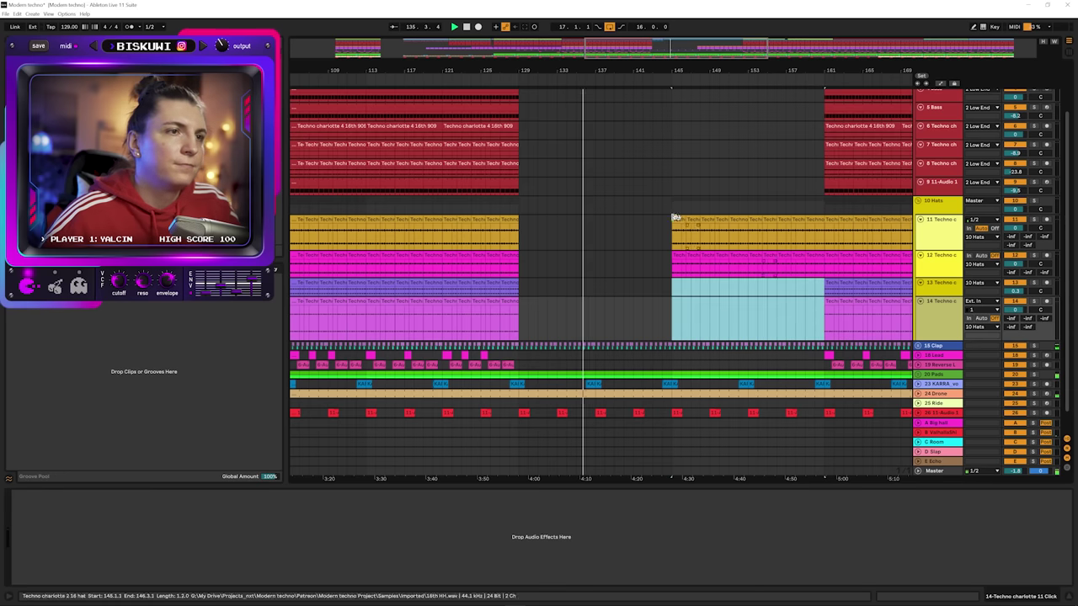
key("Delete")
left_click_drag(674, 223, 825, 225)
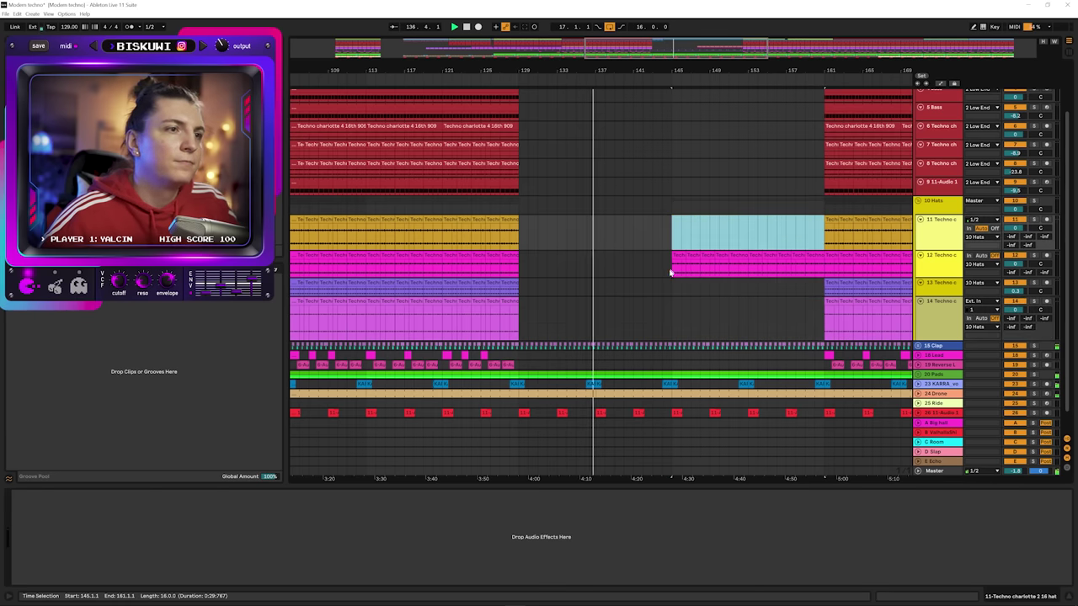
scroll(671, 276, "down", 1)
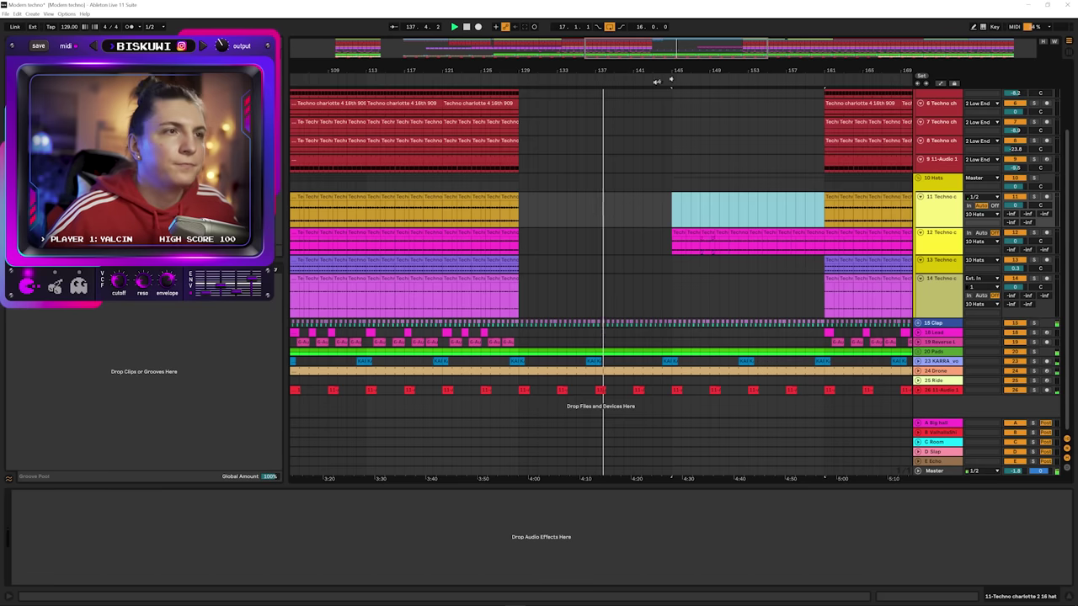
Stop playback, delete the Clap group's clips from bar 129 to bar 145 and play from bar 129.
left_click_drag(613, 71, 614, 67)
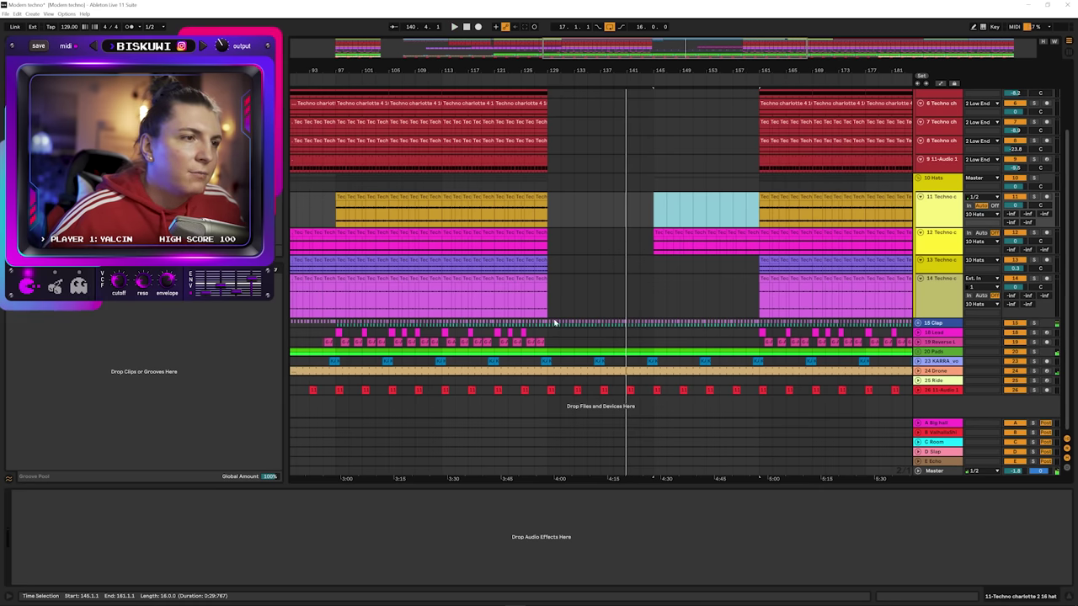
left_click_drag(549, 322, 657, 328)
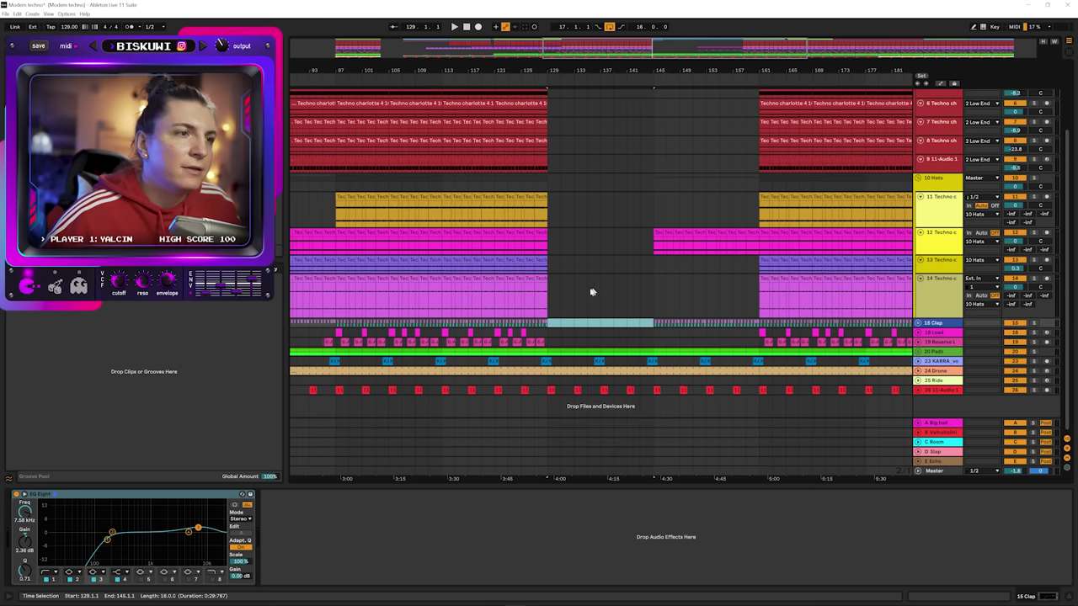
left_click(551, 311)
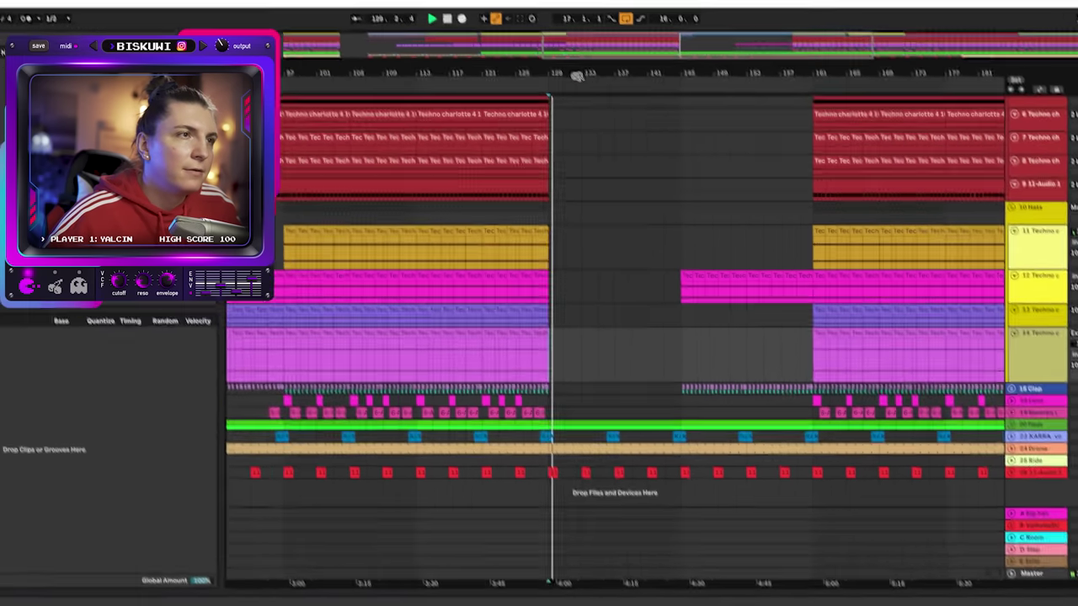
Review the arrangement around the bridge and break during playback and fold the Low End group.
scroll(661, 235, "up", 7)
scroll(659, 244, "down", 1)
scroll(708, 329, "down", 2)
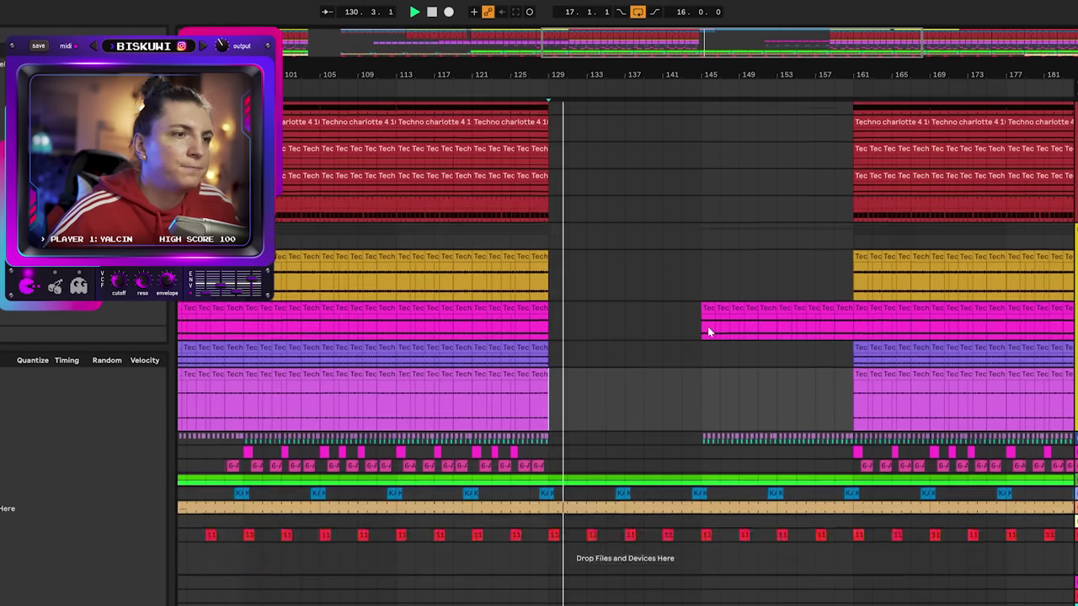
key("minus")
scroll(707, 335, "up", 4)
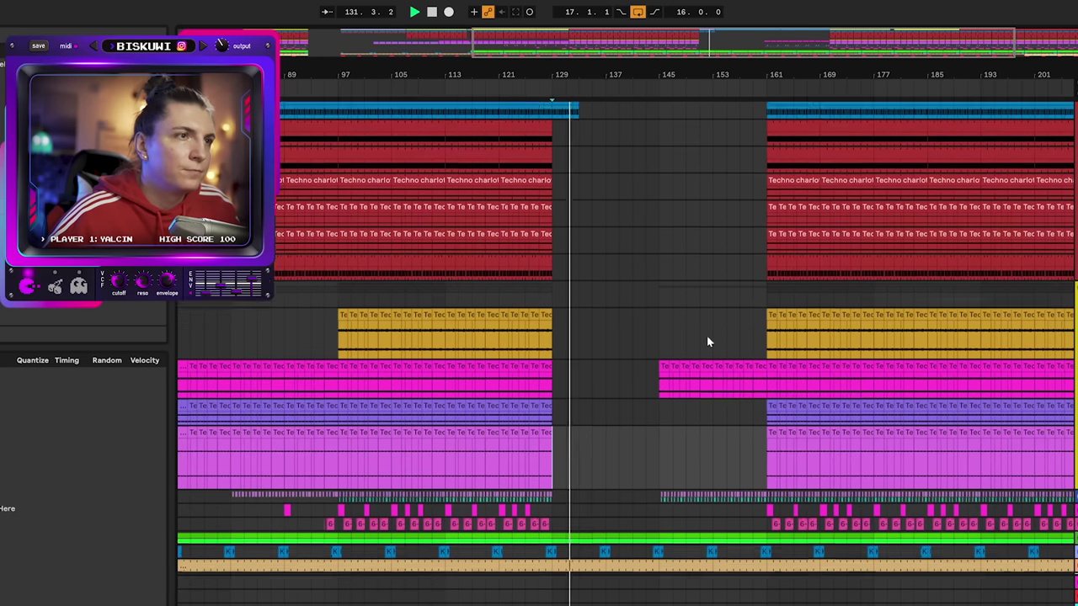
scroll(861, 328, "down", 3)
scroll(861, 329, "up", 2)
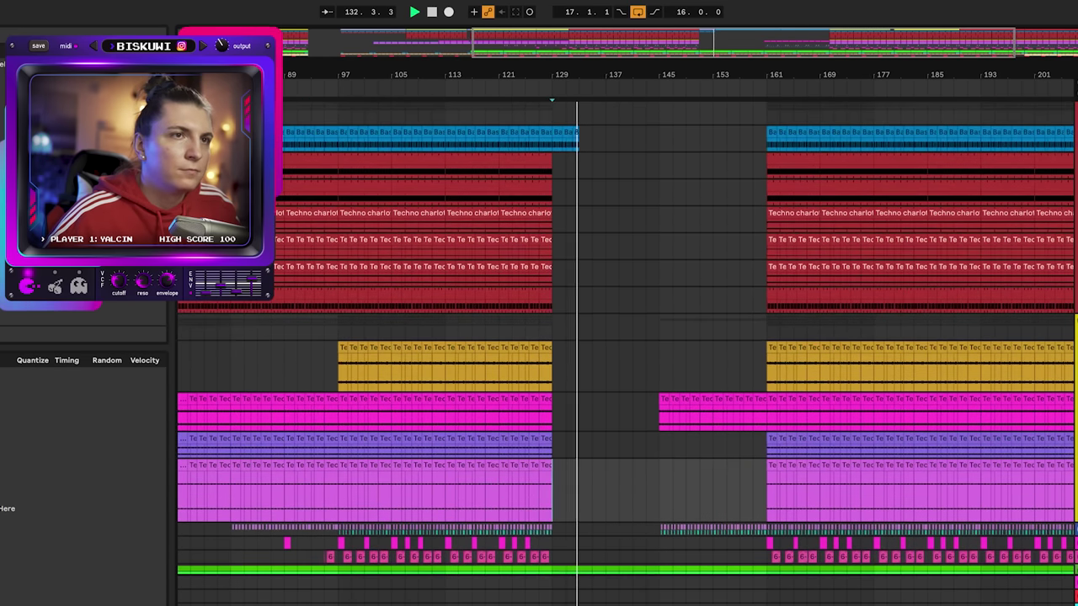
scroll(627, 353, "up", 1)
scroll(933, 377, "down", 5)
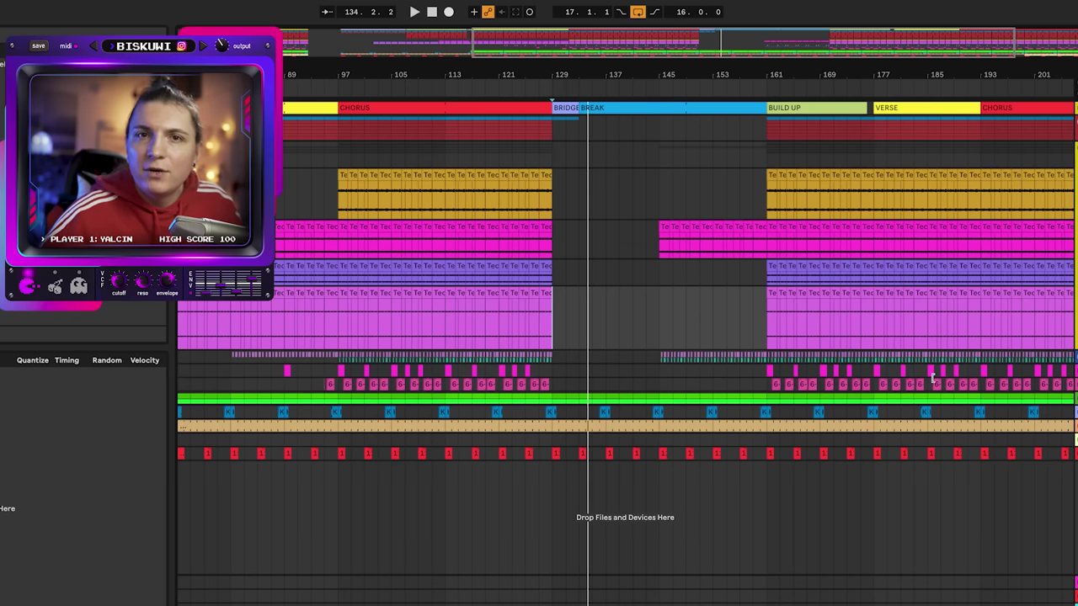
Copy the Lead and Reverse Lead clips from bars 161 to 177 and paste them at bar 145 during playback.
left_click(595, 384)
key("space")
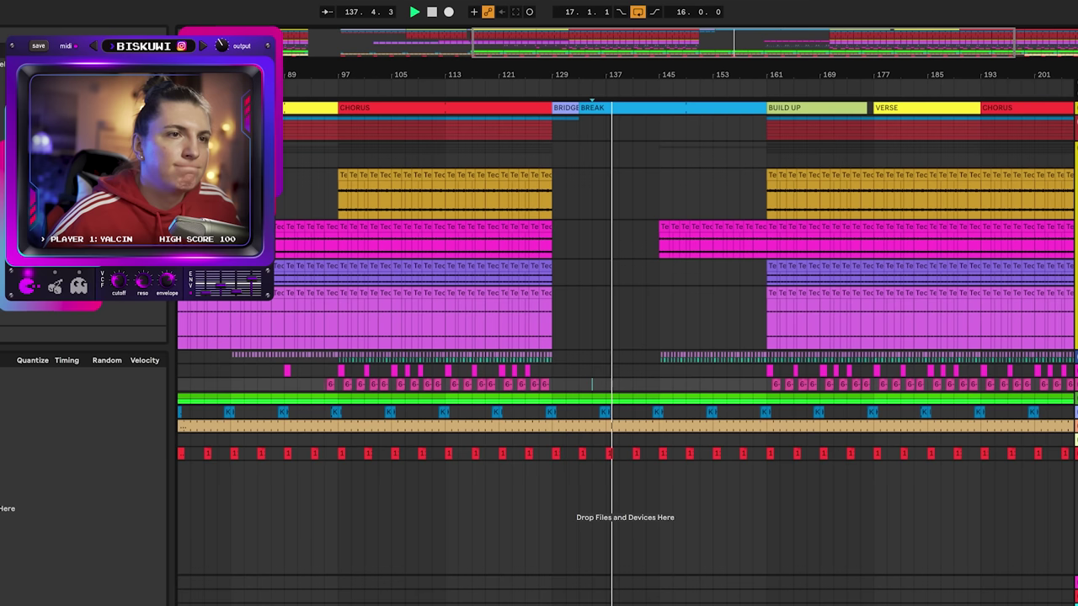
left_click_drag(767, 389, 872, 378)
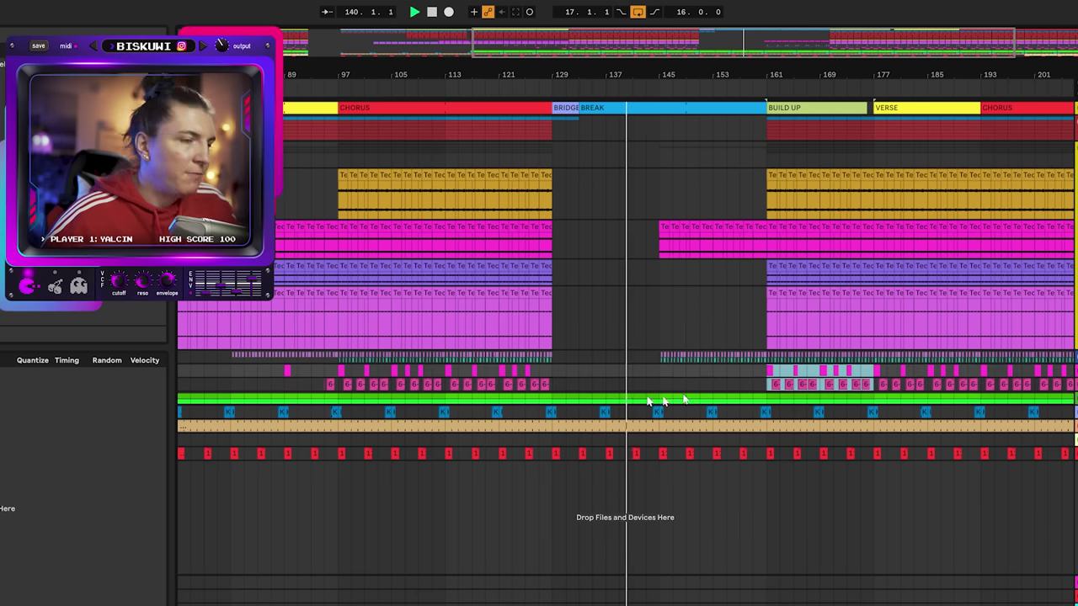
left_click(659, 368)
key("ctrl+v")
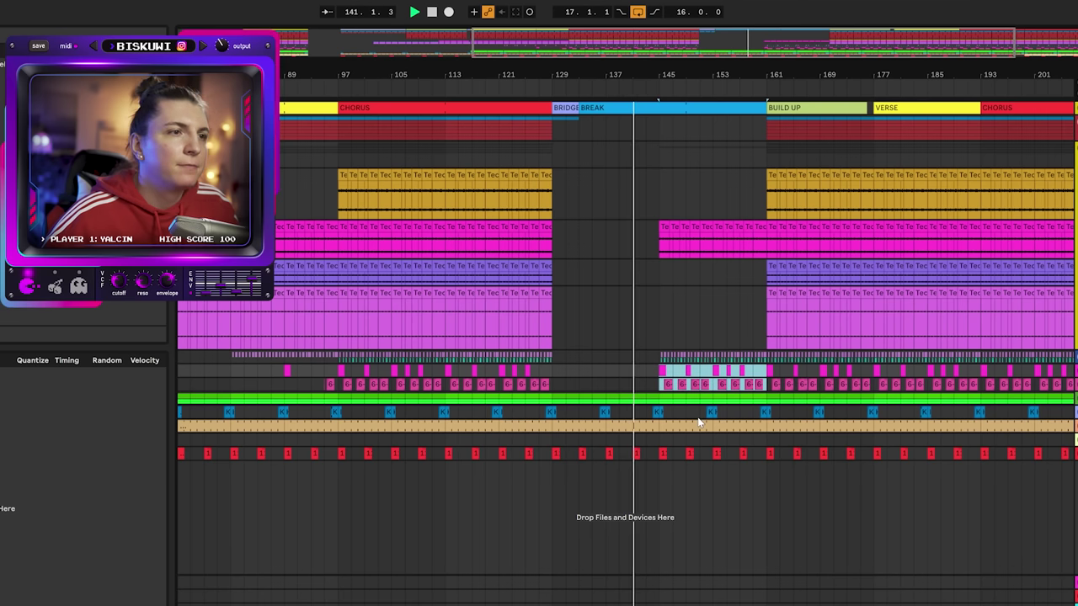
Fill Hats track 11 with duplicated clips from bar 153 to halfway through bar 160 and end track 12 at that point.
mouse_move(638, 69)
left_mouse_down()
mouse_move(640, 105)
mouse_move(640, 52)
left_mouse_up()
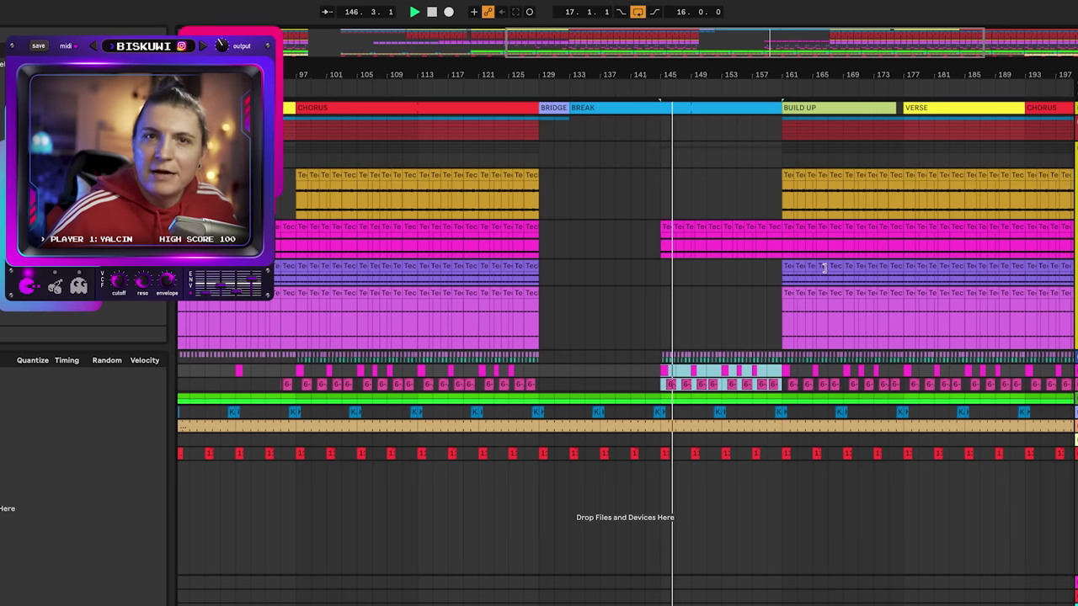
left_click_drag(698, 78, 655, 72)
left_click_drag(736, 72, 488, 187)
key("ctrl+d")
key("ctrl+d")
key("ctrl+d")
key("ctrl+d")
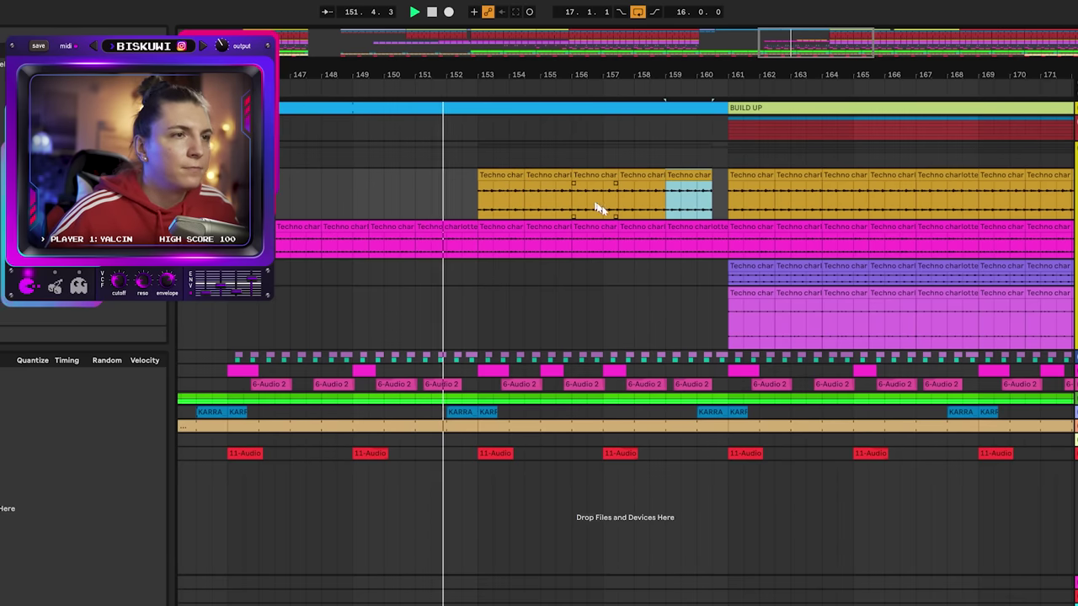
key("Down")
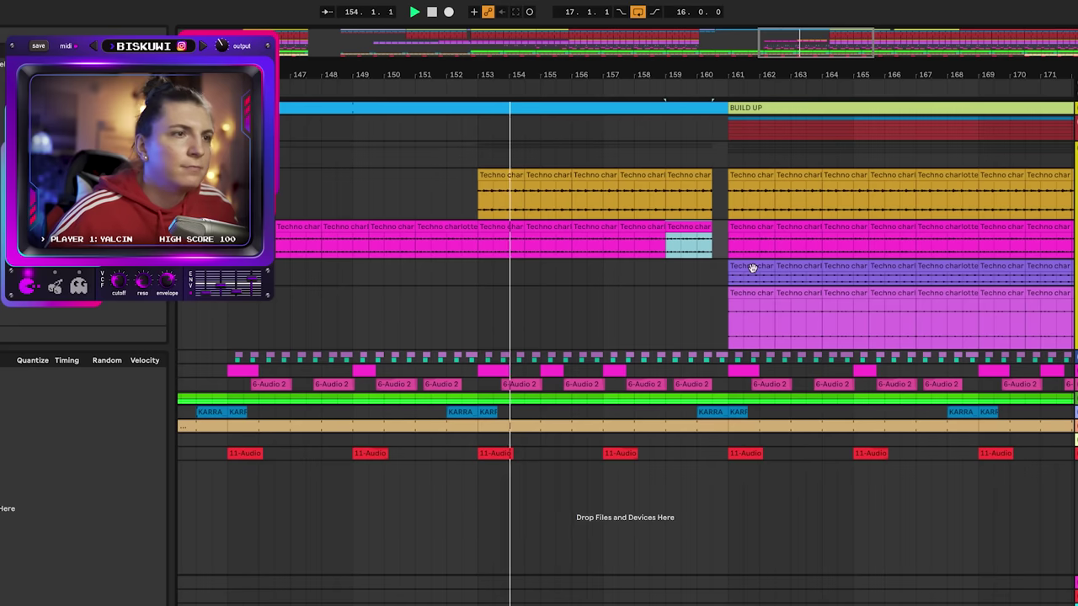
Clear Hats tracks 11 and 12 and the Clap group from bar 160 to bar 161 and play the transition.
left_click_drag(607, 83, 587, 65)
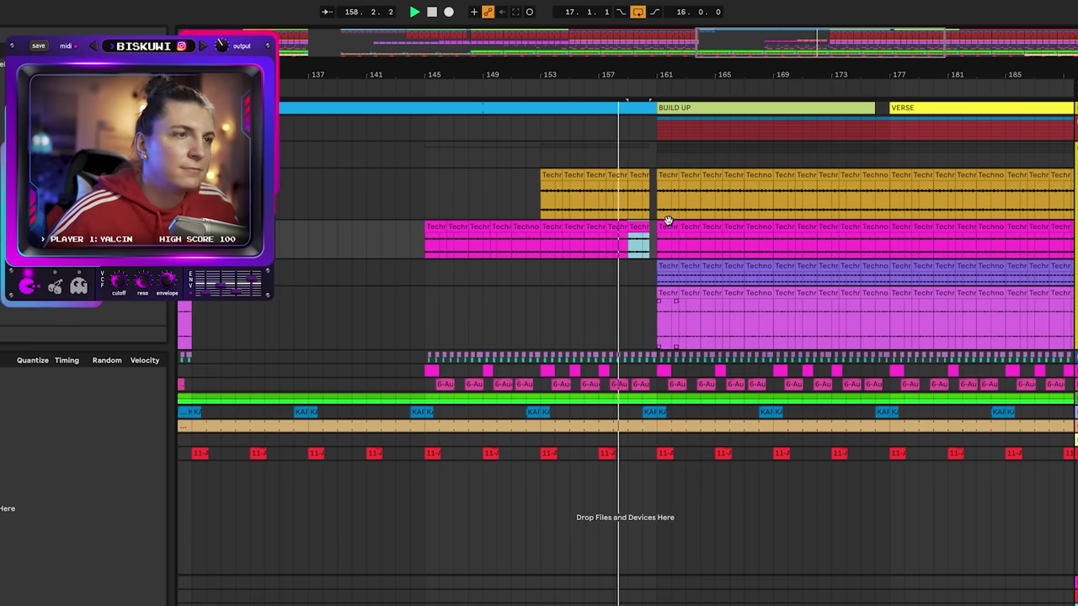
left_click_drag(642, 73, 644, 174)
left_click_drag(658, 227, 644, 228)
left_click(653, 360)
left_click_drag(594, 70, 593, 23)
left_click(593, 248)
key("space")
key("space")
key("space")
Delete the Lead and Reverse Lead clips from bar 161 to bar 191 and set playback at bar 159.
left_click_drag(623, 70, 623, 35)
left_click_drag(621, 286, 850, 275)
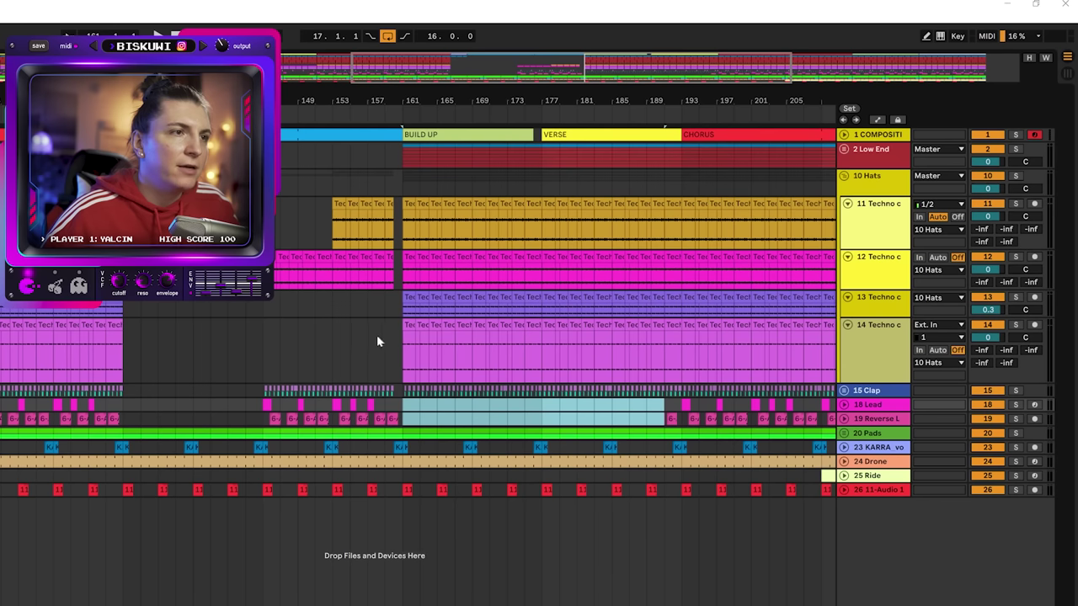
left_click(385, 347)
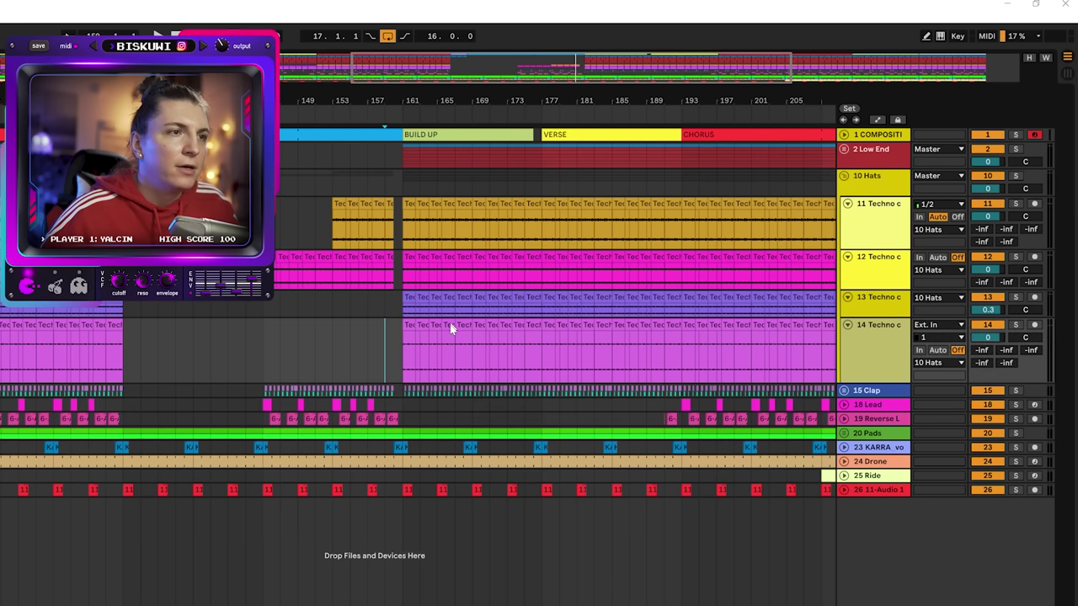
Delete the clips on Hats tracks 11 and 12 from bar 161 to bar 177.
left_click(419, 218)
left_click_drag(411, 223, 543, 262)
key("Delete")
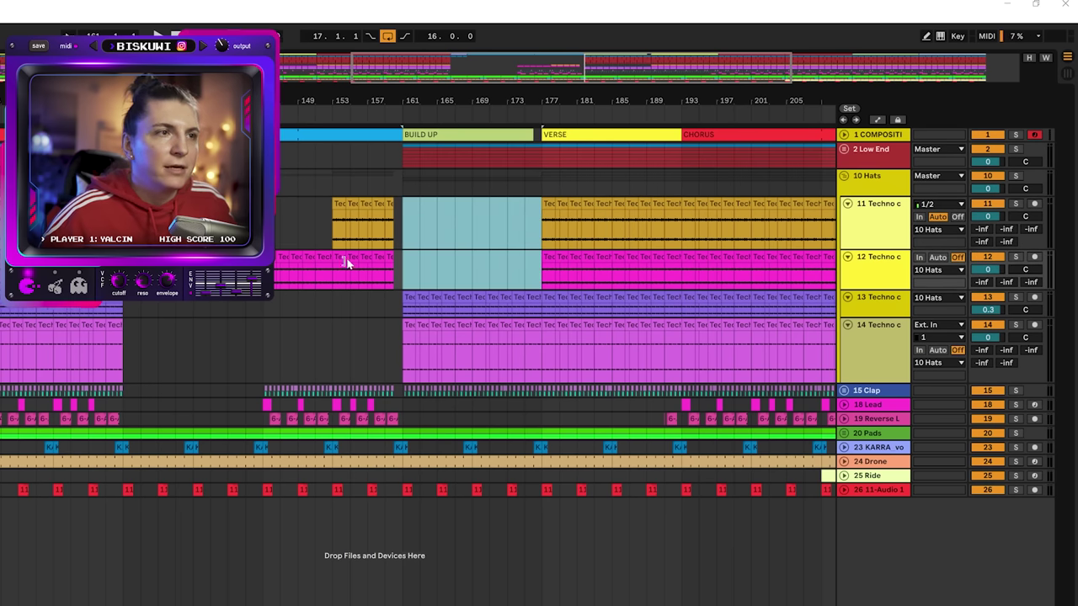
left_click(458, 415)
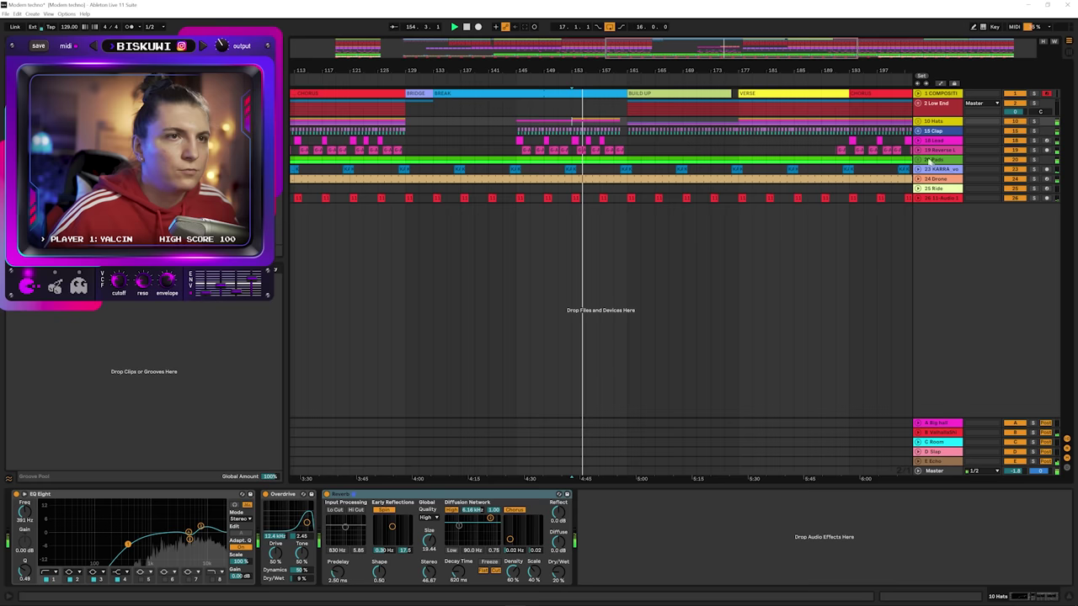
Unfold the Pads group, end both Serum tracks' break clips at 160.3.1 before the build-up, and fold the group again.
left_click(919, 160)
scroll(645, 235, "up", 3)
left_click_drag(645, 235, 638, 180)
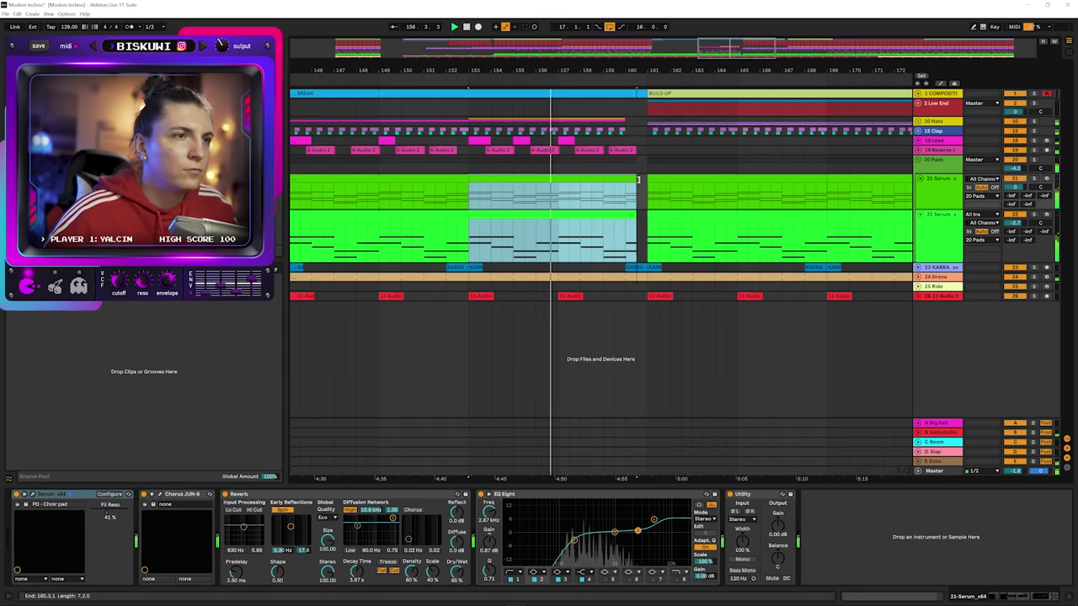
left_click_drag(626, 74, 624, 55)
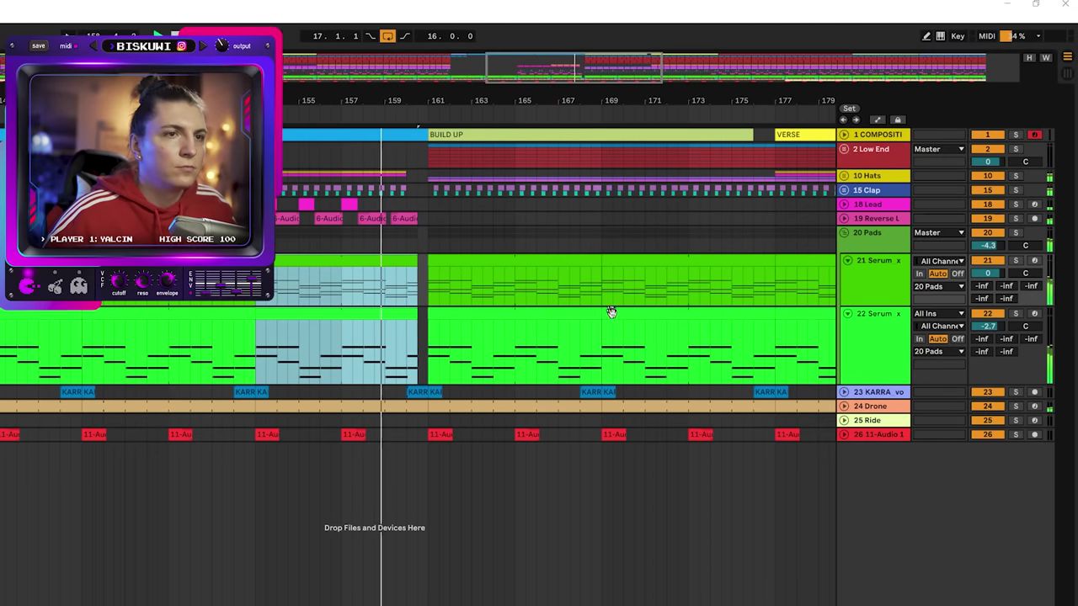
left_click_drag(405, 104, 403, 93)
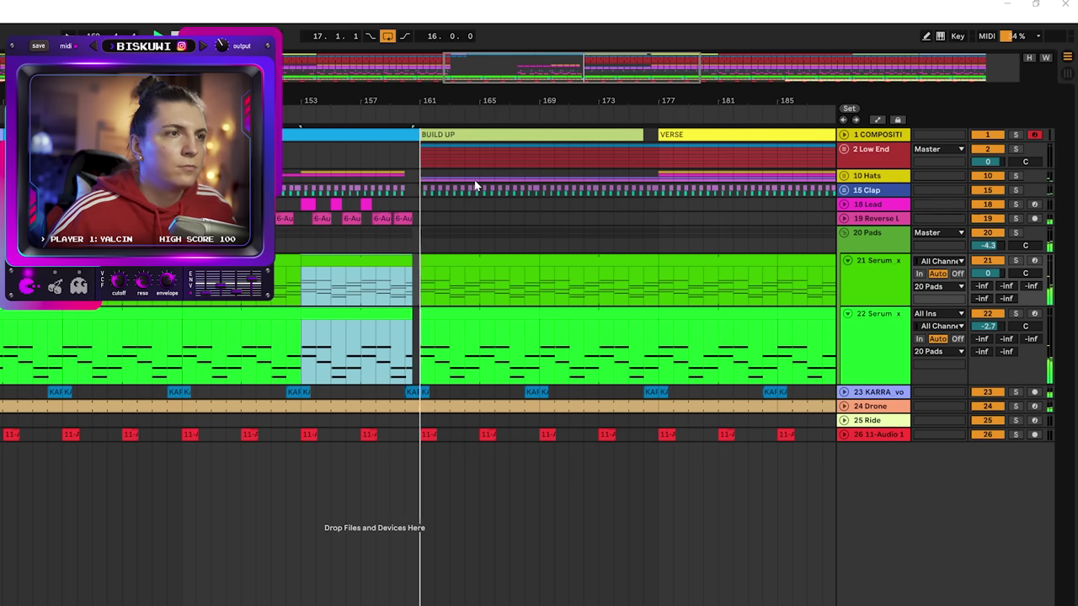
left_click_drag(424, 100, 423, 90)
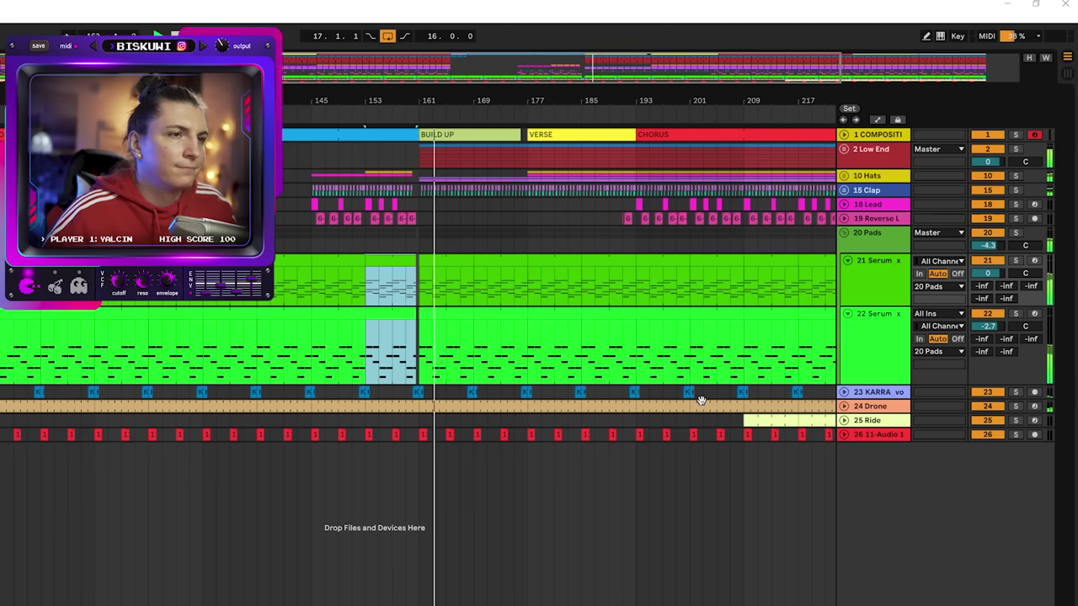
left_click(845, 232)
Delete the Low End clips from bar 176 to bar 177 and the Hats track 11 clips from bar 177 to bar 193.
left_click_drag(394, 108, 393, 197)
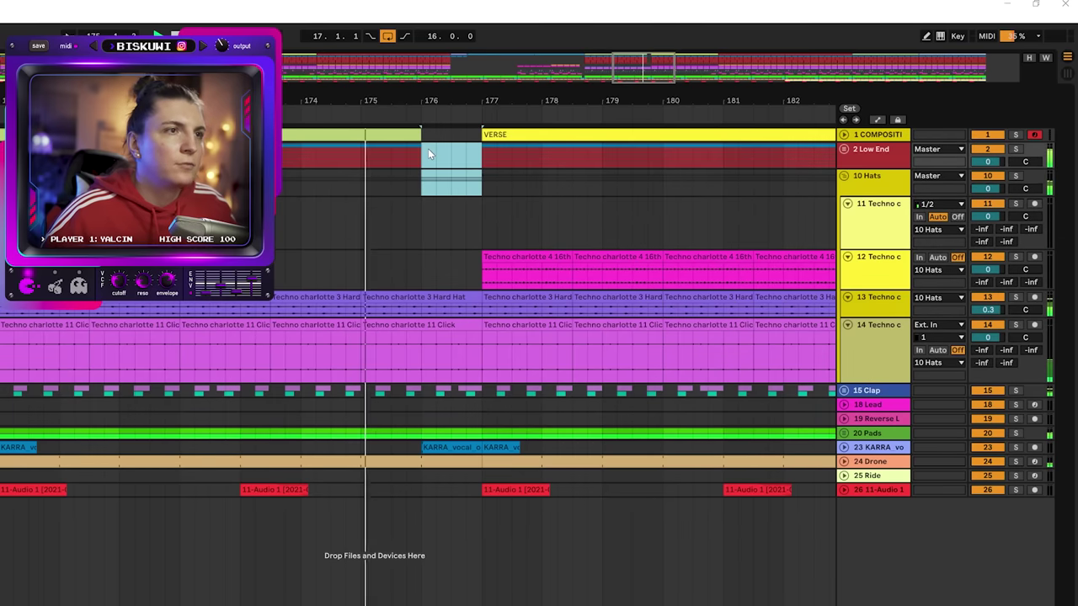
left_click_drag(421, 98, 394, 60)
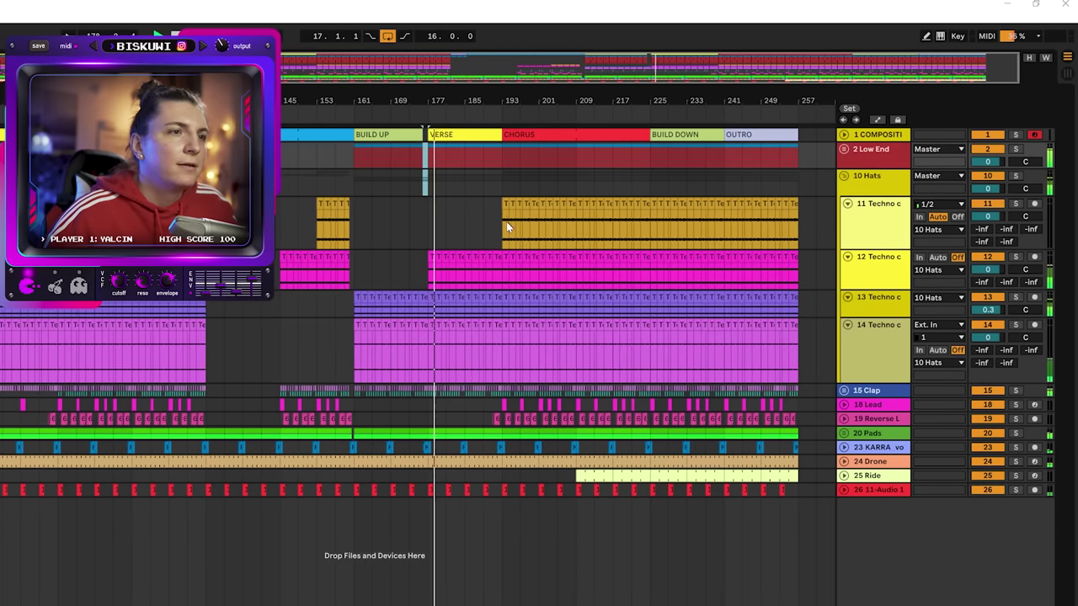
left_click_drag(420, 101, 419, 120)
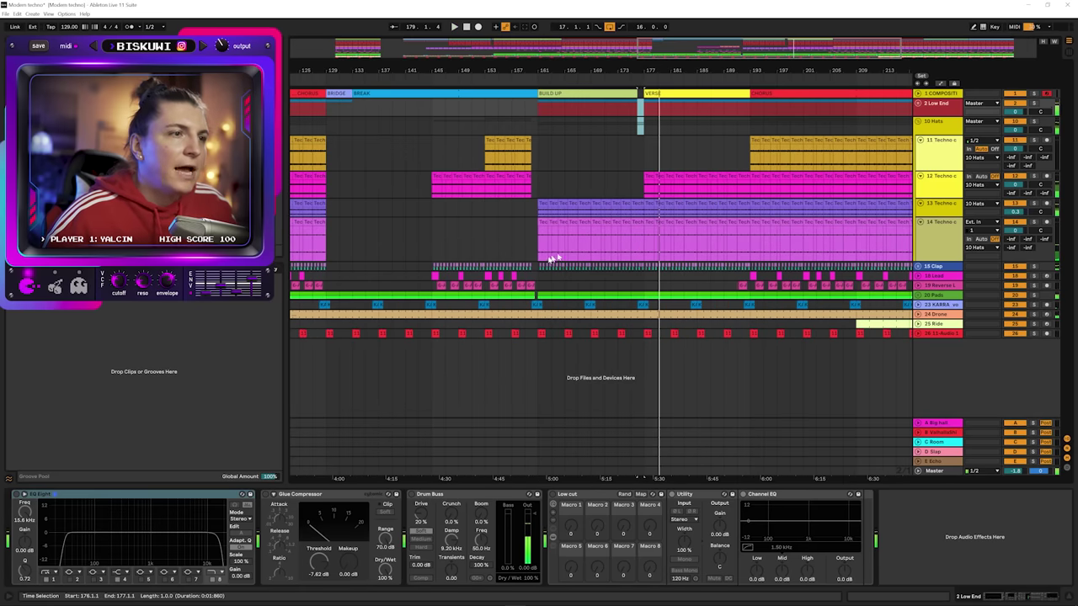
Delete the Clap group's clips from bar 161 to bar 177 and play from bar 159.
left_click_drag(539, 268, 643, 269)
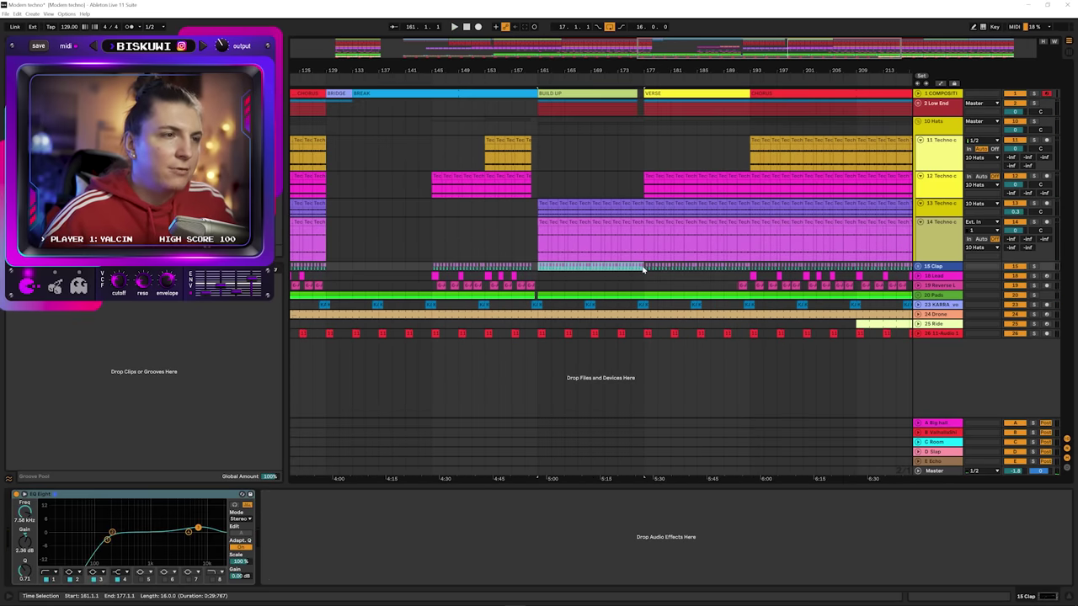
left_click(519, 239)
key("space")
left_click_drag(537, 66, 537, 80)
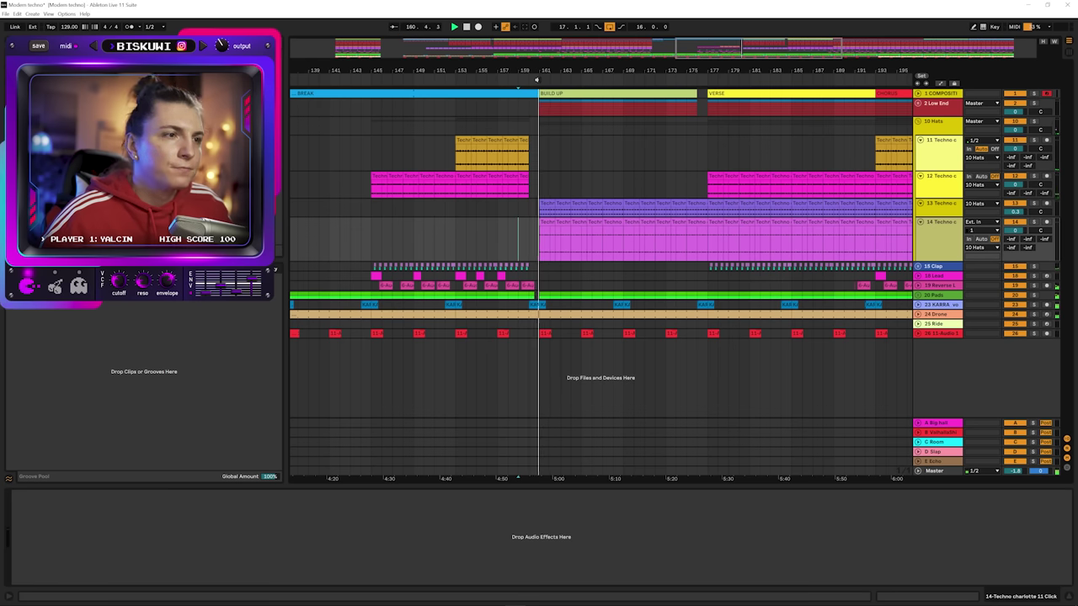
left_click_drag(560, 69, 560, 49)
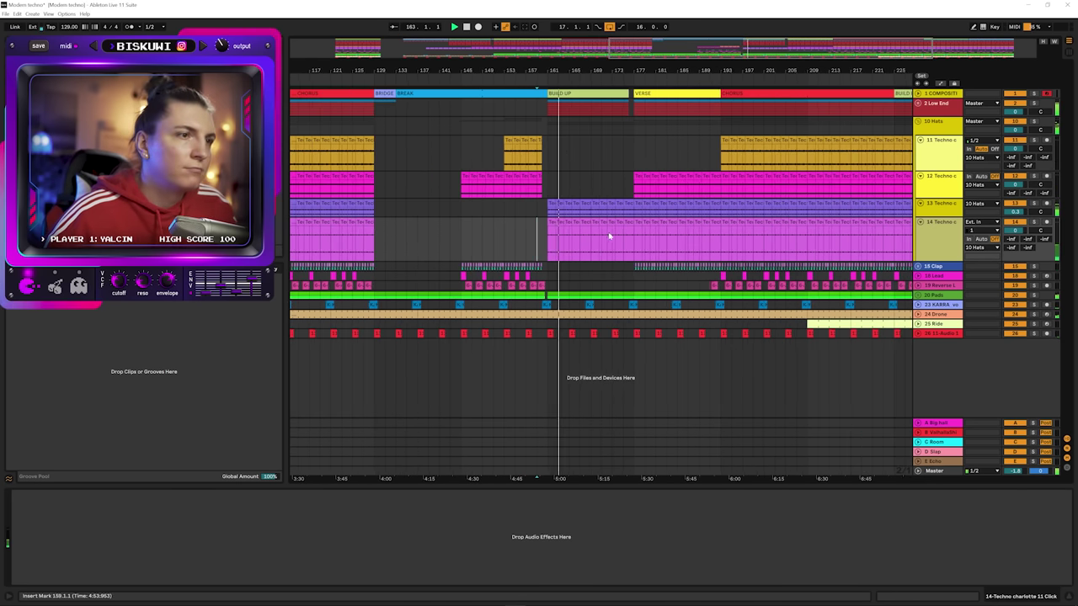
Delete the Pads group's clips from bar 161 to bar 169 and play from bar 161.
left_click_drag(544, 297, 592, 299)
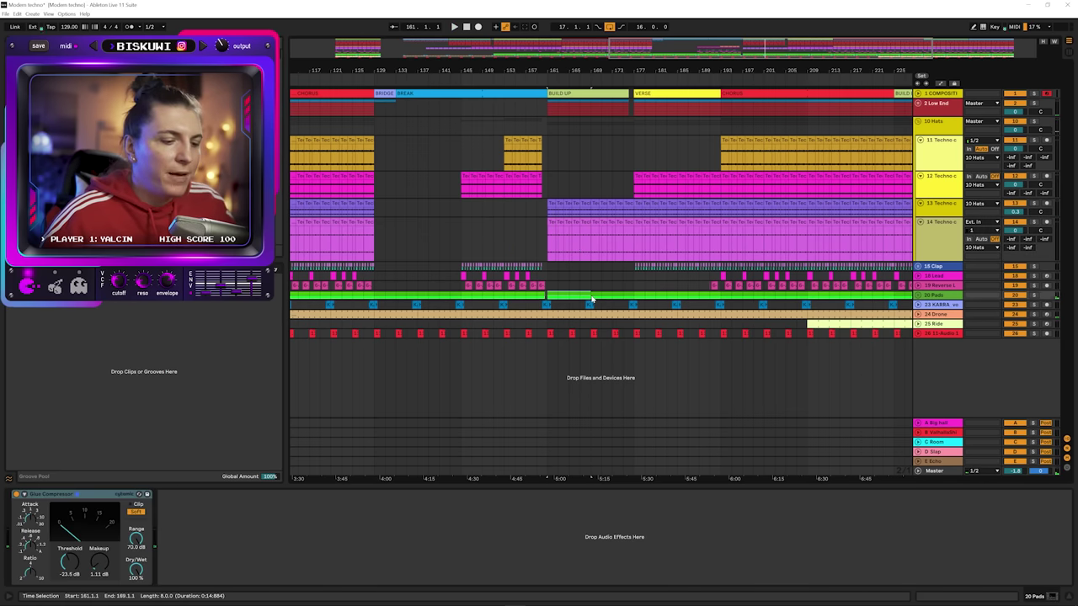
left_click(547, 269)
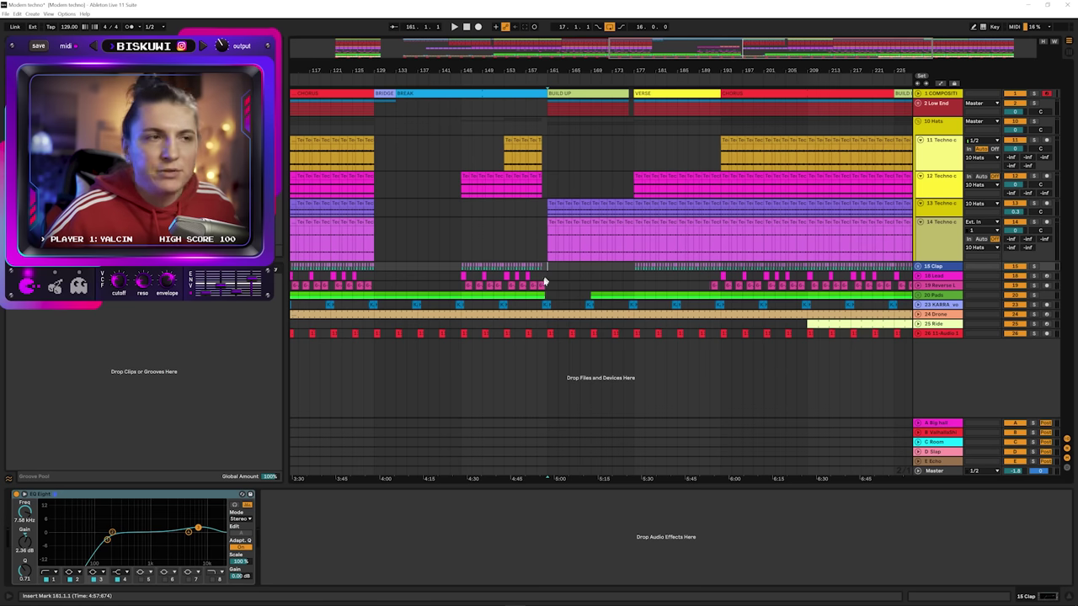
key("space")
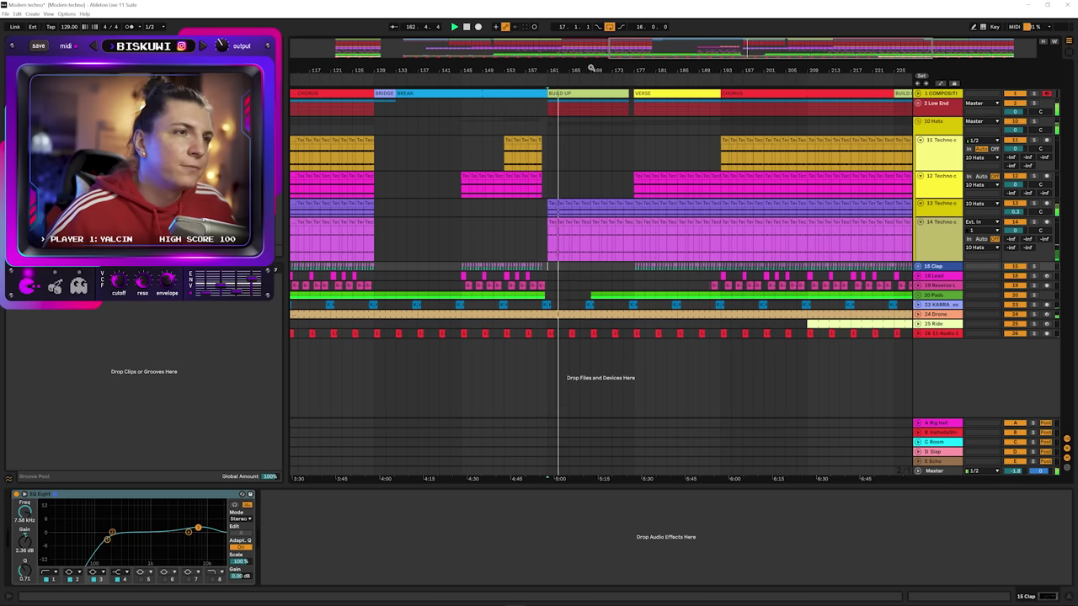
Play the second build-up and verse from bars 169, 175 and 191 to review the transitions.
left_click_drag(590, 67, 595, 253)
left_click(589, 287)
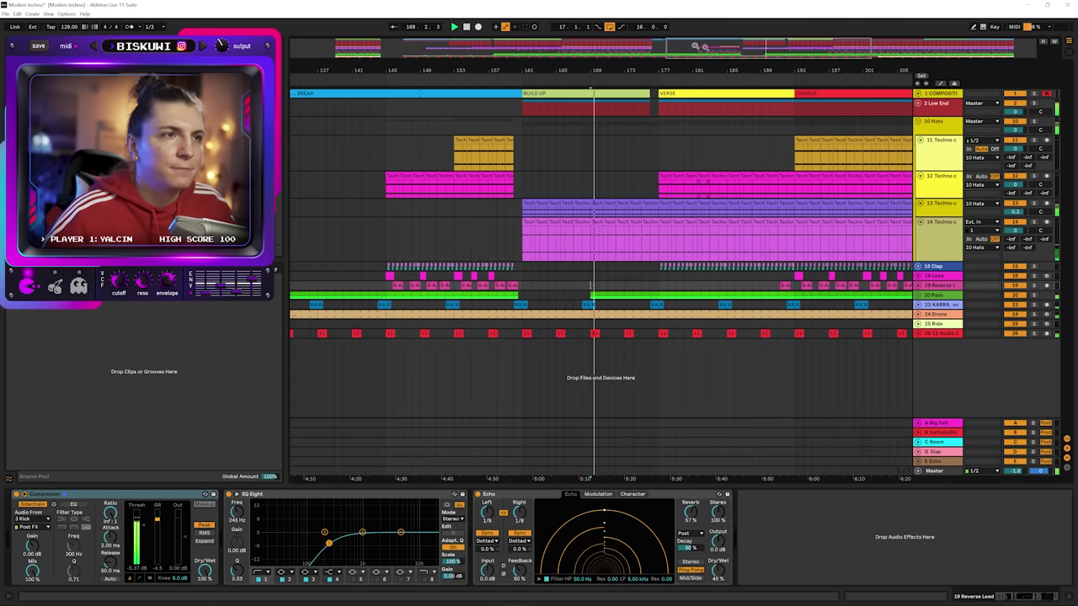
key("minus")
left_click(650, 185)
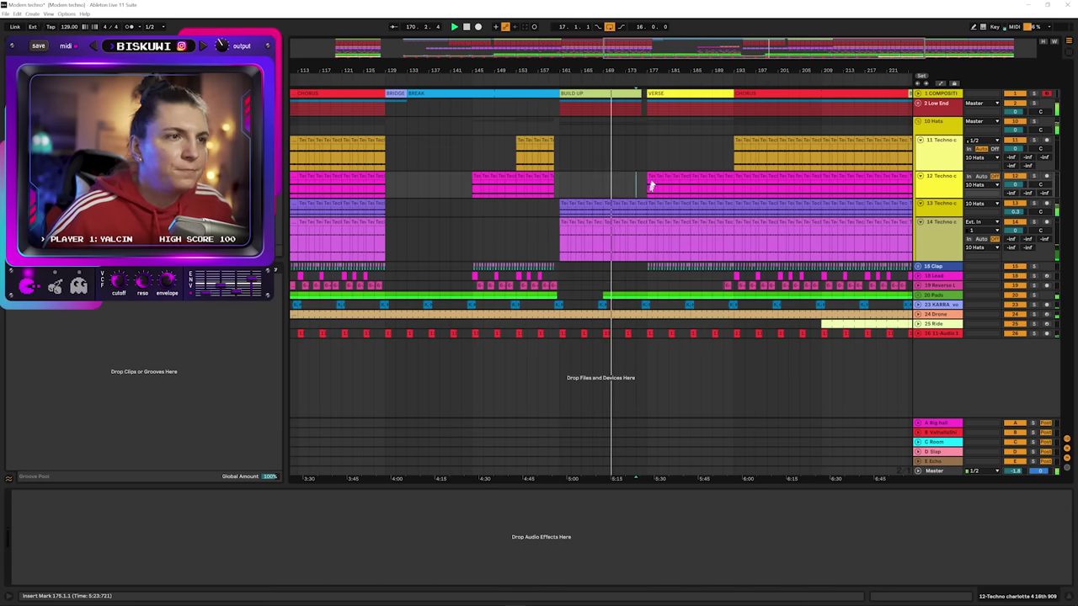
key("space")
key("space")
mouse_move(647, 72)
left_mouse_down()
mouse_move(631, 68)
mouse_move(663, 70)
left_mouse_up()
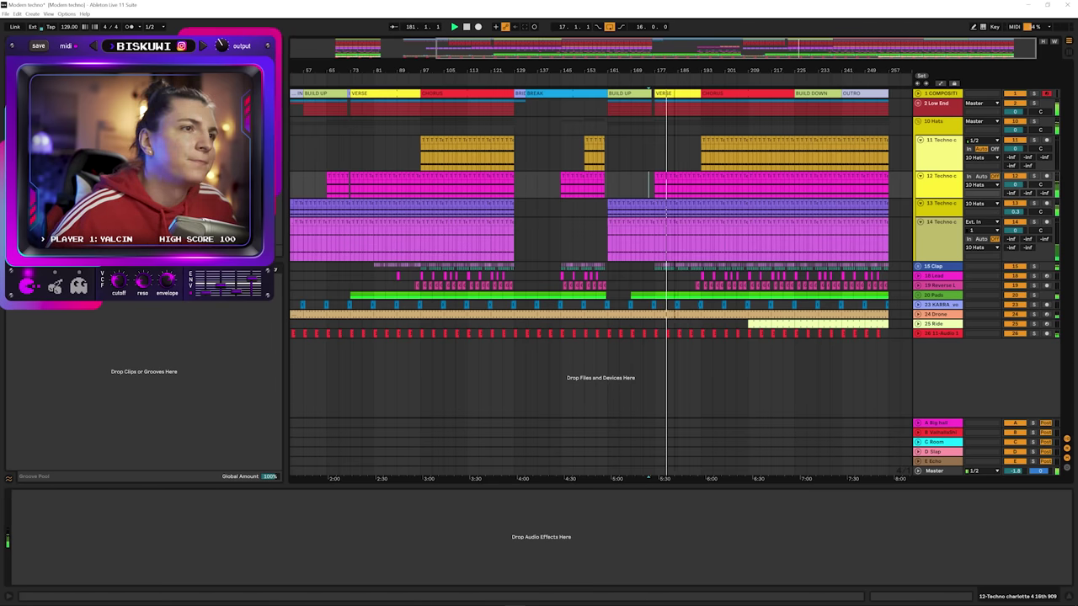
double_click(665, 70)
left_click_drag(740, 75, 712, 152)
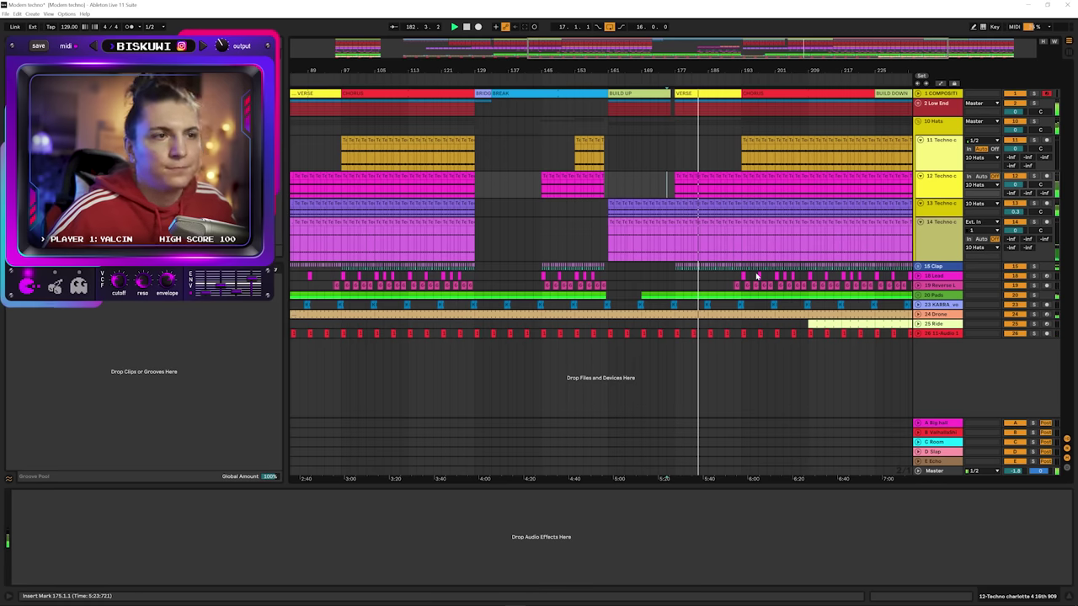
left_click(733, 160)
key("space")
key("space")
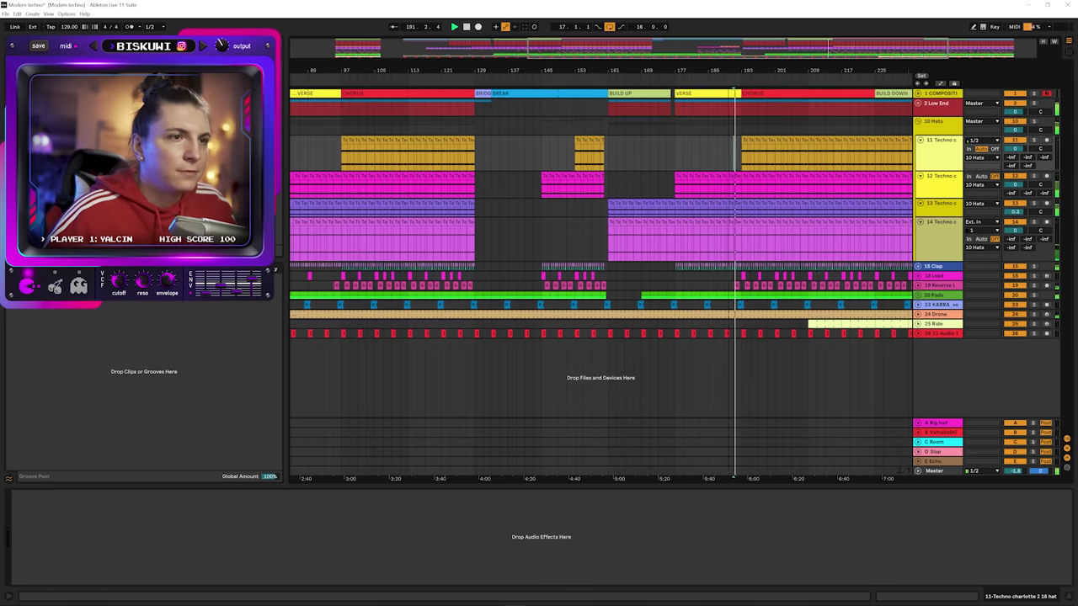
Delete the Ride track's clips from bar 225 to the end and play the final chorus from bar 207.
scroll(760, 293, "right", 3)
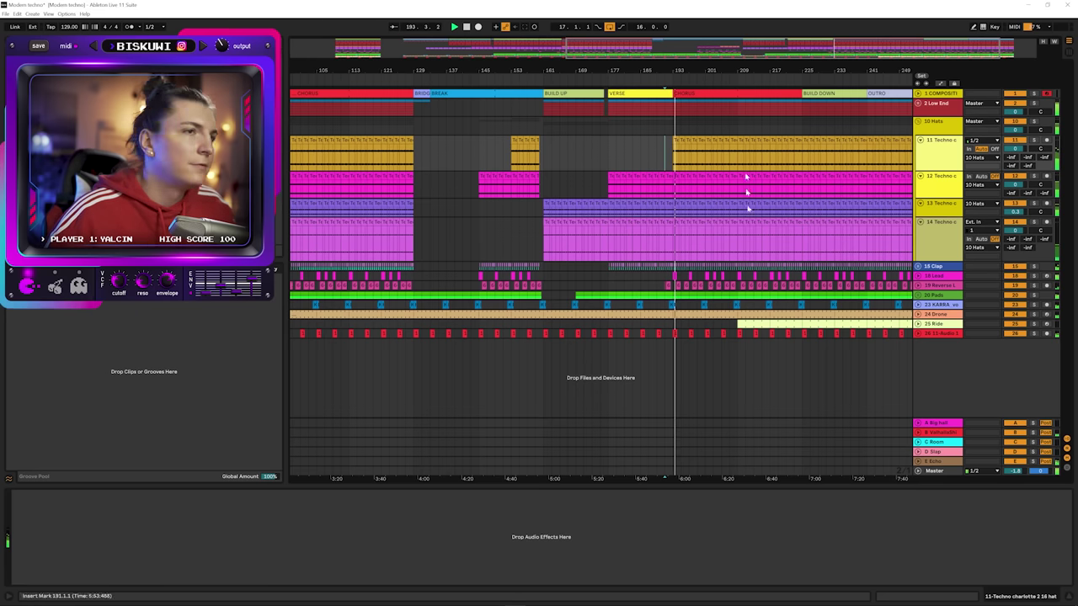
left_click_drag(698, 79, 727, 48)
left_click_drag(898, 325, 803, 329)
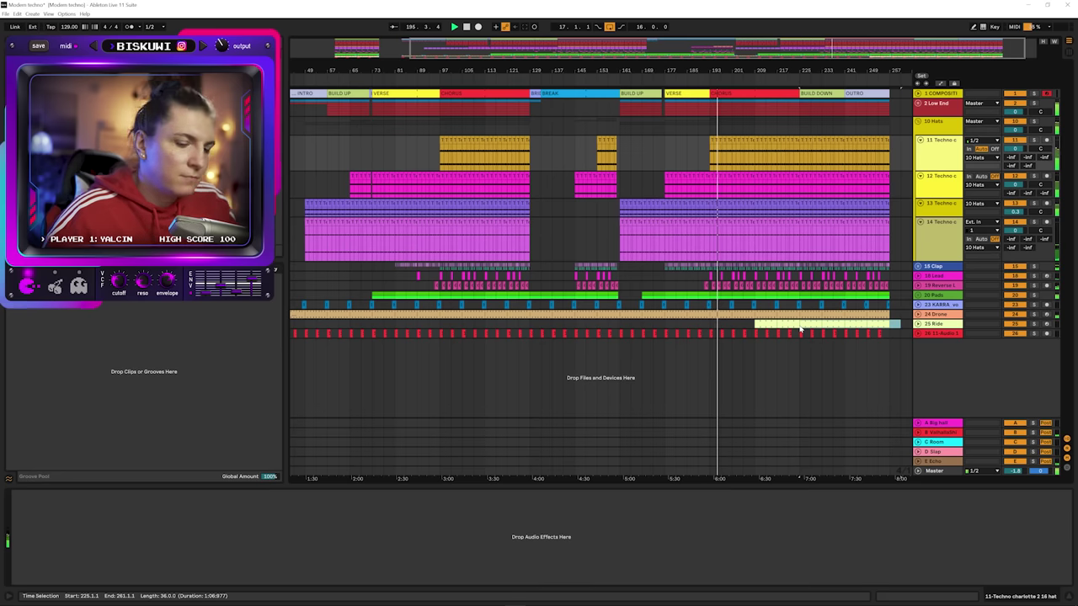
key("Delete")
left_click_drag(777, 73, 773, 90)
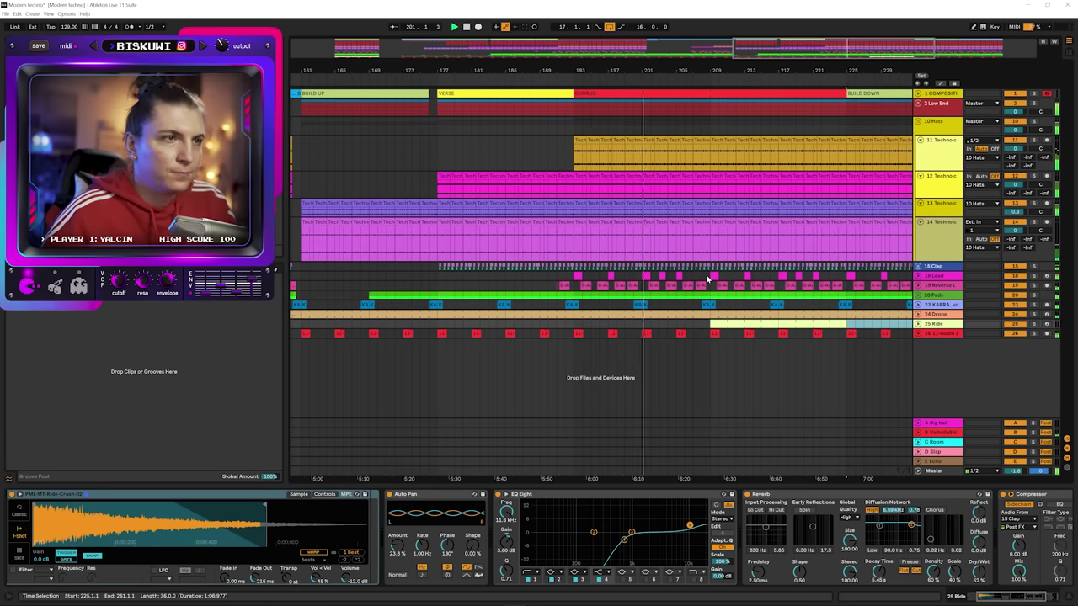
left_click_drag(645, 66, 678, 74)
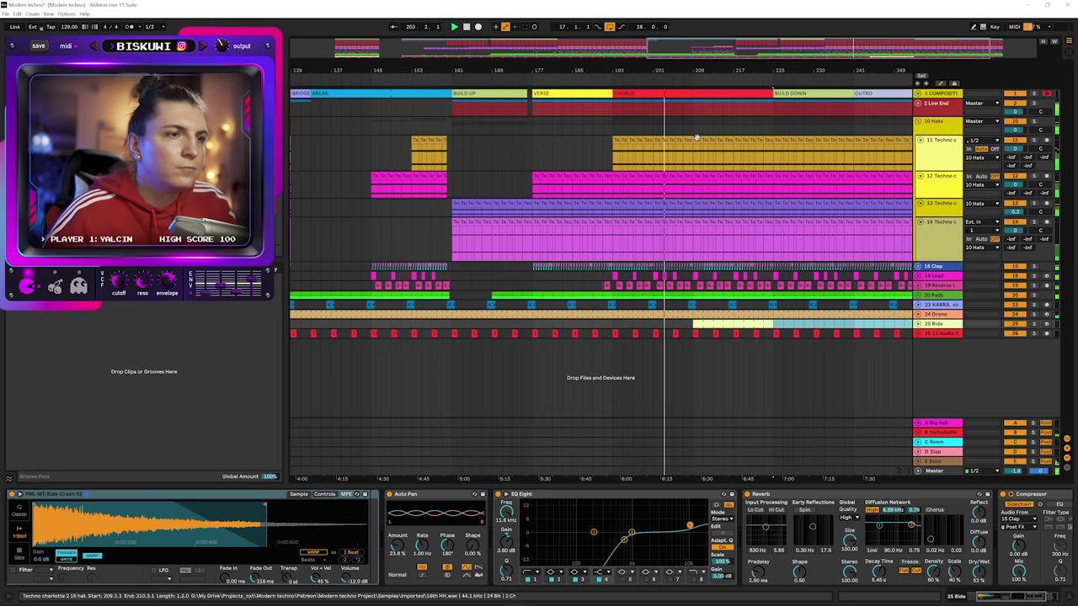
left_click(682, 83)
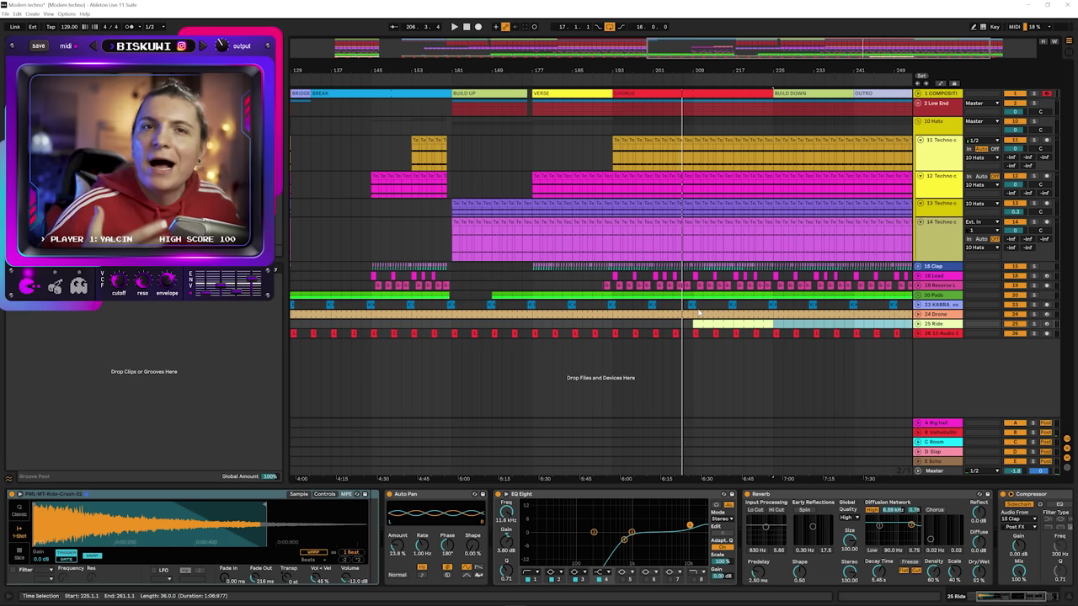
left_click(686, 129)
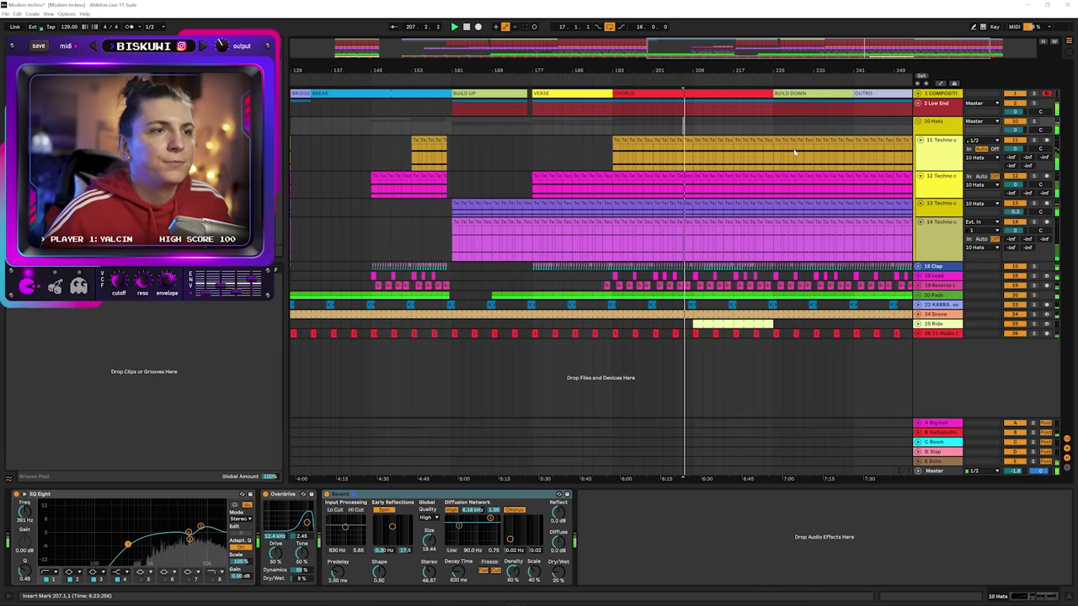
Listen to the final chorus up to bar 215, stop playback and bring the whole arrangement into view.
left_click_drag(697, 76, 697, 69)
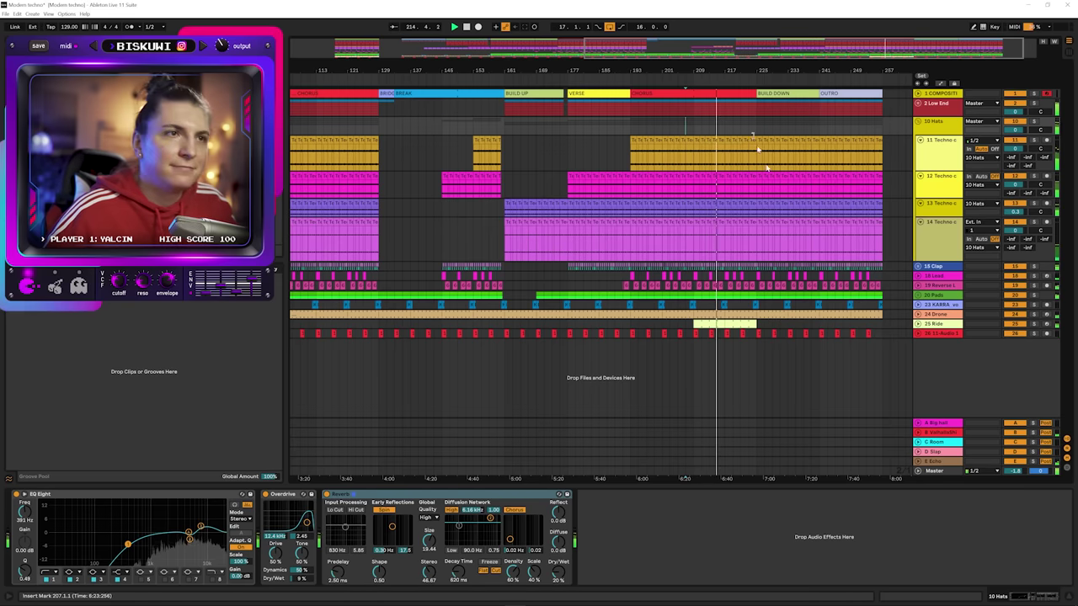
double_click(722, 69)
key("space")
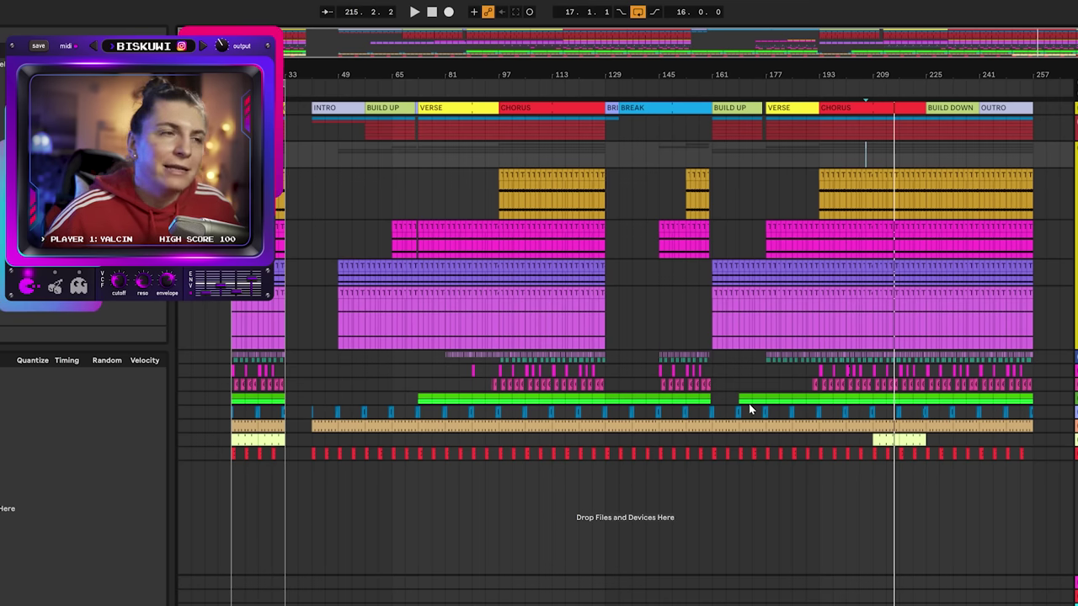
left_click_drag(666, 68, 666, 78)
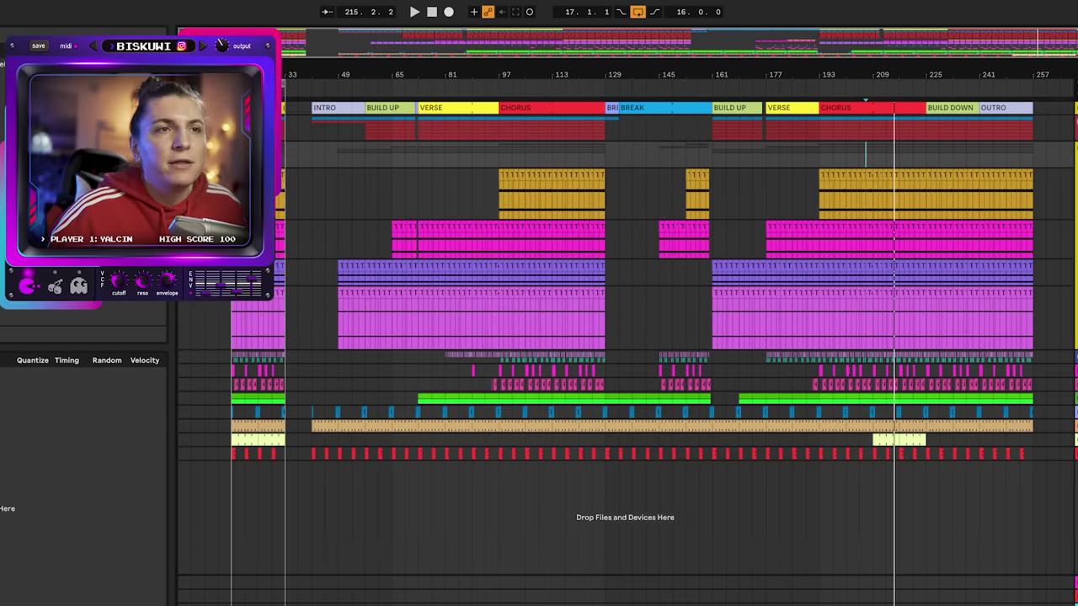
Fold the Low End and Hats groups so the arrangement from intro to outro is shown compactly.
left_click(1076, 121)
left_click(1076, 120)
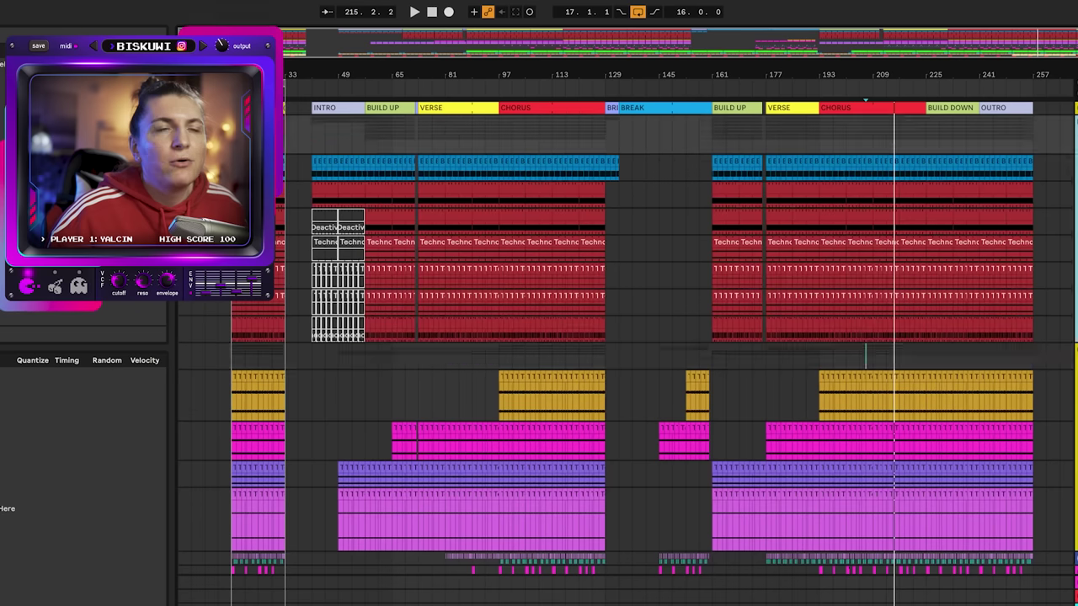
left_click(1076, 121)
key("u")
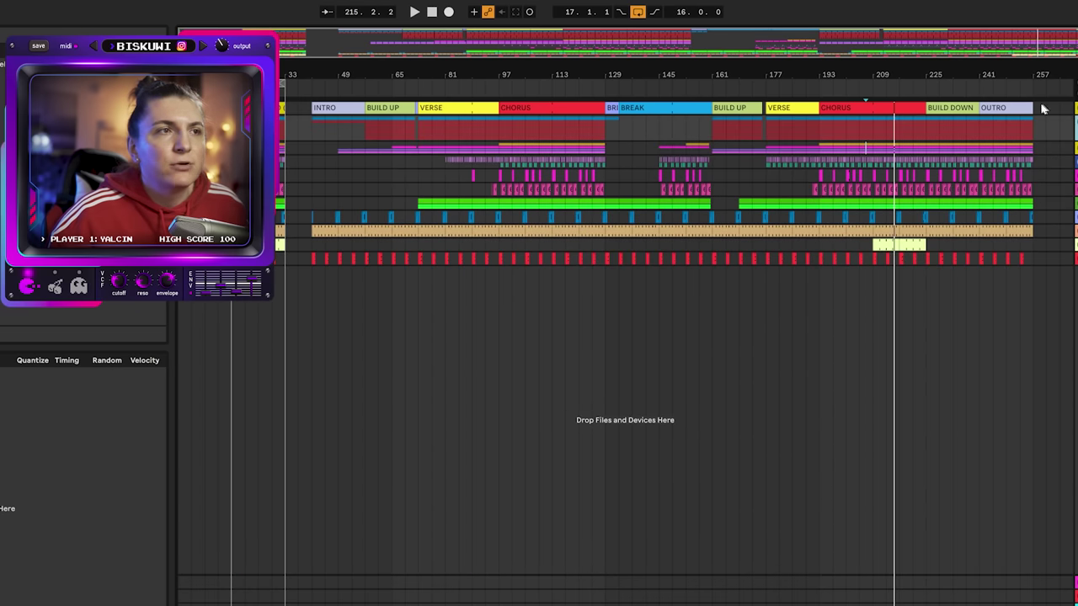
left_click(336, 108)
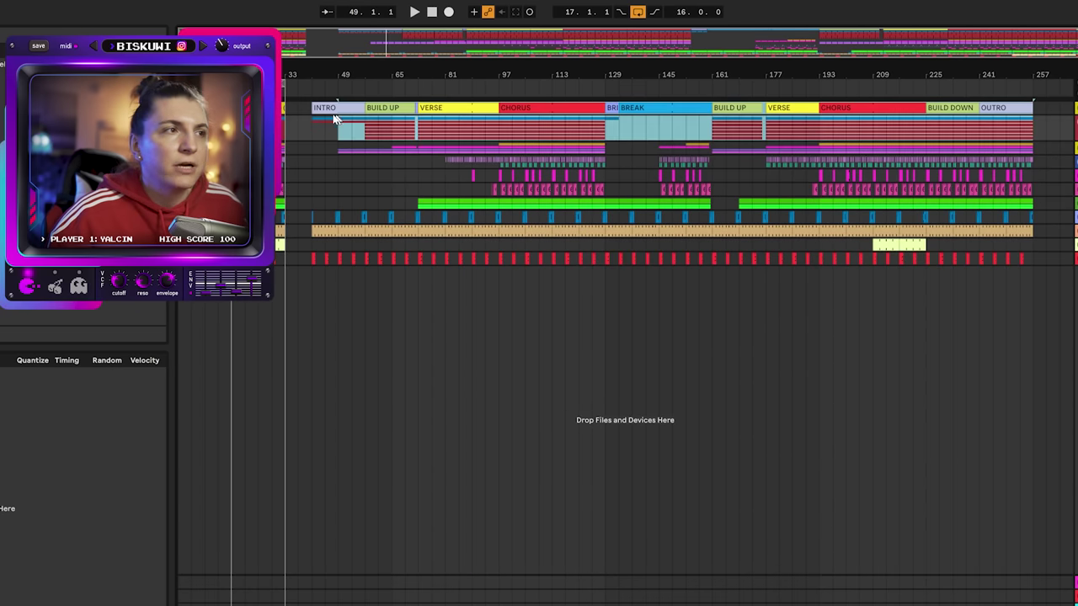
left_click(287, 106)
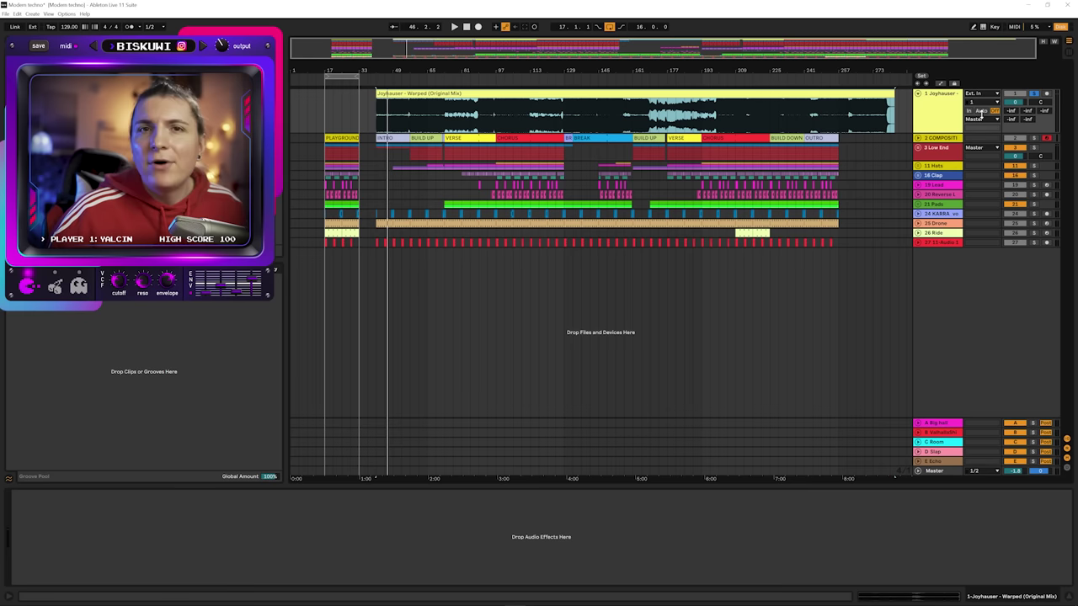
Align the first kick of the Joyhauser - Warped reference clip with the start of bar 41.
left_click(863, 113)
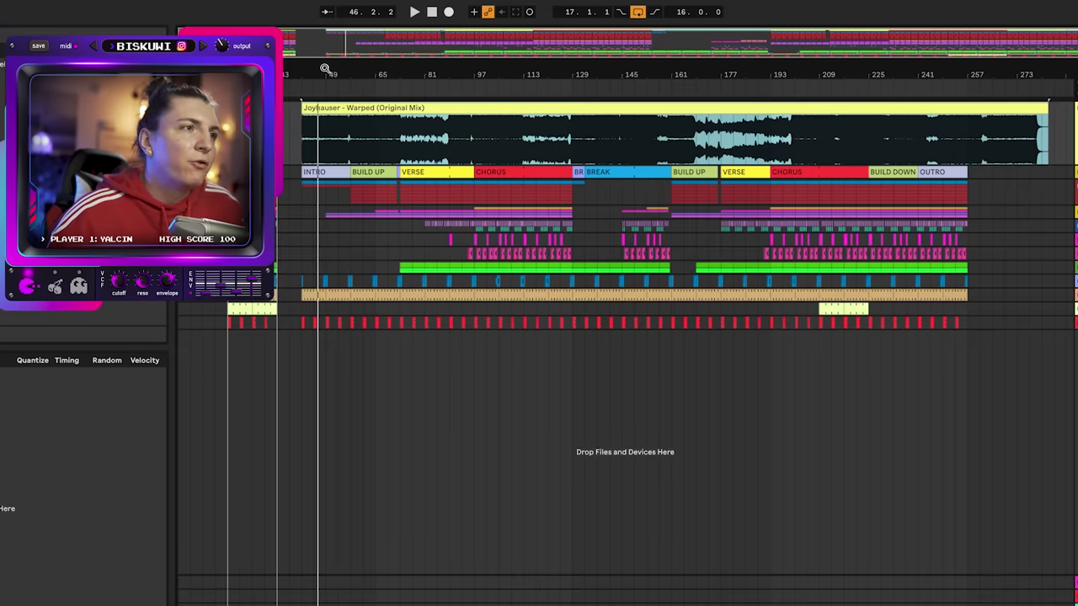
left_click_drag(325, 69, 768, 116)
left_click_drag(754, 65, 738, 163)
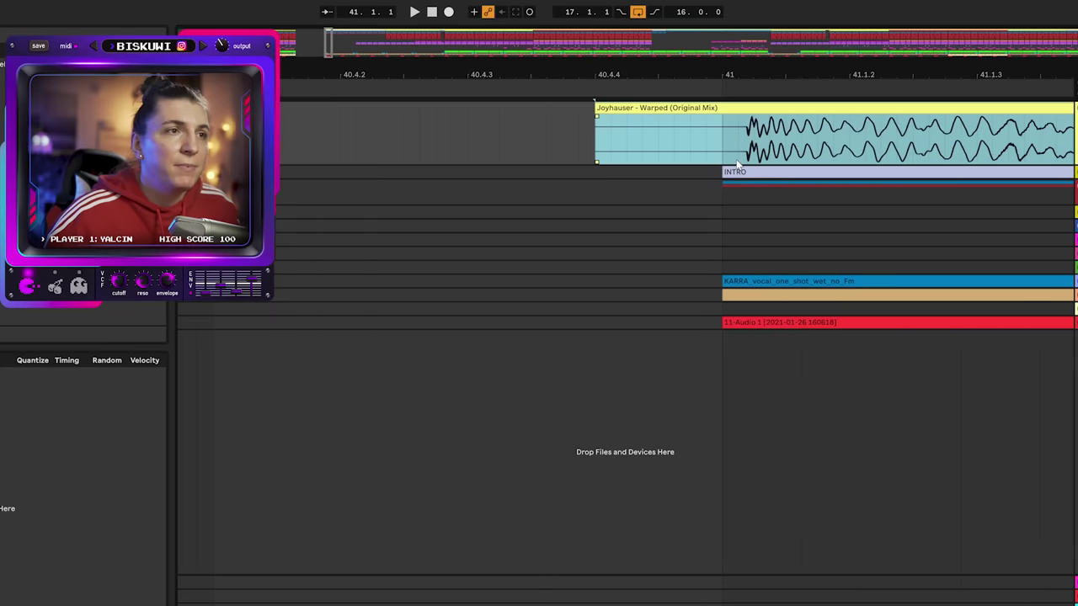
left_click_drag(758, 112, 741, 120)
left_click_drag(730, 74, 726, 114)
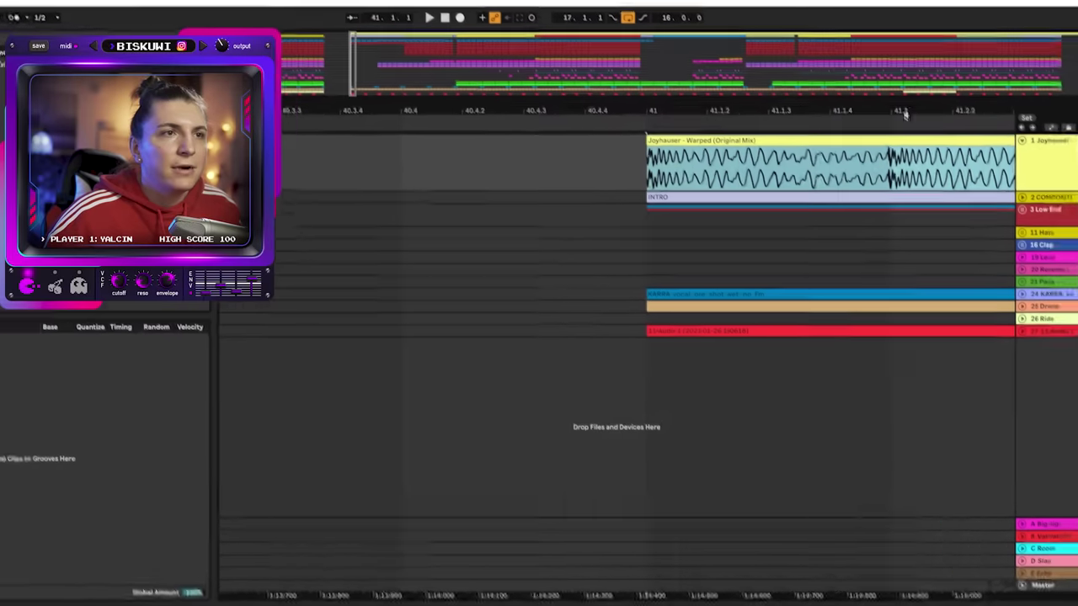
Match the project tempo to the reference track's kicks, trying 131 BPM and settling on 130 BPM.
left_click_drag(904, 113, 904, 175)
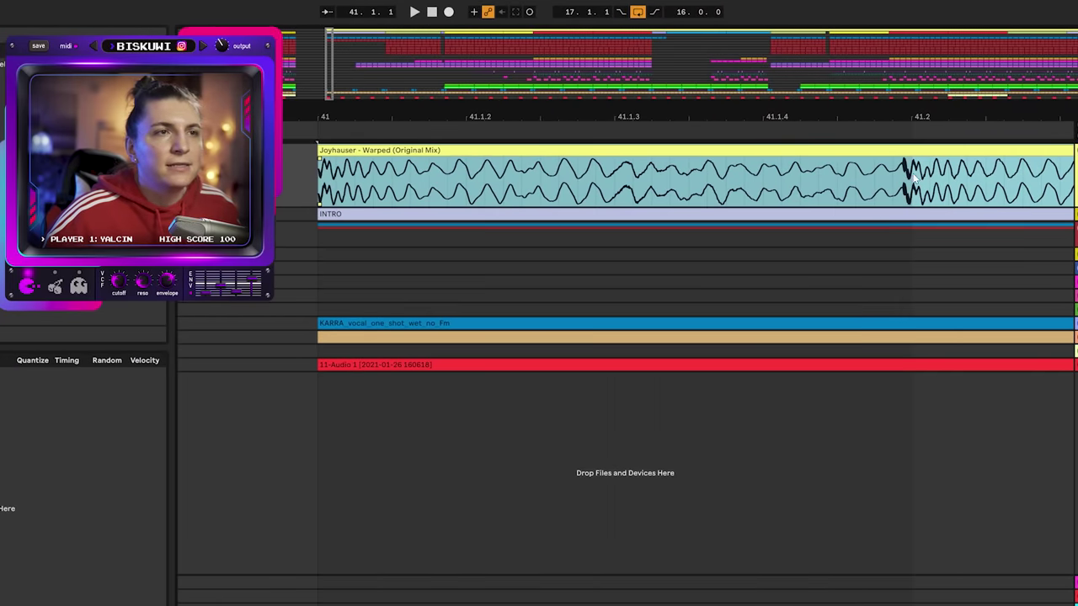
key("Up")
key("Up")
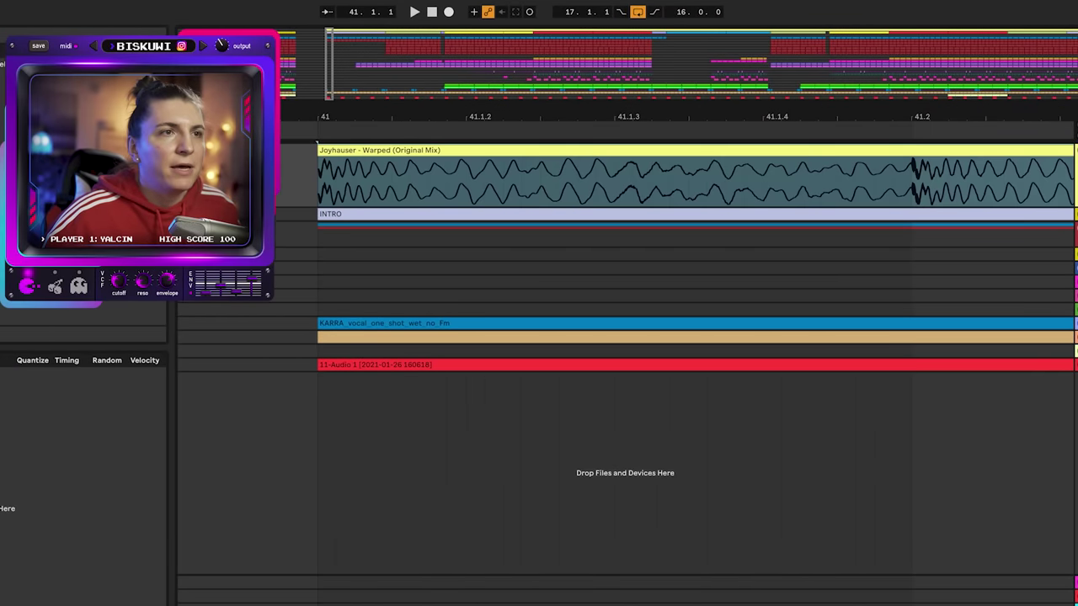
left_click_drag(864, 112, 570, 84)
left_click_drag(725, 99, 657, 100)
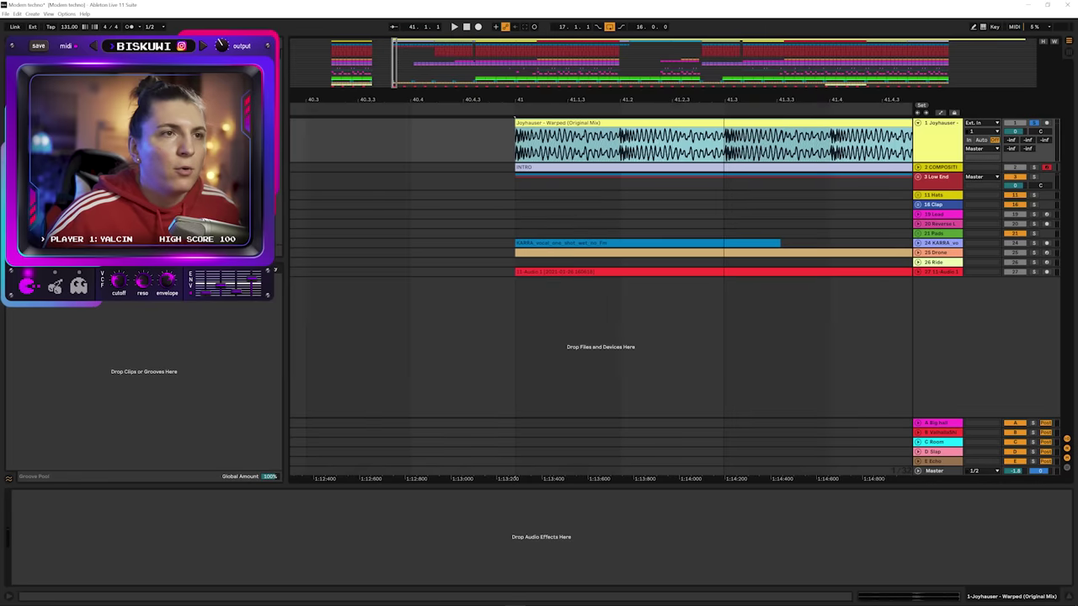
left_click_drag(824, 101, 683, 96)
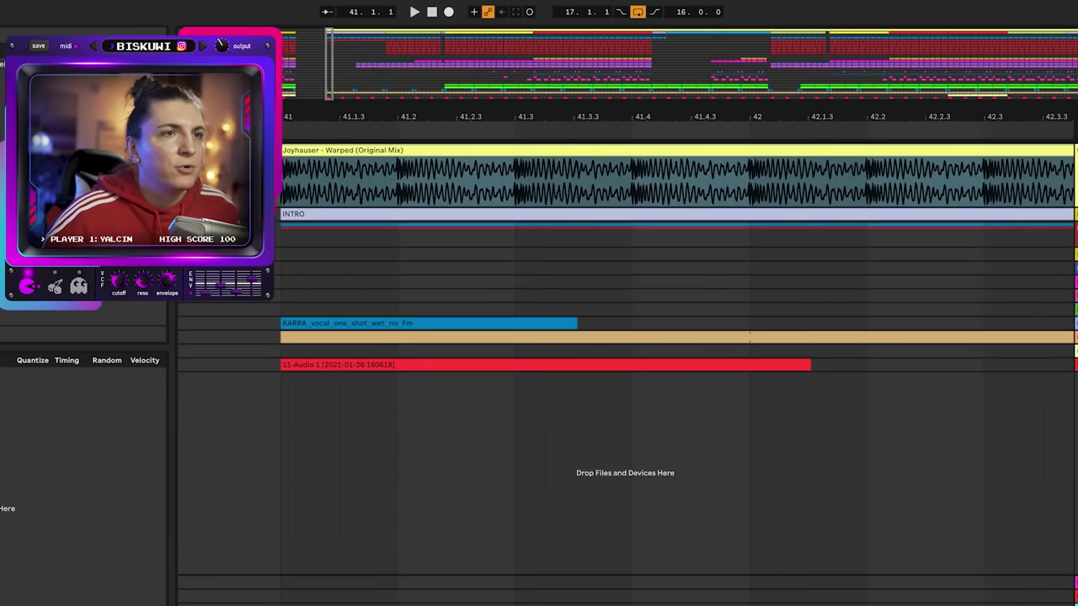
left_click_drag(956, 107, 433, 110)
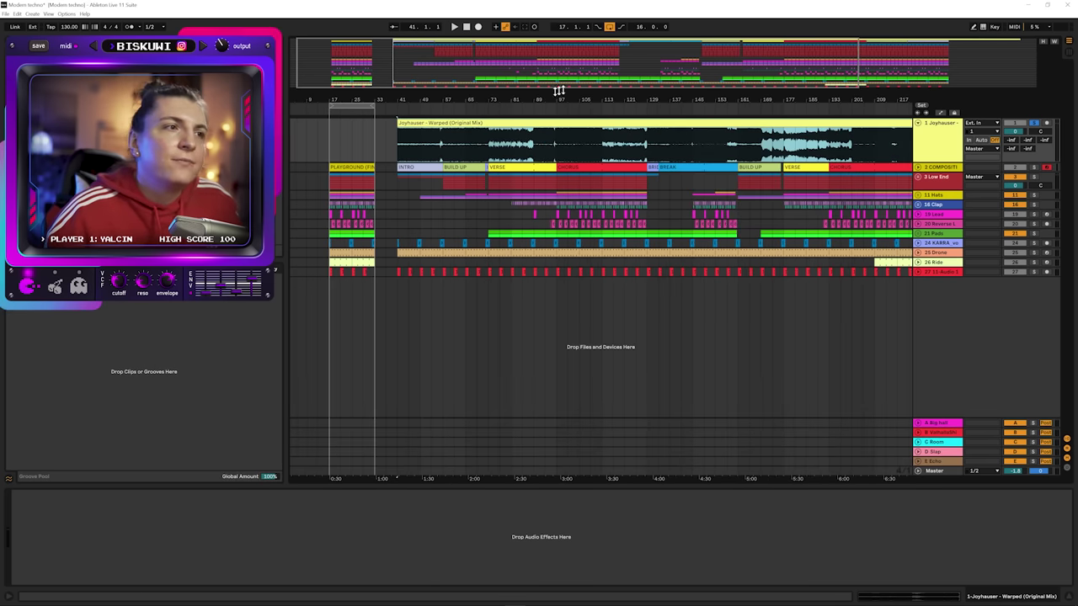
Listen to the reference track in the intro around bar 44 and in the build-up from bar 59.
left_click_drag(415, 101, 420, 158)
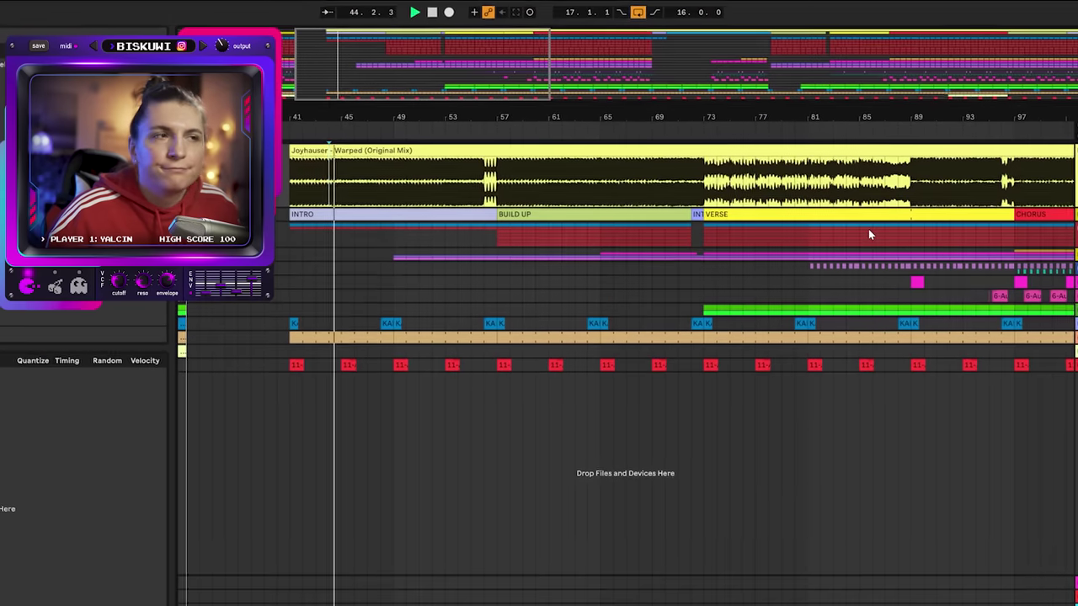
left_click(522, 196)
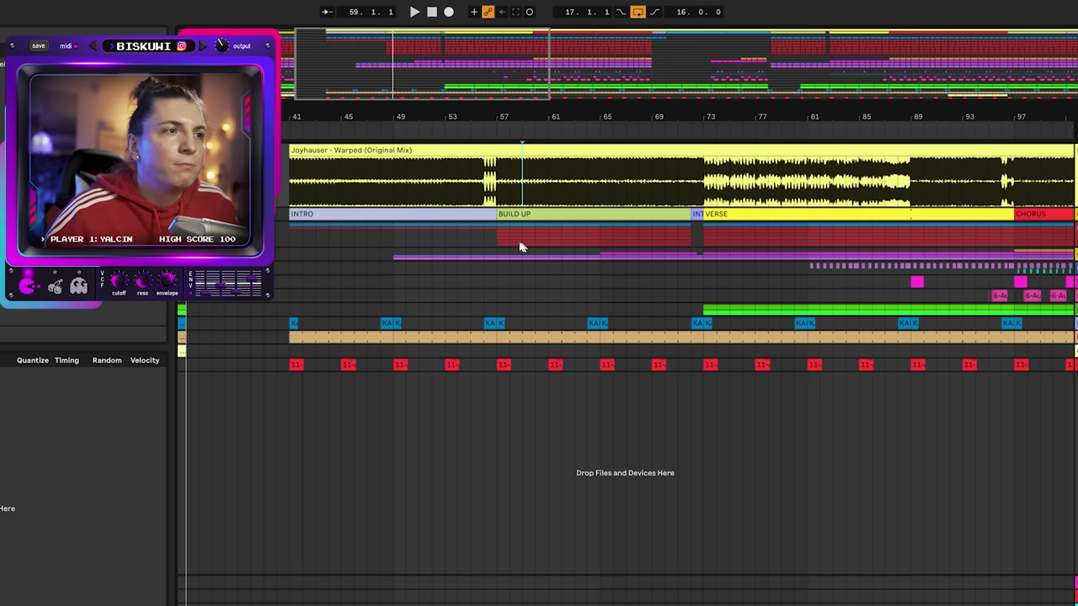
key("space")
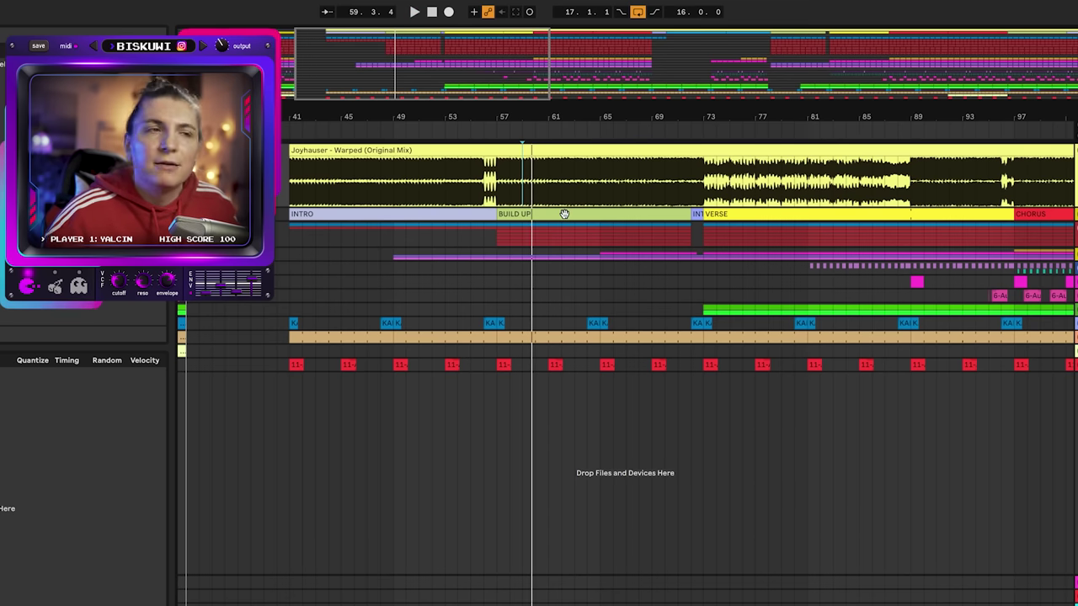
Trim the start of the first VERSE marker to bar 89 and play the reference from bar 75.
left_click_drag(731, 116, 657, 118)
left_click(643, 216)
left_click_drag(644, 216, 785, 216)
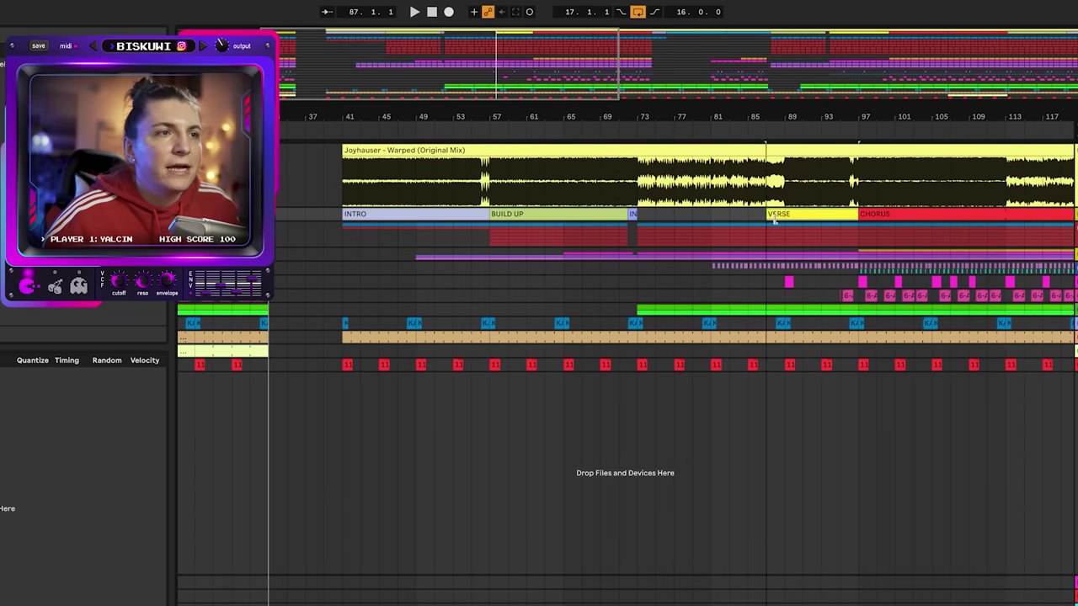
left_click(658, 192)
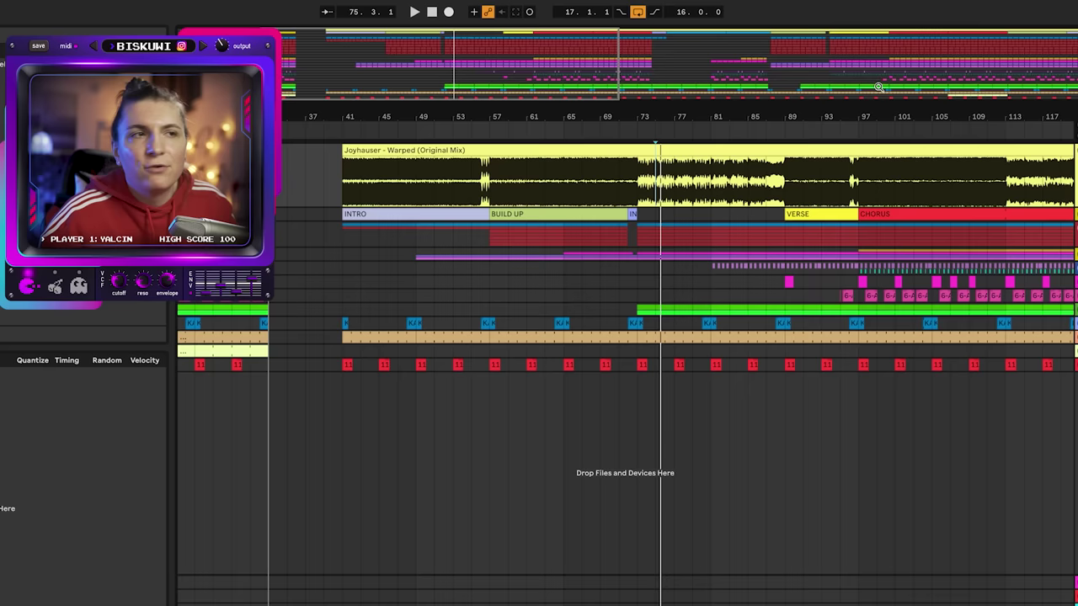
Move the last piece of the BREAK marker ahead of the first verse and fit it from bar 73 to bar 89.
left_click_drag(796, 114, 453, 113)
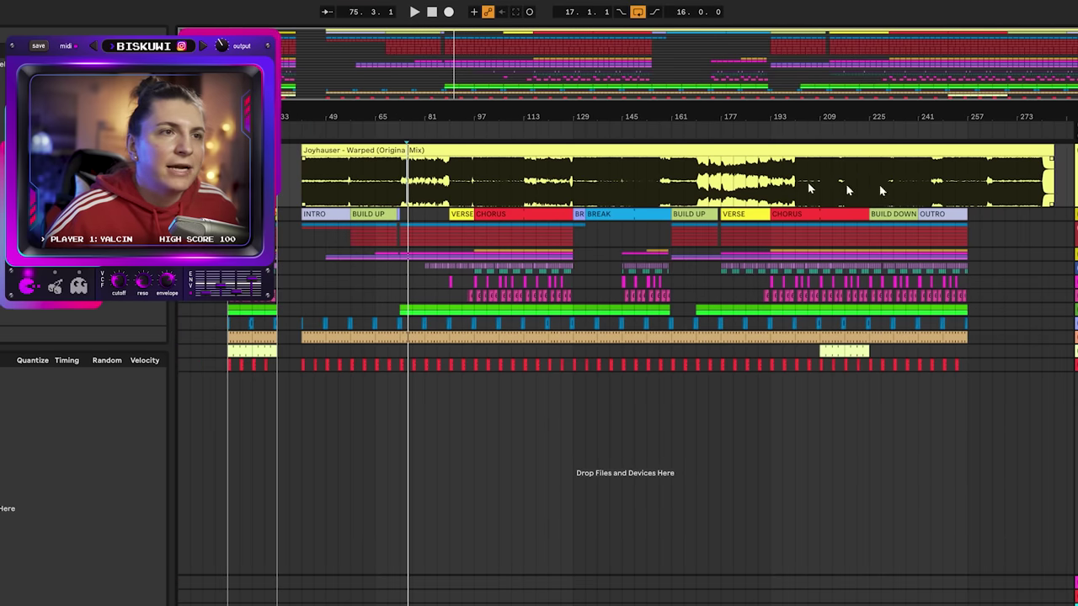
left_click_drag(664, 214, 449, 213)
left_click_drag(408, 109, 401, 172)
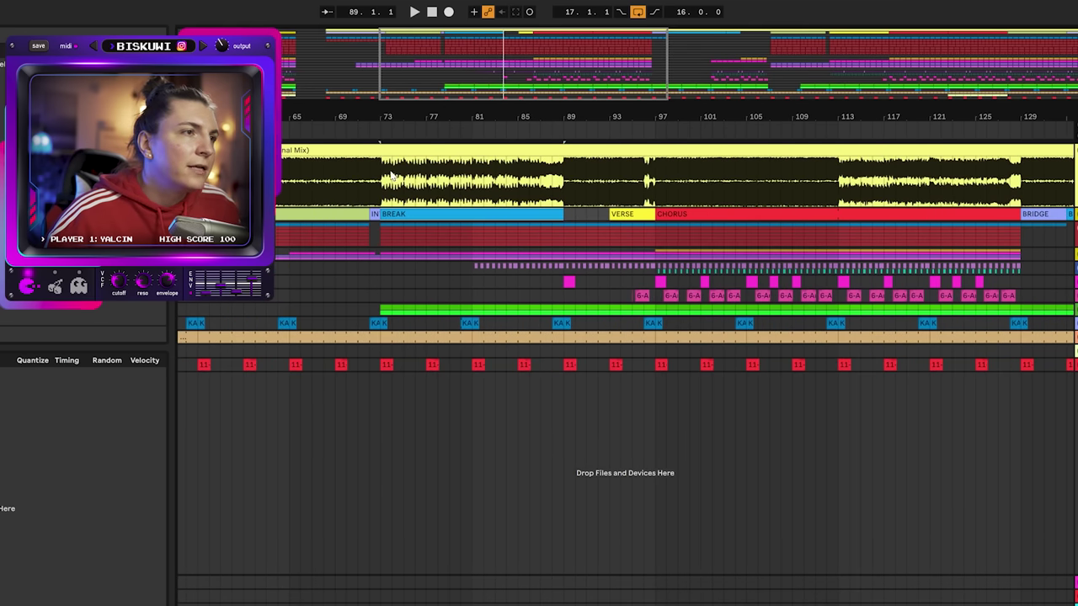
Check the reference from bar 73, recolour the BREAK marker there light blue and extend the VERSE marker's start back to bar 89.
left_click(391, 175)
key("space")
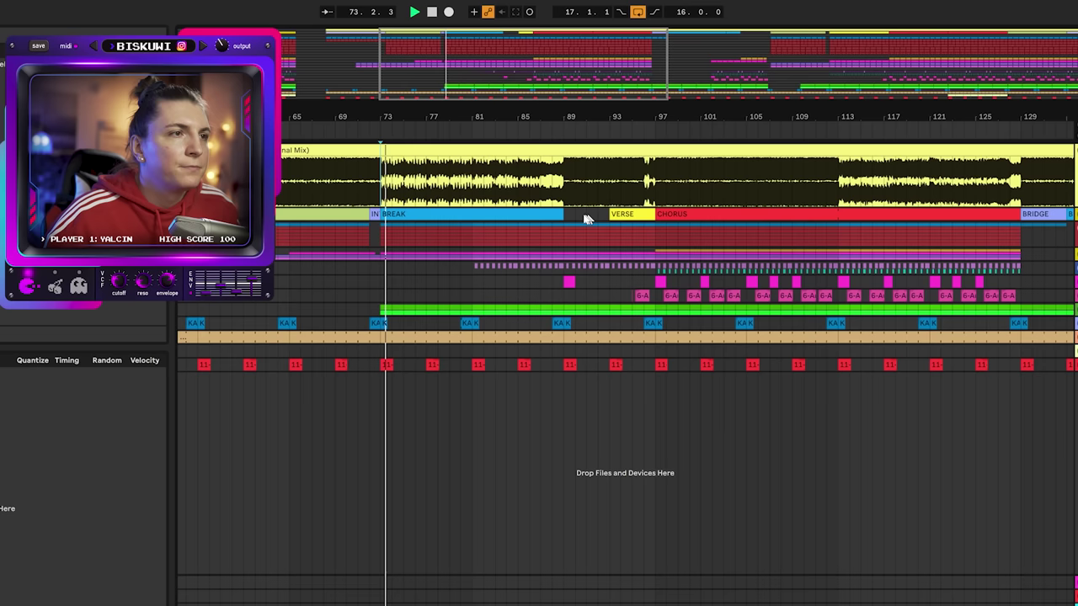
key("space")
right_click(550, 218)
left_click(656, 454)
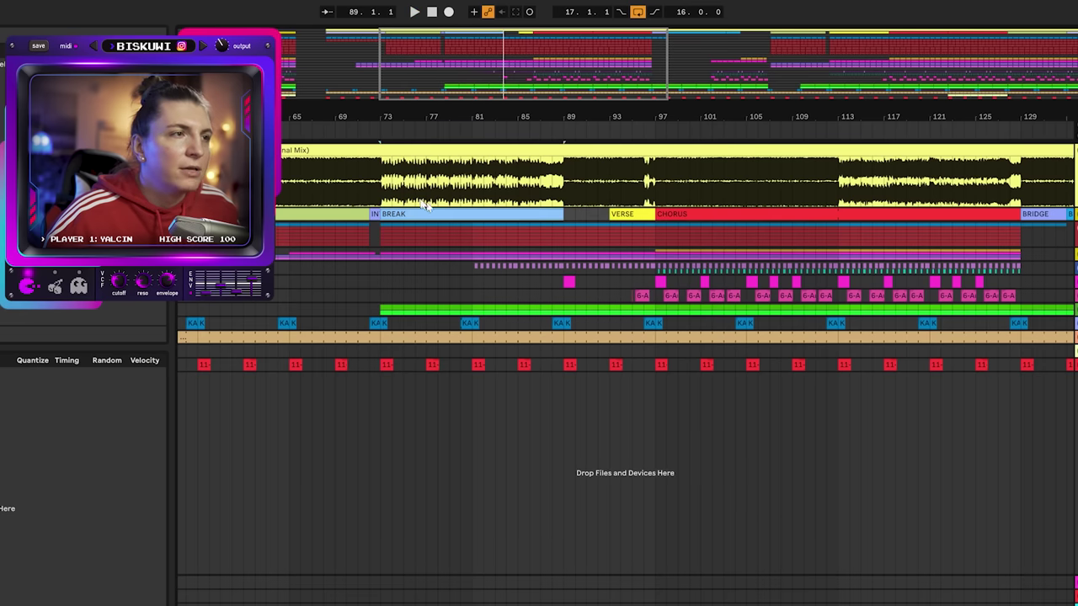
key("space")
left_click_drag(610, 214, 564, 214)
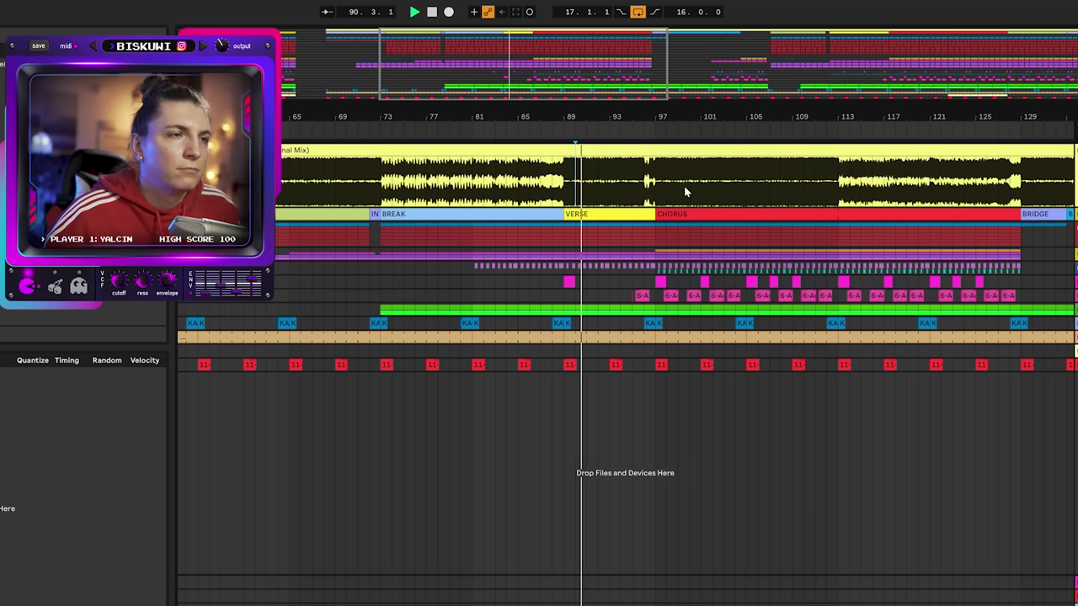
Listen to the reference from bar 103 and shorten the first CHORUS marker so it ends at bar 113.
left_click(725, 190)
key("space")
key("space")
left_click_drag(760, 107, 749, 67)
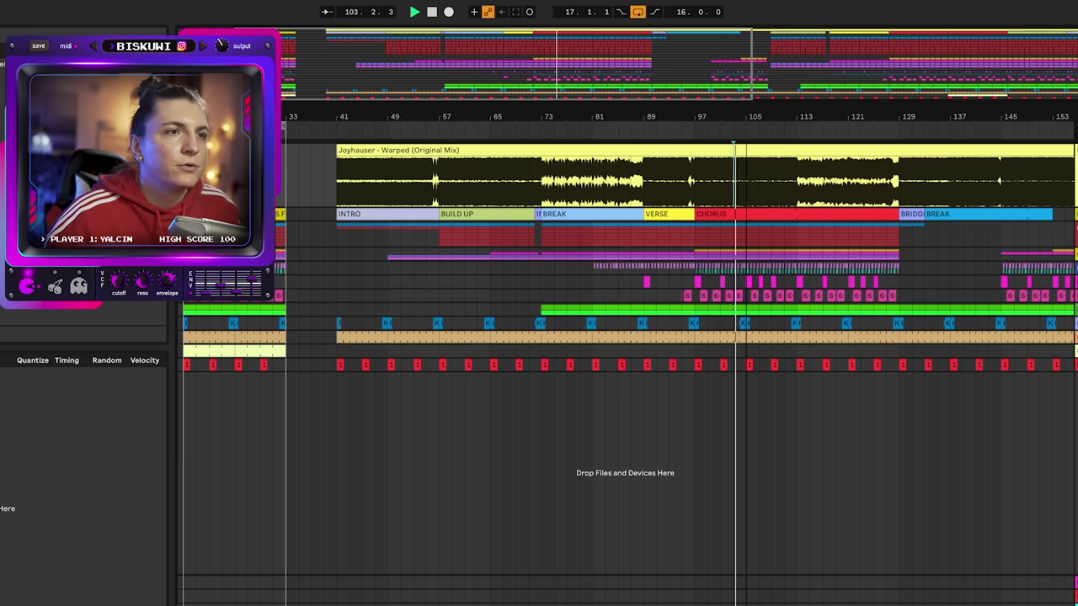
key("space")
left_click_drag(897, 216, 801, 218)
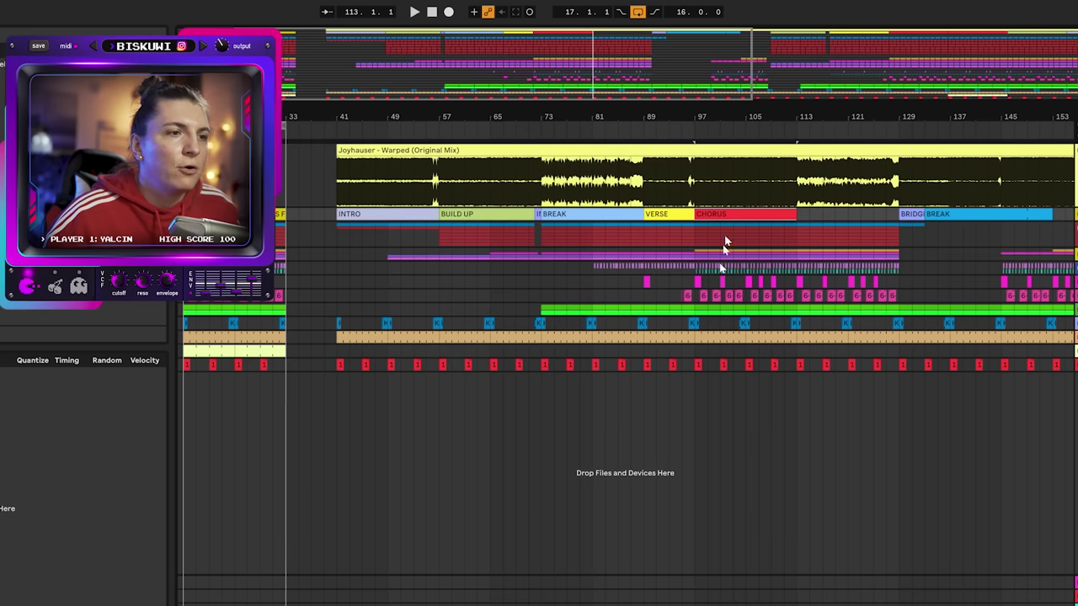
key("space")
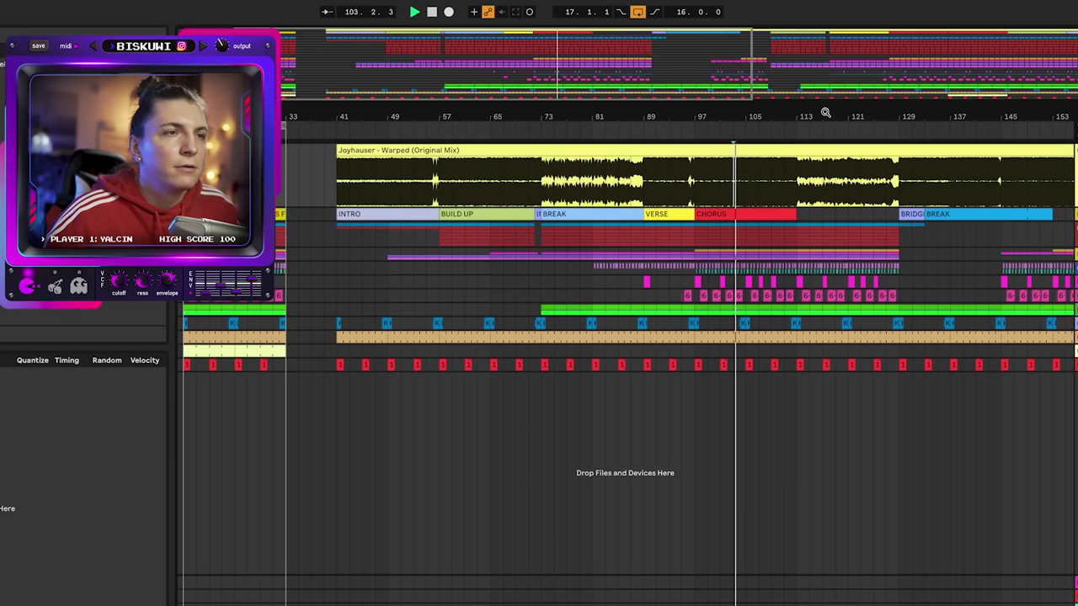
Play the reference from bar 117 and place a BREAK marker spanning bars 113 to 129.
left_click_drag(824, 117, 824, 139)
left_click(828, 177)
key("space")
key("space")
left_click_drag(539, 212, 797, 214)
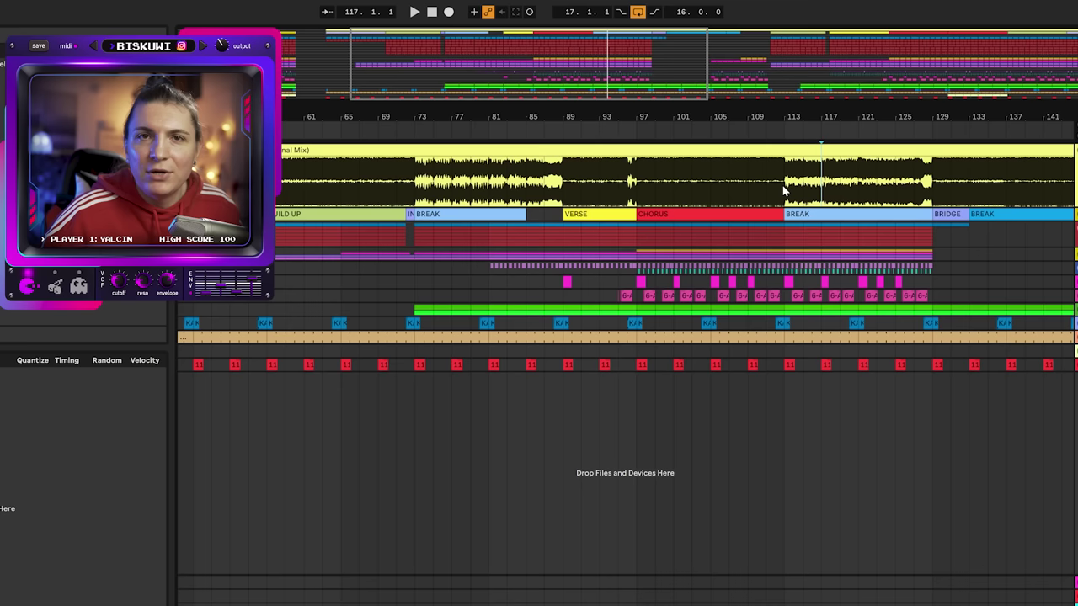
Recolour the BREAK marker at bar 113 to a darker blue and play the reference from bar 117.
left_click(811, 214)
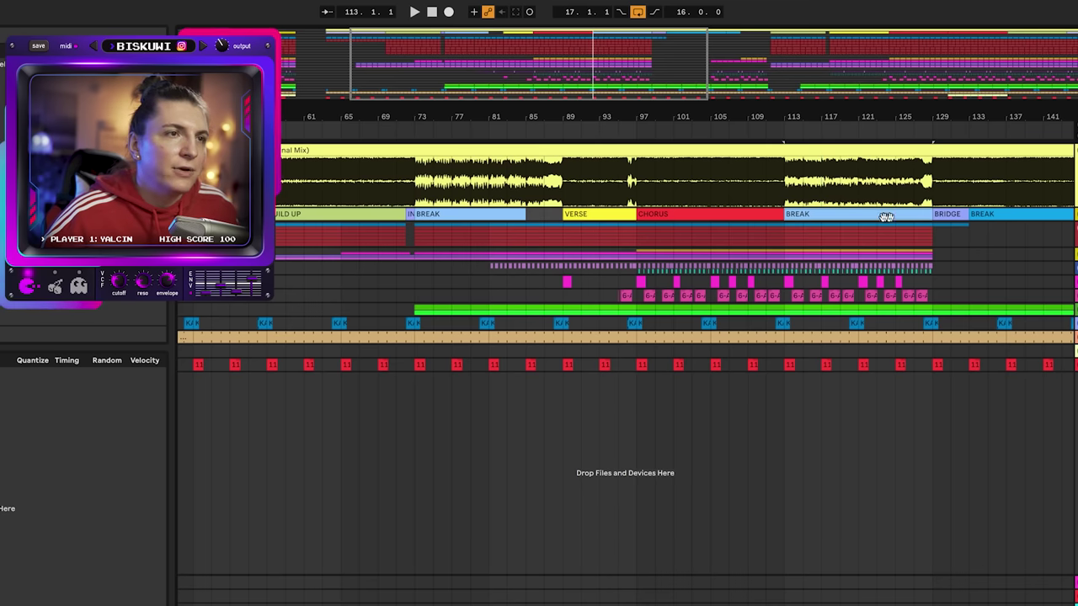
right_click(846, 227)
left_click(963, 470)
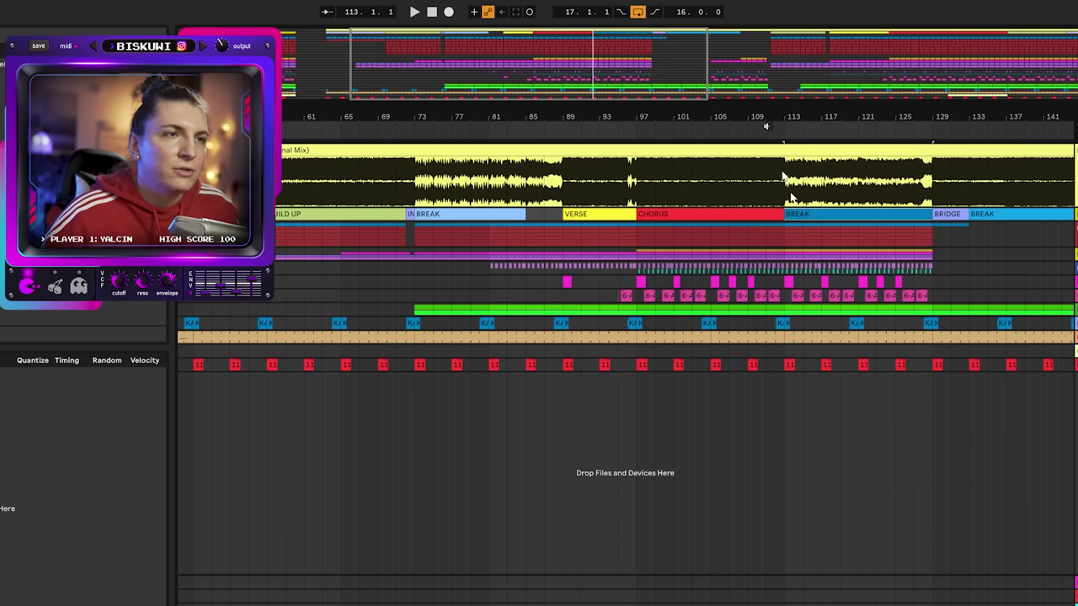
key("space")
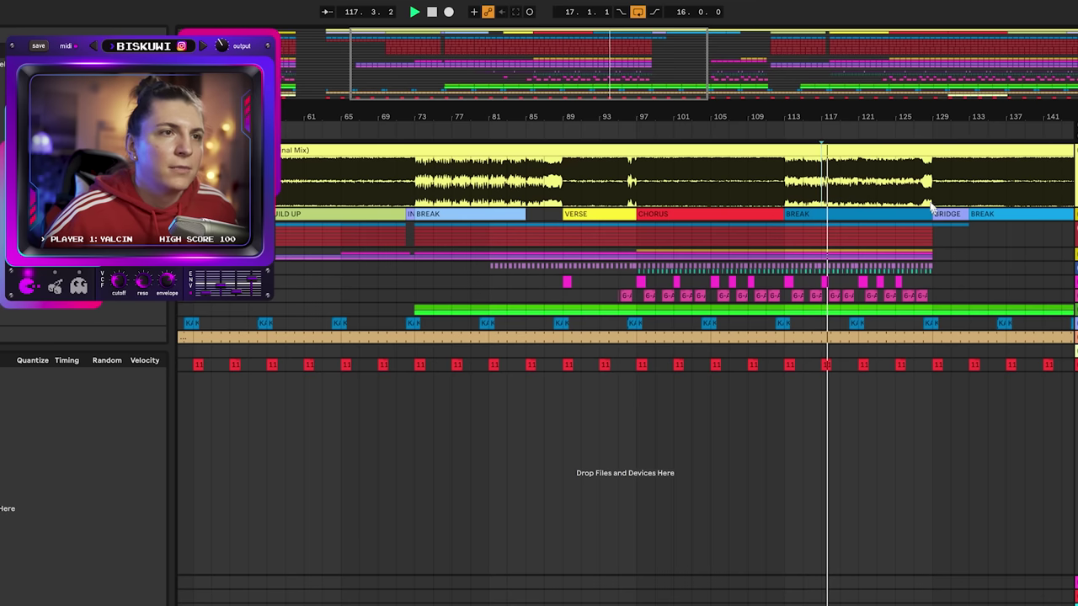
Shift the BRIDGE marker earlier and shorten it to the single bar before bar 129.
key("space")
left_click_drag(948, 216, 928, 219)
scroll(929, 217, "up", 2)
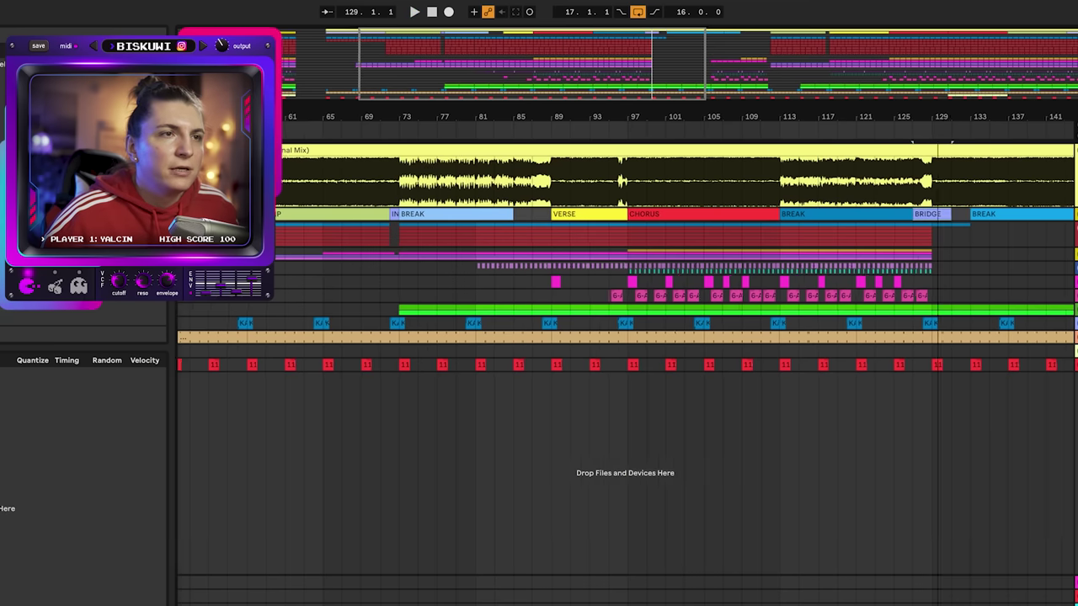
Play the reference from bar 129 and replace the BREAK marker with a VERSE marker spanning bars 129 to 157.
key("space")
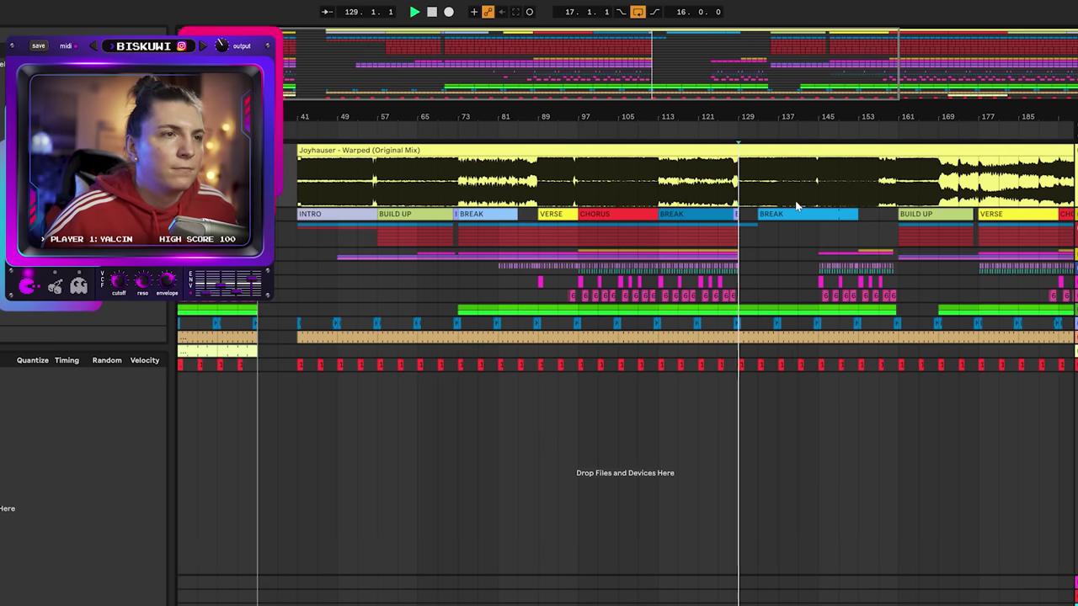
key("space")
left_click_drag(786, 215, 769, 225)
left_click_drag(1016, 216, 995, 216)
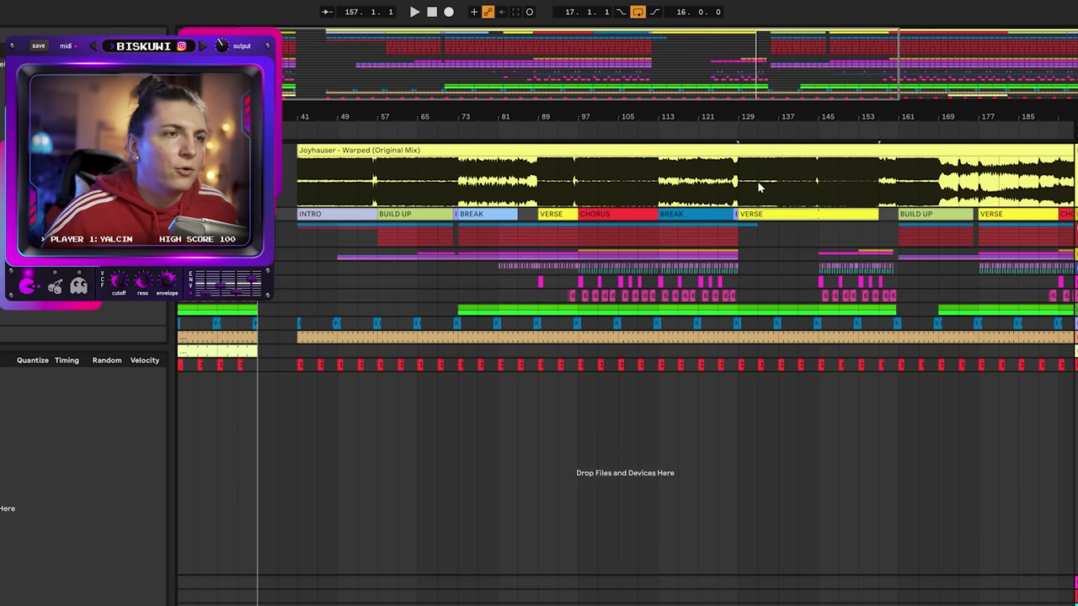
Play the reference through the VERSE section and place a BRIDGE marker spanning bars 157 to 161.
left_click(760, 188)
key("space")
left_click(839, 190)
key("space")
key("space")
left_click_drag(884, 116, 884, 155)
left_click(884, 193)
key("space")
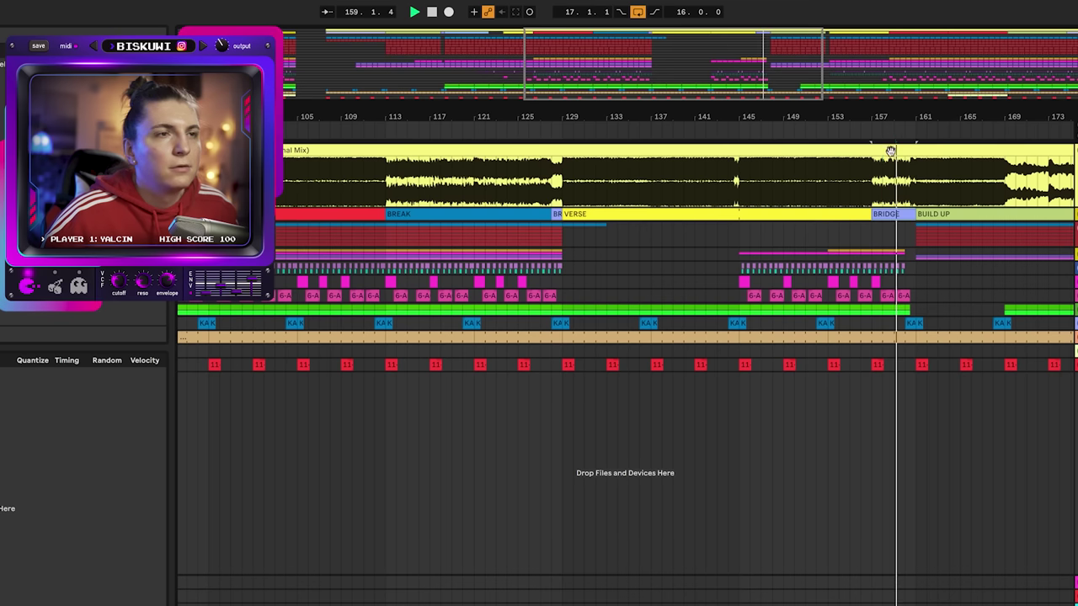
Play the reference past the BRIDGE up to around bar 200 and set the BUILD DOWN marker to span bars 161 to 169.
key("space")
key("space")
key("space")
left_click_drag(898, 111, 680, 115)
left_click(866, 195)
key("space")
key("space")
left_click_drag(718, 216, 698, 216)
Place a BREAK marker spanning bars 169 to 200 and recolour it dark blue.
left_click_drag(552, 217, 792, 217)
right_click(759, 218)
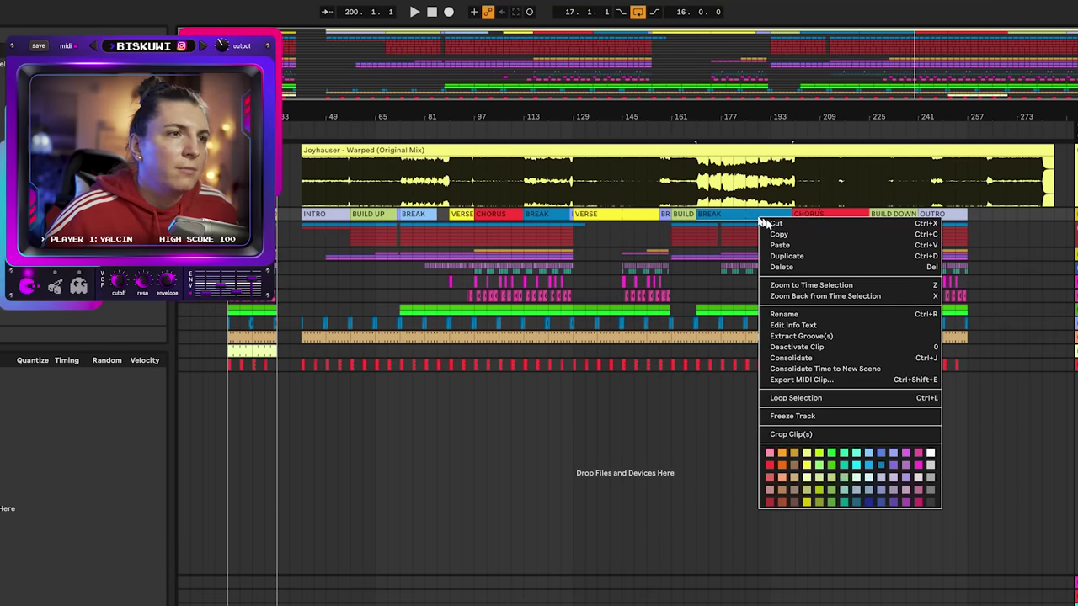
left_click(869, 502)
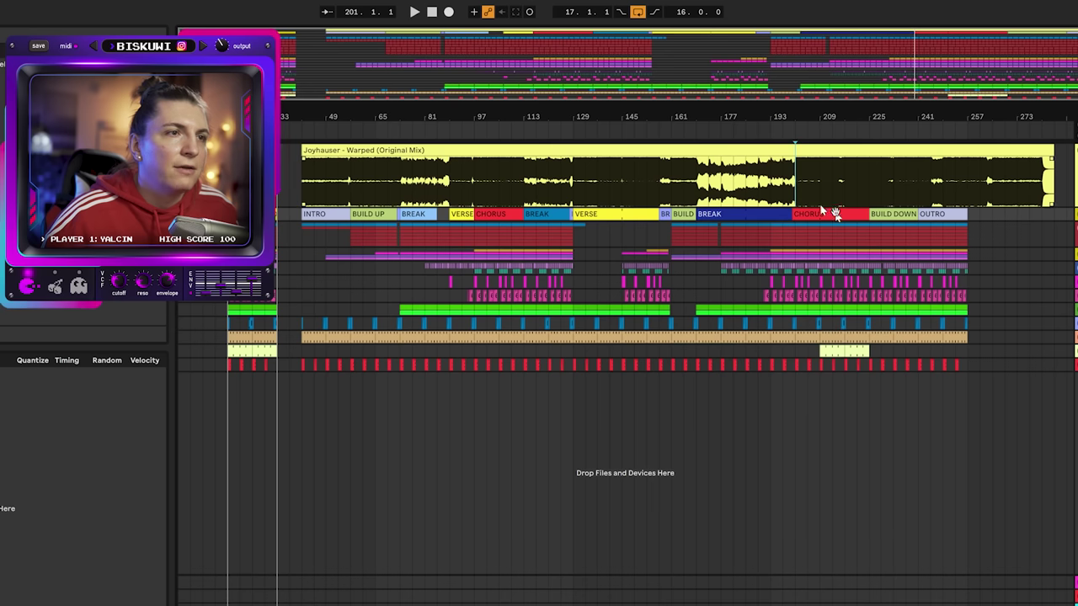
Shift the last BUILD DOWN and OUTRO markers to bars 261 and 265, and extend the CHORUS marker to bar 245.
left_click_drag(871, 214, 1005, 214)
left_click_drag(912, 214, 986, 214)
left_click_drag(869, 214, 930, 214)
Play the reference from two points inside the extended CHORUS, around bars 225 and 233.
left_click(872, 200)
key("space")
left_click(894, 198)
key("space")
scroll(880, 181, "up", 3)
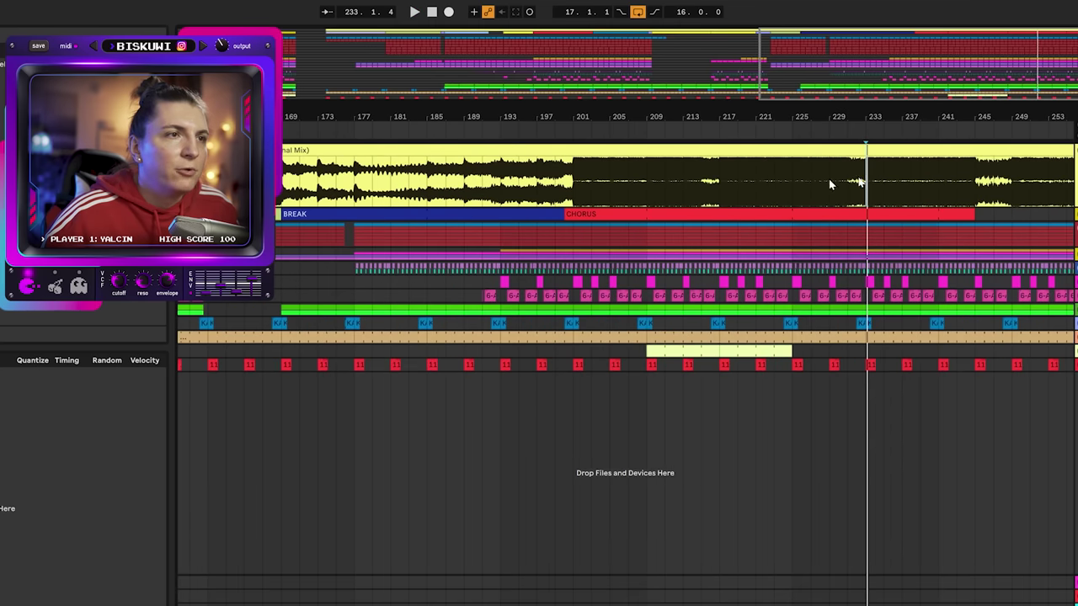
left_click_drag(860, 124, 813, 129)
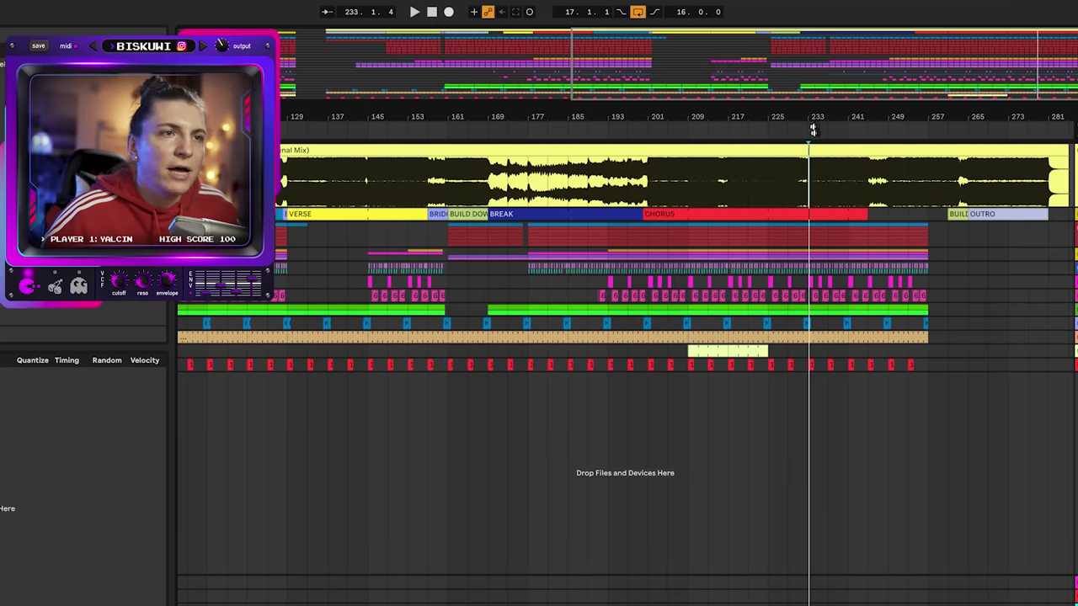
Move the last BUILD DOWN marker to bar 245 and play the reference around bar 253.
left_click_drag(958, 214, 879, 213)
key("space")
key("space")
left_click(918, 196)
key("space")
key("space")
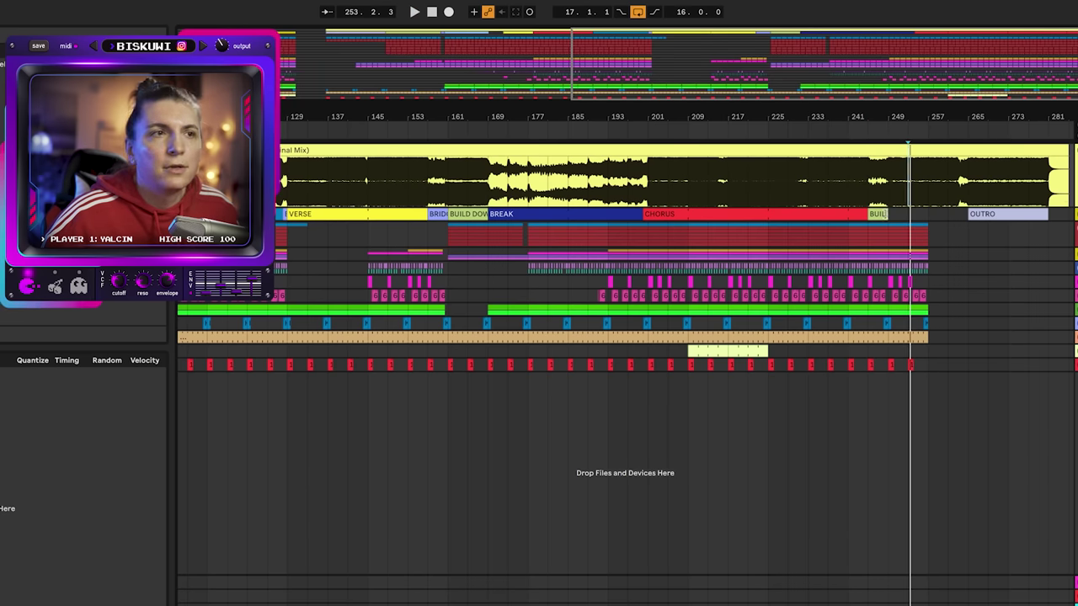
Copy the BRIDGE marker to bars 245 to 249 and the VERSE marker to bars 249 to 261.
left_click_drag(439, 214, 881, 218)
left_click_drag(331, 216, 934, 223)
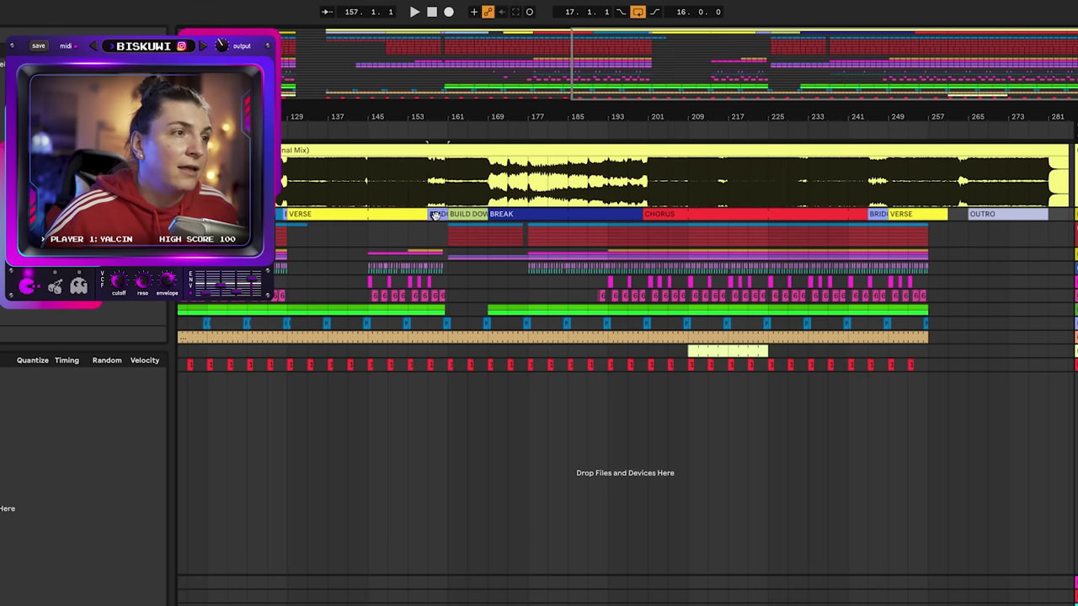
Copy the BRIDGE marker to bar 263 just before the OUTRO and extend the last VERSE marker to meet it.
left_click_drag(435, 215, 925, 214)
scroll(959, 216, "up", 3)
left_click_drag(855, 124, 858, 97)
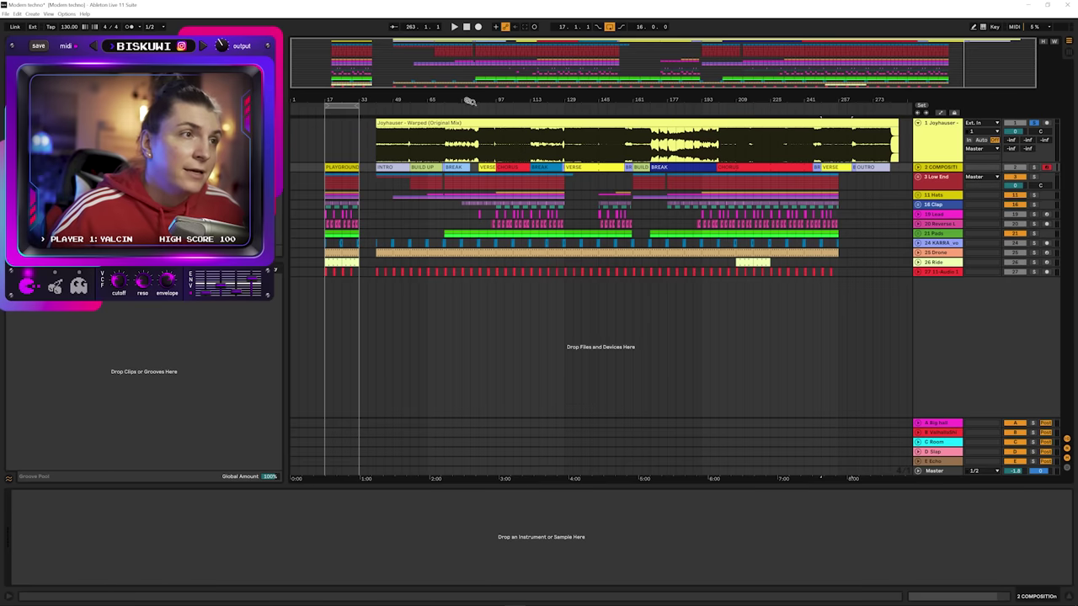
Extend the first BREAK marker to end at bar 89, where the VERSE marker starts.
left_click_drag(464, 98, 461, 101)
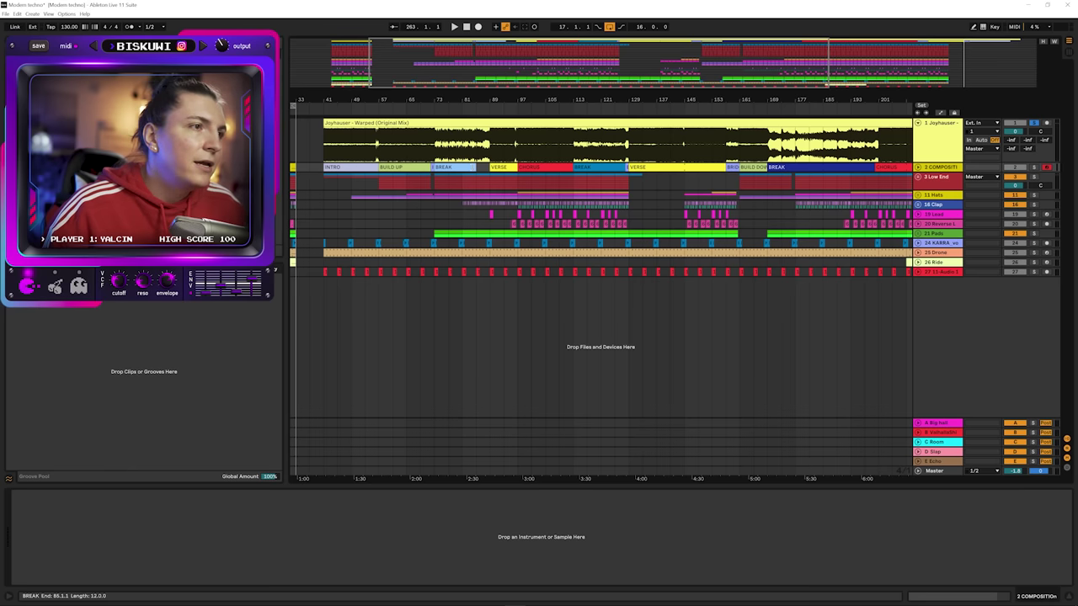
left_click_drag(544, 101, 548, 71)
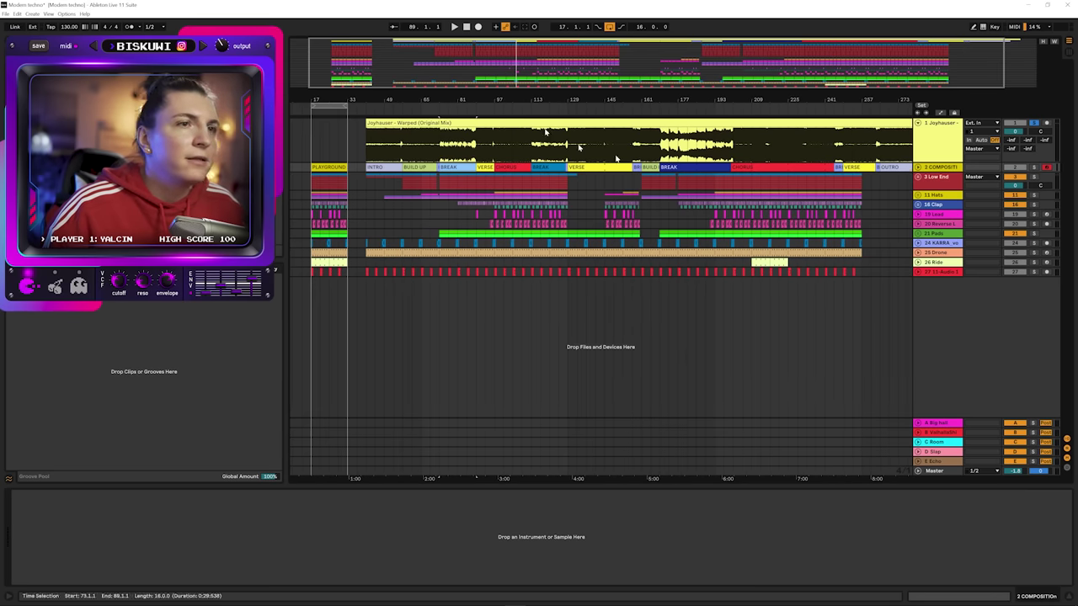
Select the section marker lane from bar 285 back to bar 41 to review the full structure.
left_click_drag(762, 101, 762, 82)
left_click_drag(905, 168, 376, 167)
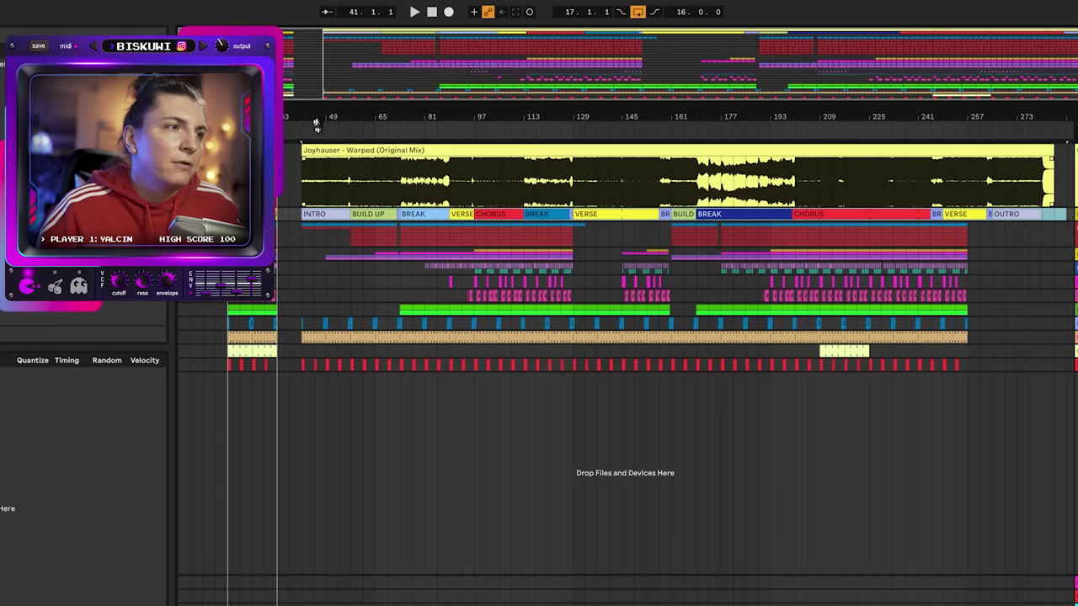
mouse_move(341, 97)
left_mouse_down()
mouse_move(371, 189)
mouse_move(394, 217)
left_mouse_up()
Play the reference from around bar 63 and select the playground clips between bars 23 and 33.
left_click(412, 197)
key("space")
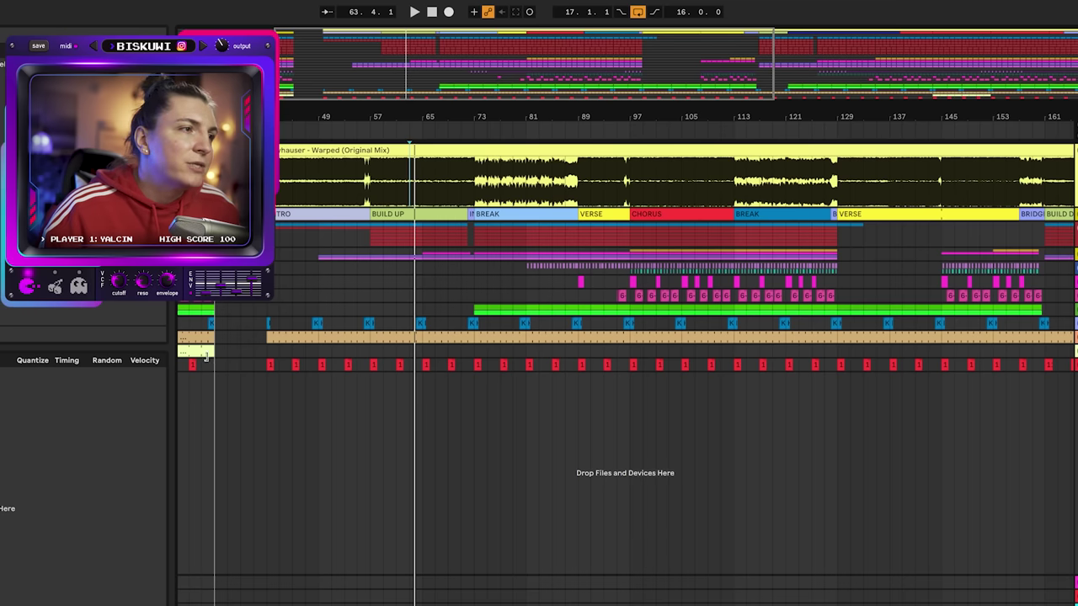
left_click_drag(219, 364, 157, 253)
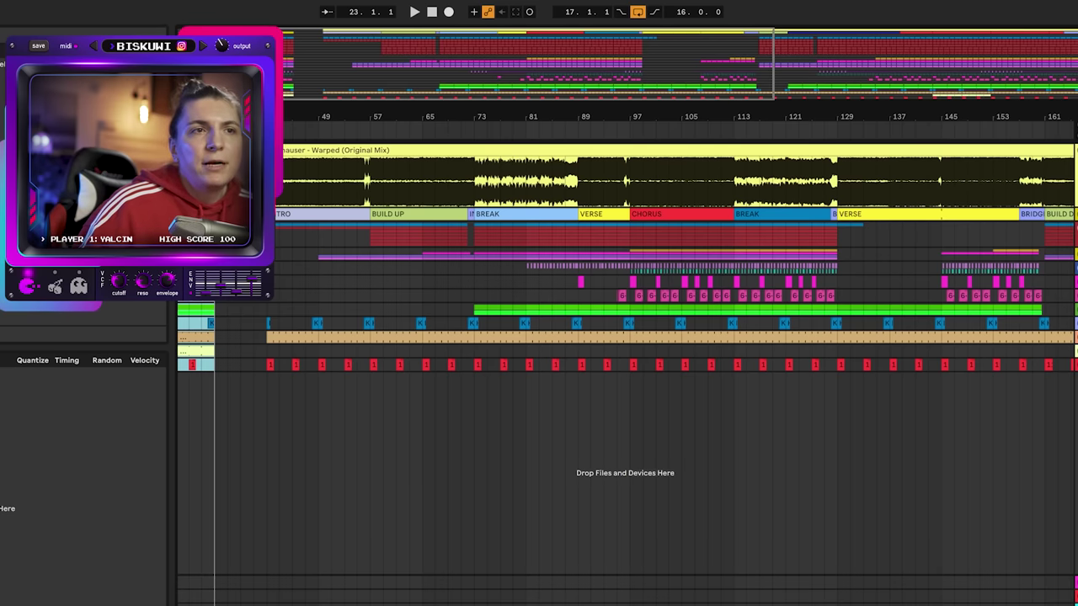
Fold the reference track and select bars 41 to 285 across the reference and its section markers.
left_click(918, 123)
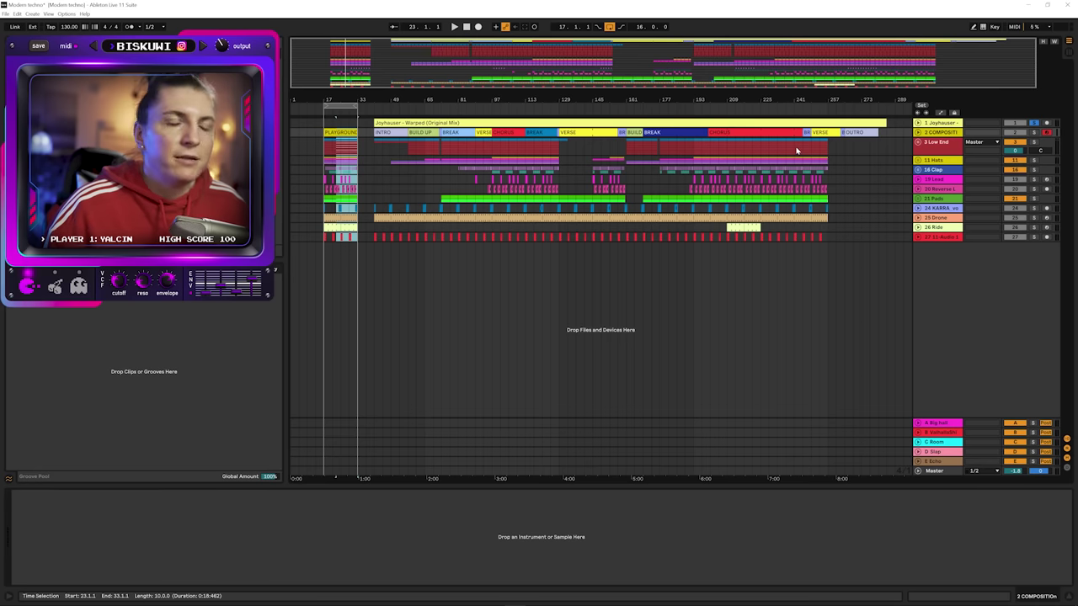
left_click(383, 122)
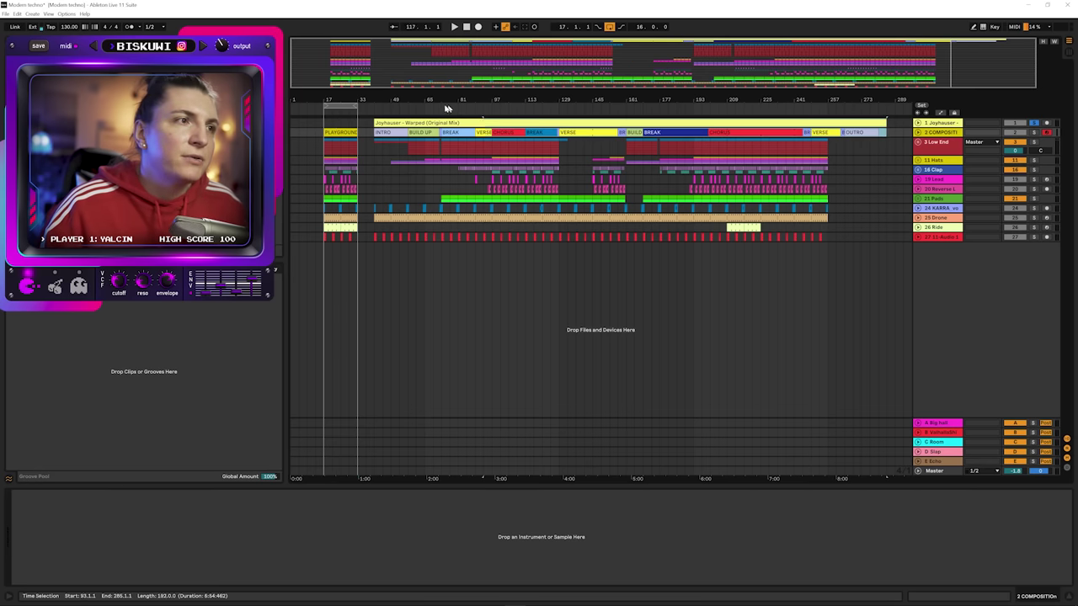
left_click_drag(886, 139, 374, 124)
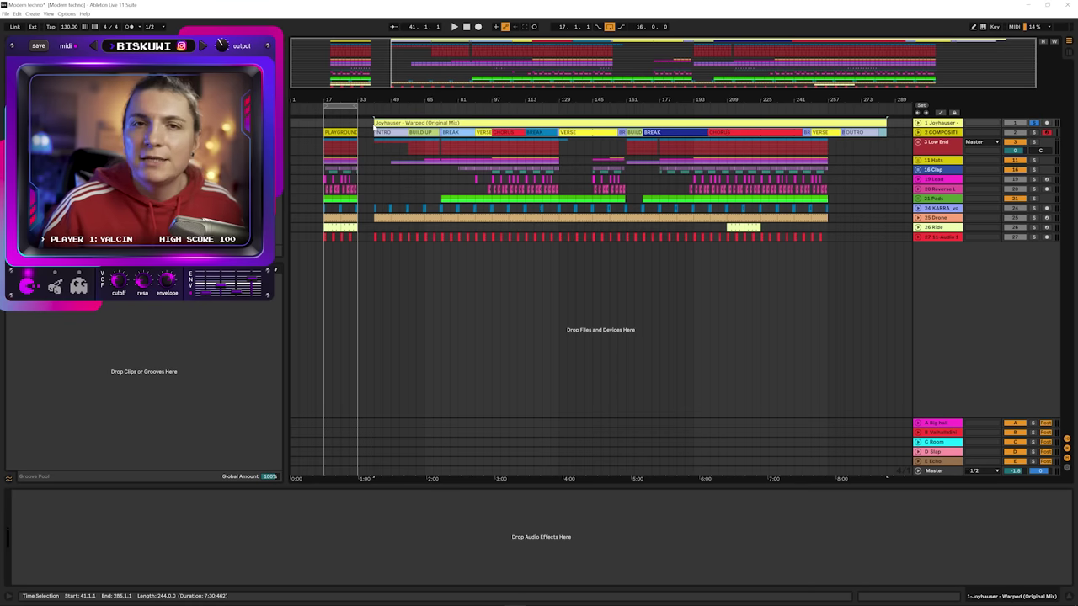